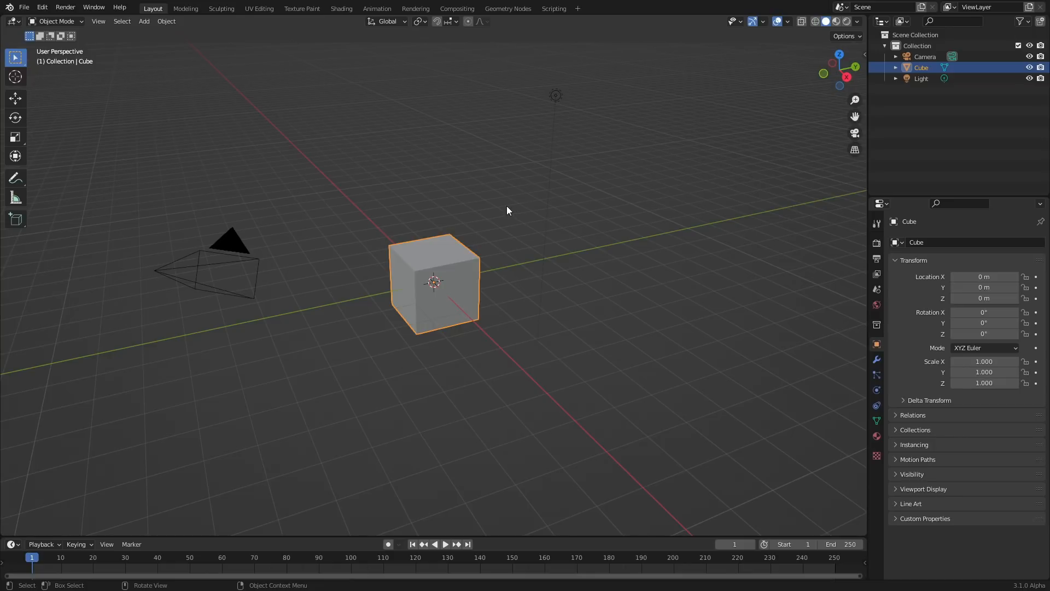
Create a new geometry node tree for the cube in the Geometry Nodes workspace and delete the Group Input node
left_click(507, 9)
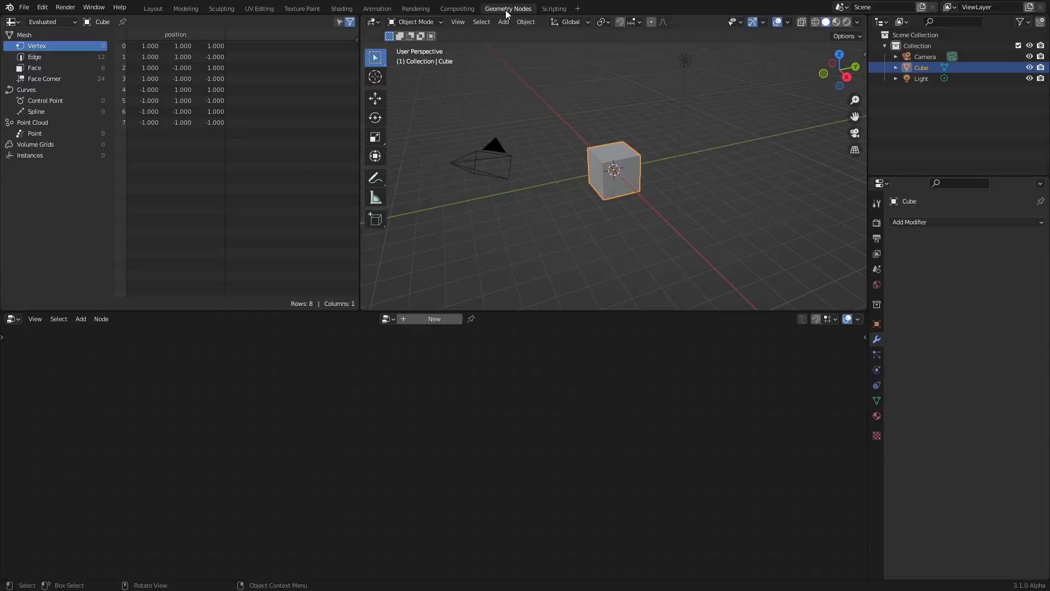
left_click(432, 318)
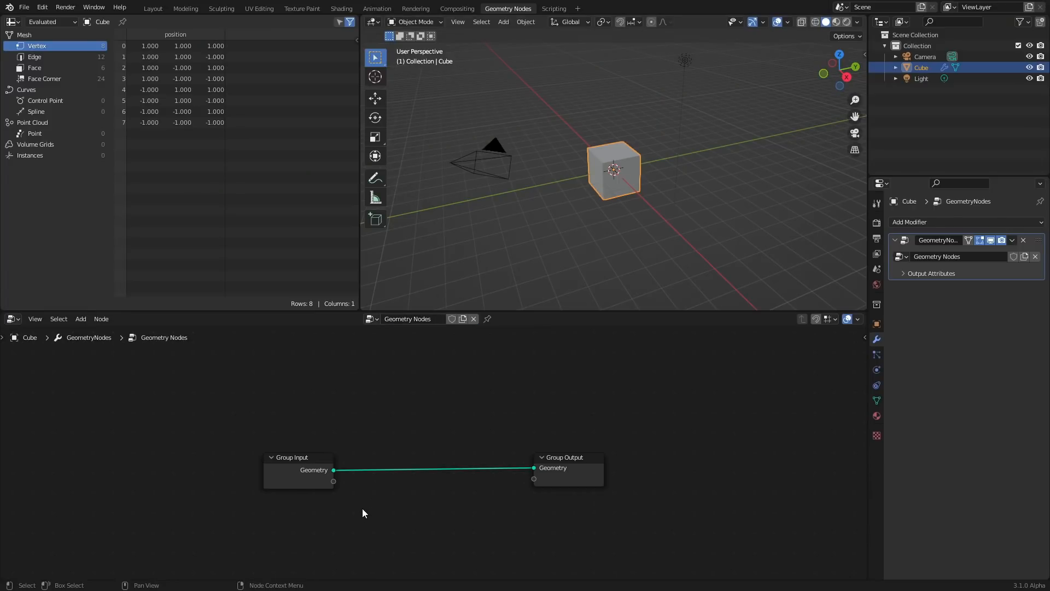
left_click_drag(362, 507, 271, 453)
key("Delete")
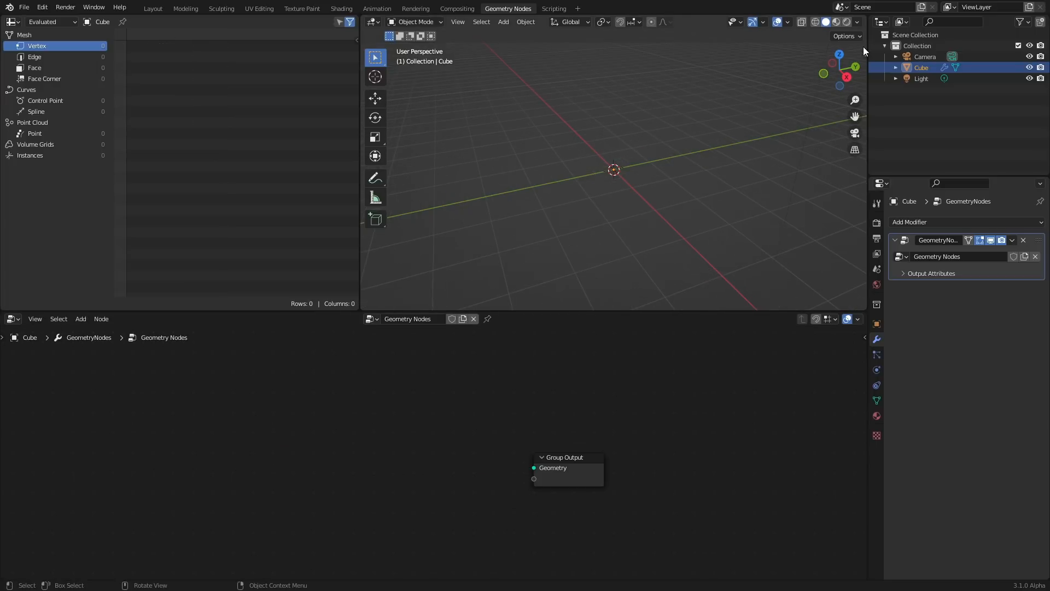
Switch the viewport to top view and add a Curve Circle node
left_click(838, 53)
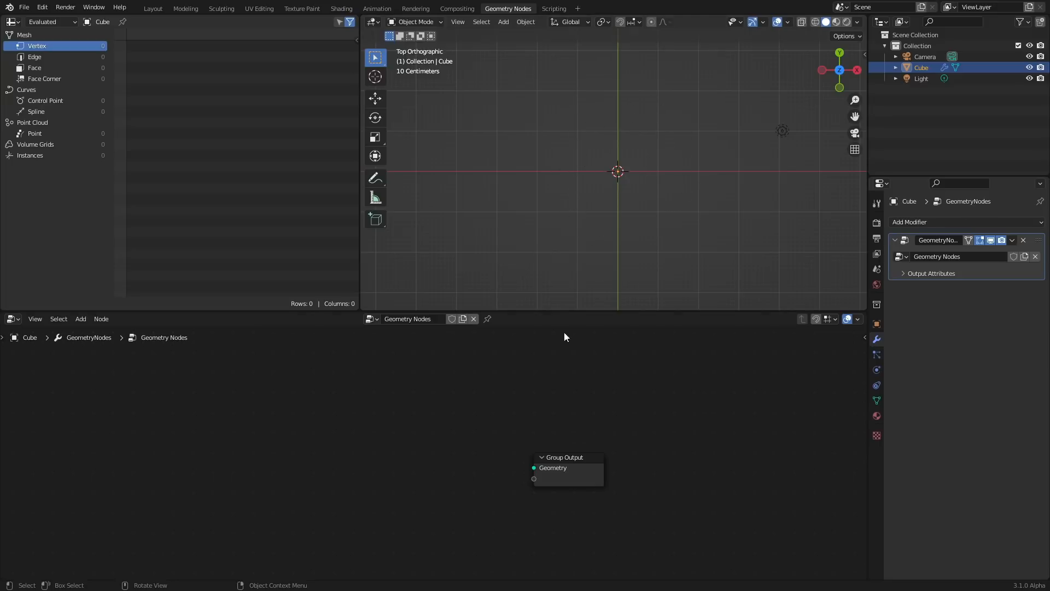
scroll(390, 458, "up", 1)
key("shift+a")
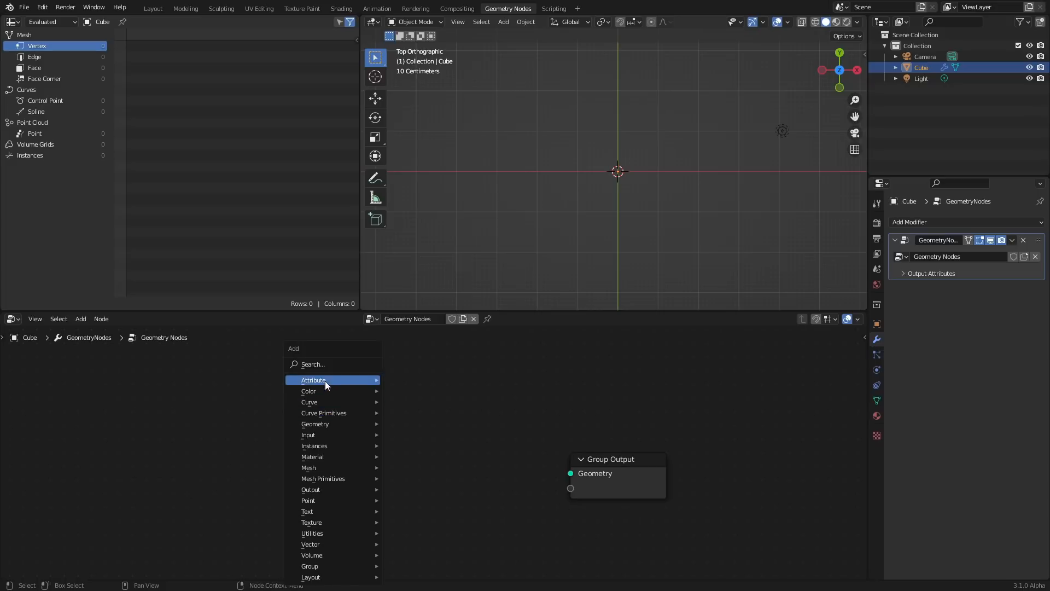
left_click(319, 363)
type("toru")
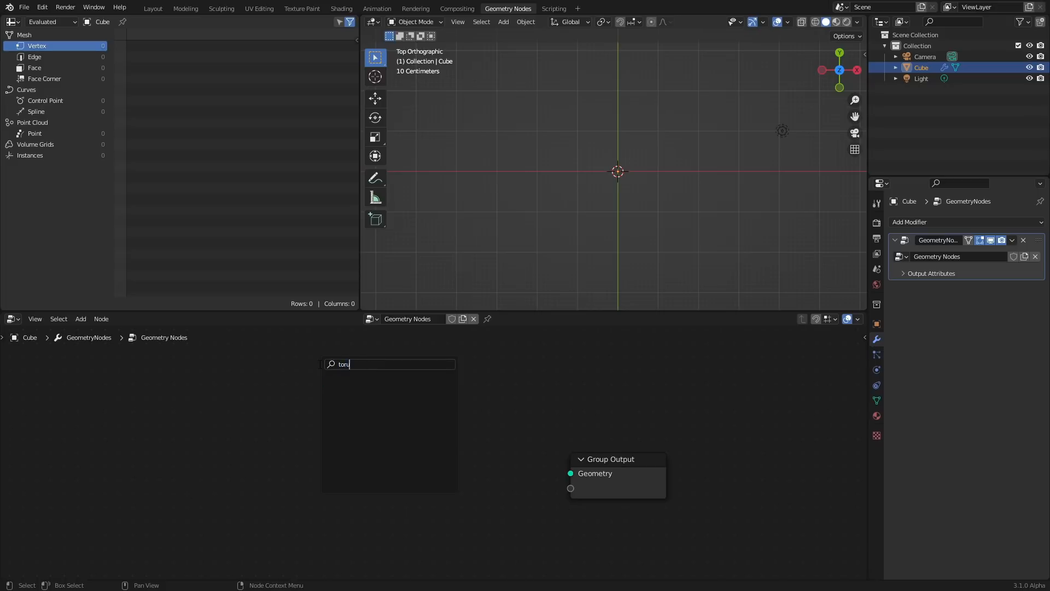
key("BackSpace")
key("BackSpace")
key("BackSpace")
key("BackSpace")
type("donut")
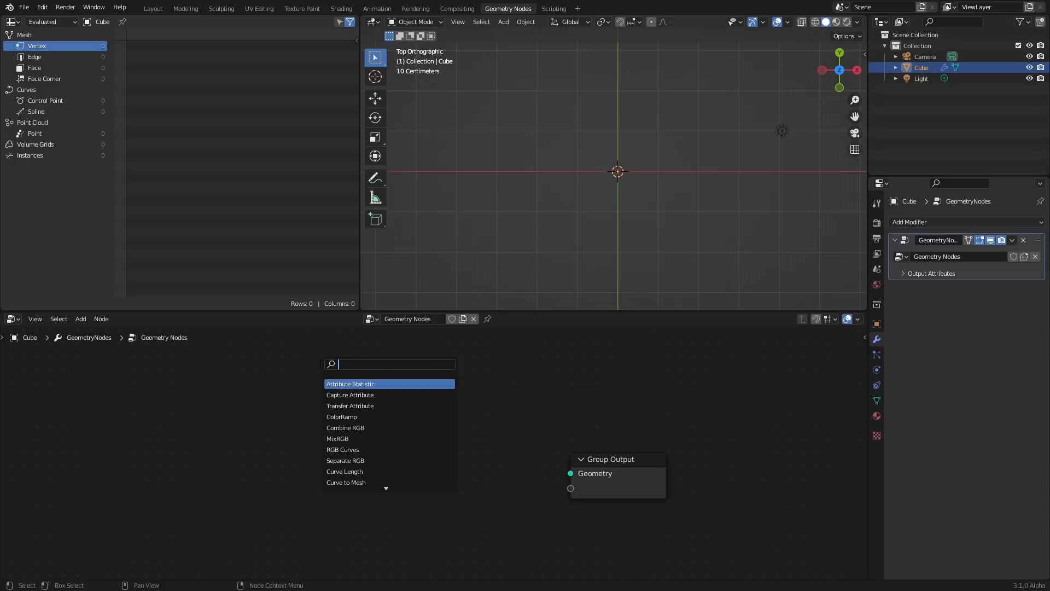
key("BackSpace")
key("BackSpace")
key("BackSpace")
key("BackSpace")
type("curve")
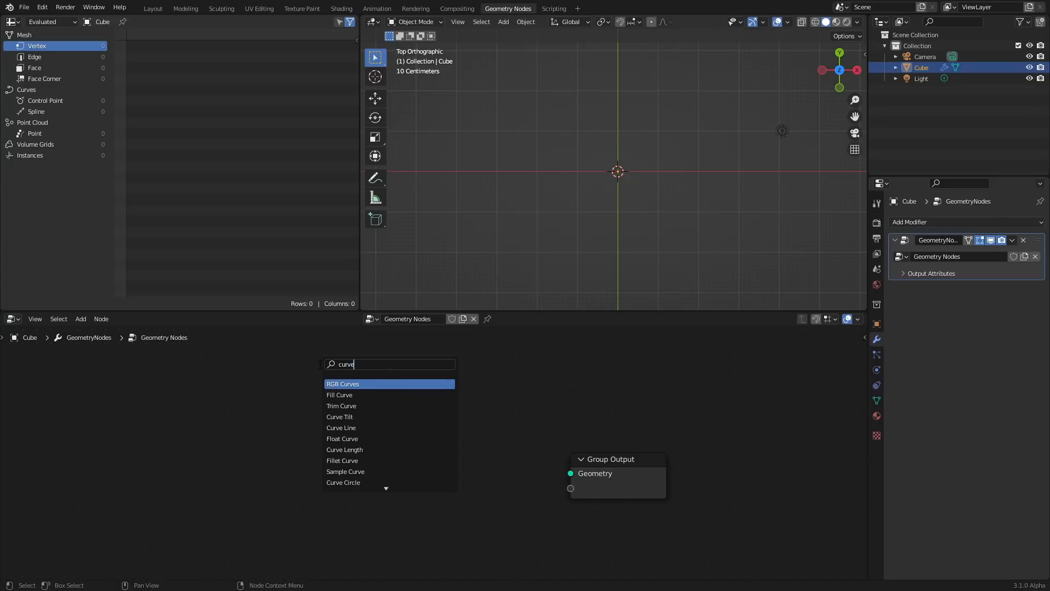
type(" cir")
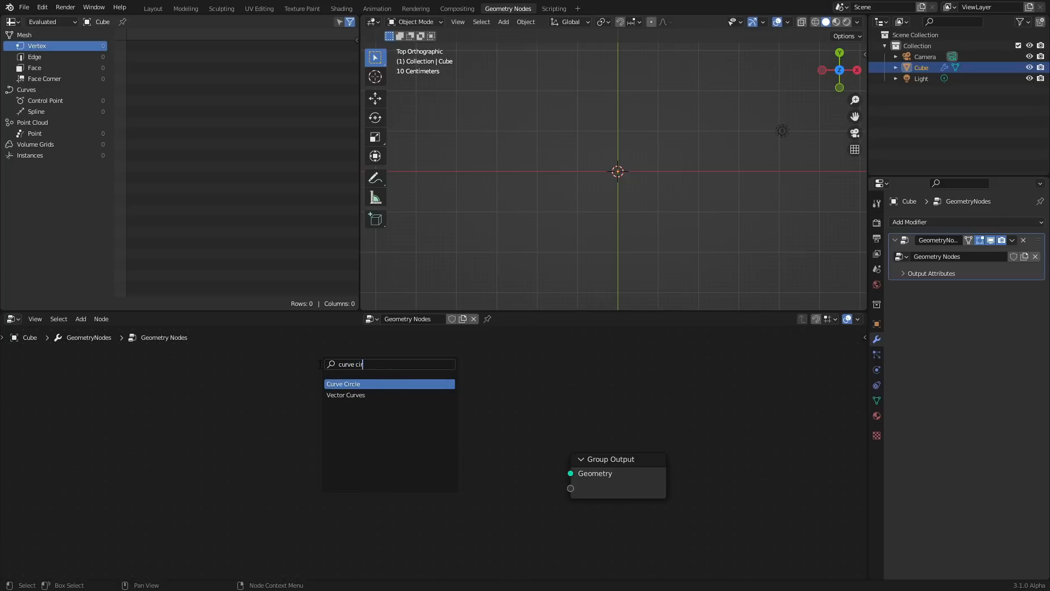
key("Return")
left_click(321, 423)
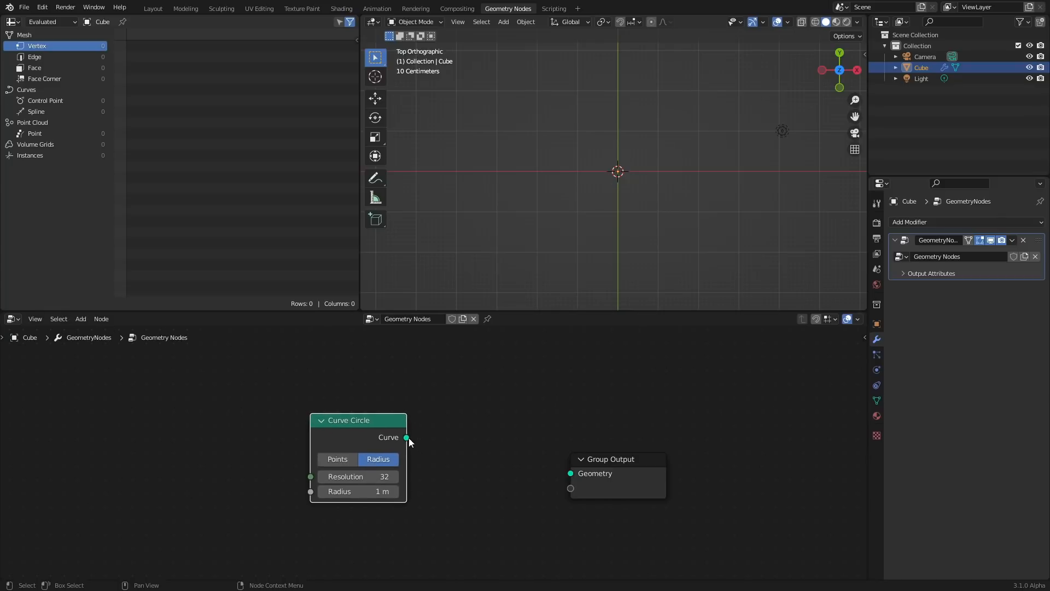
Connect the Curve Circle's curve output to the Group Output geometry
left_click_drag(409, 438, 571, 474)
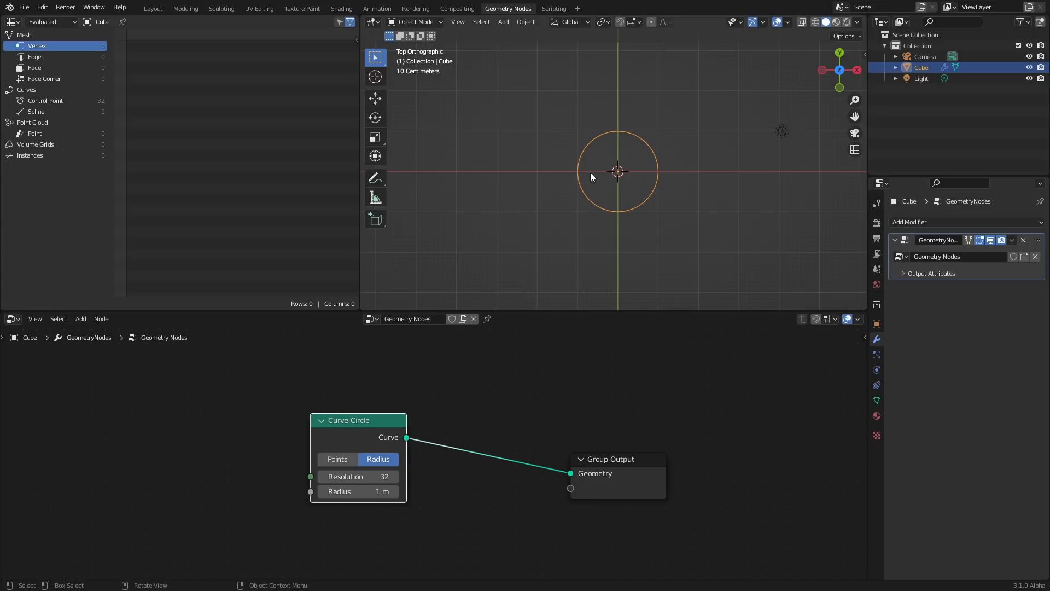
scroll(690, 137, "up", 4)
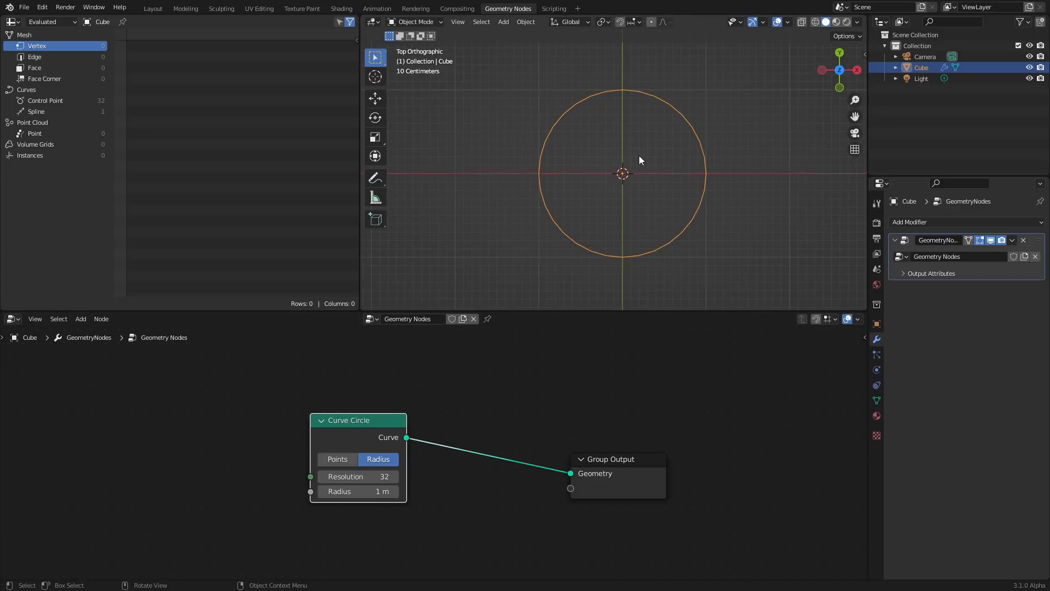
middle_click_drag(639, 156, 589, 174, "shift")
Insert a Curve to Mesh node between the Curve Circle and the Group Output
key("shift+a")
left_click(440, 369)
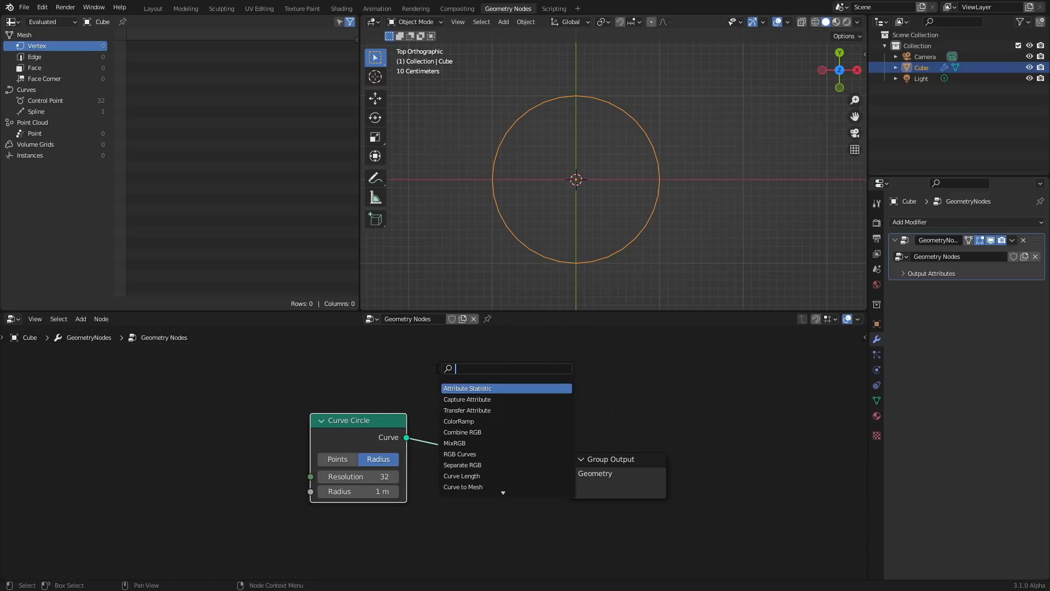
type("curve tom")
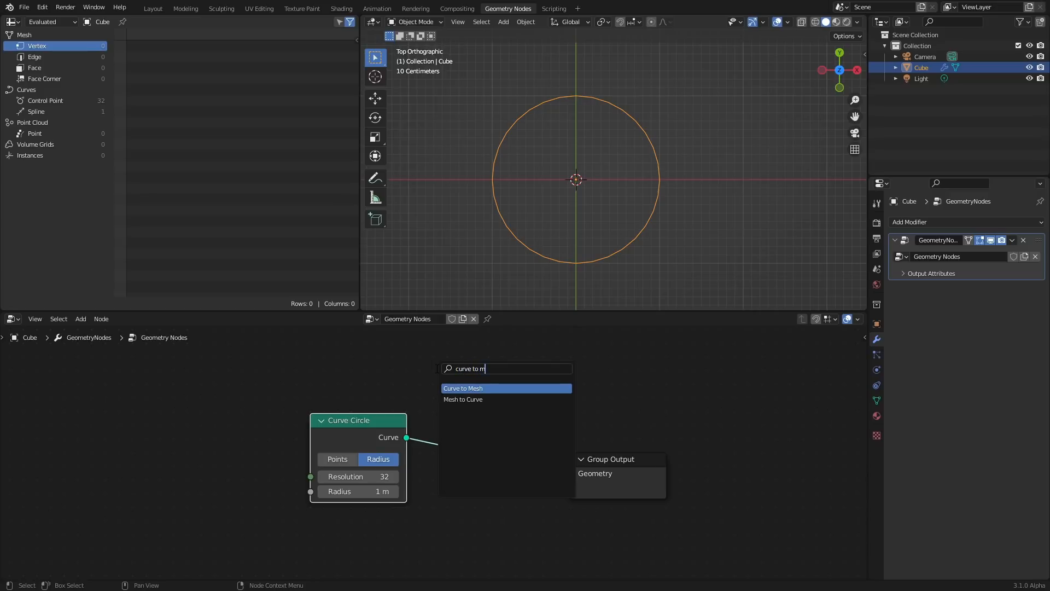
key("Return")
left_click(414, 412)
left_click_drag(366, 429, 256, 414)
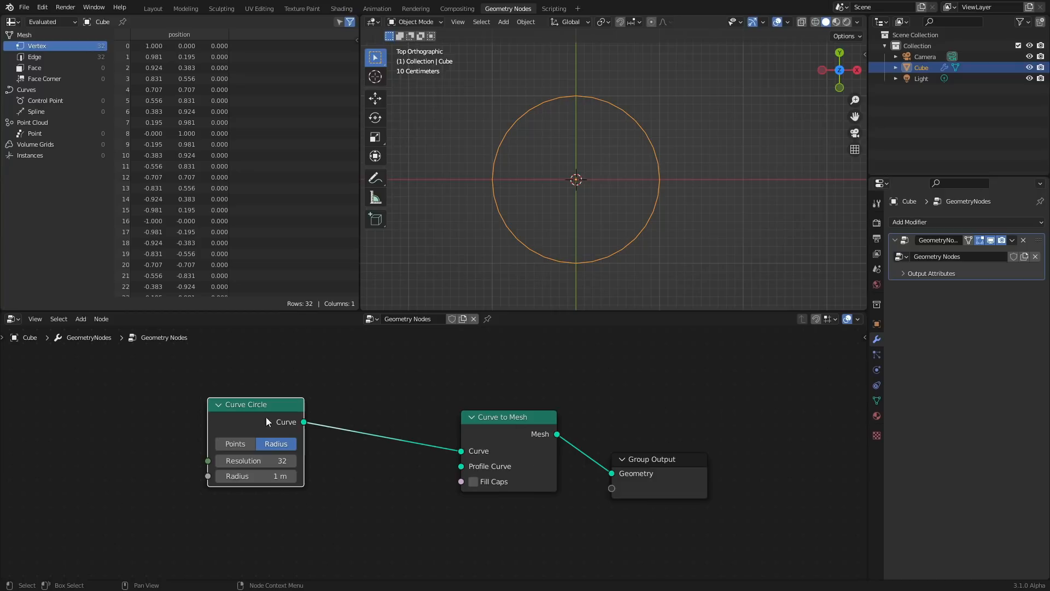
Duplicate the Curve Circle, connect it to the Profile Curve input, and set its radius to 0.22 m
key("shift+d")
left_click_drag(314, 518, 463, 471)
middle_click_drag(464, 472, 531, 424)
left_click_drag(349, 519, 308, 519)
Rearrange the two Curve Circle nodes in the node editor
mouse_move(323, 429)
left_mouse_down()
mouse_move(355, 428)
mouse_move(320, 430)
left_mouse_up()
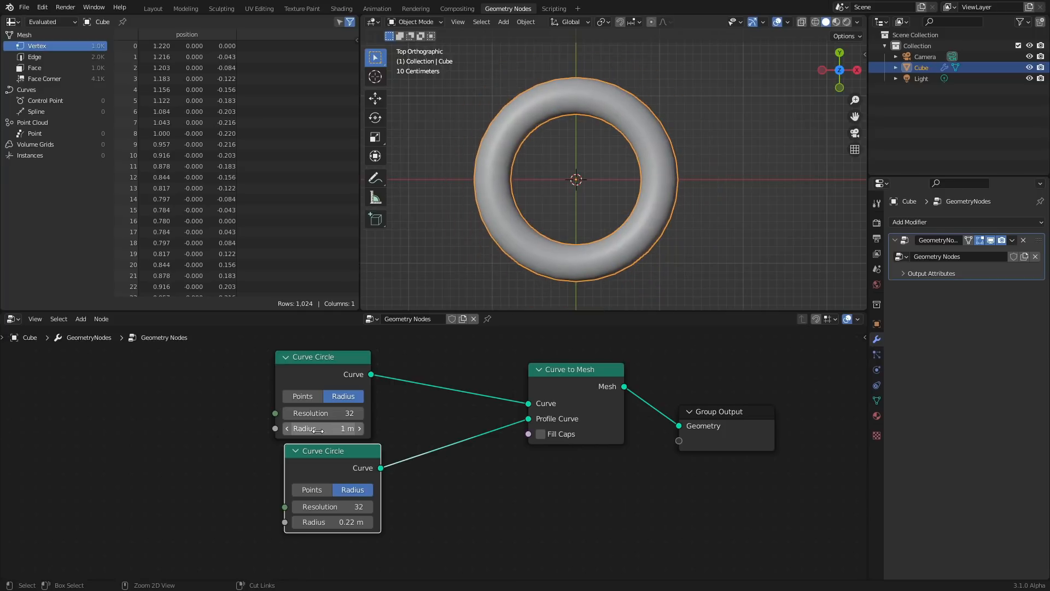
left_click_drag(369, 457, 361, 462)
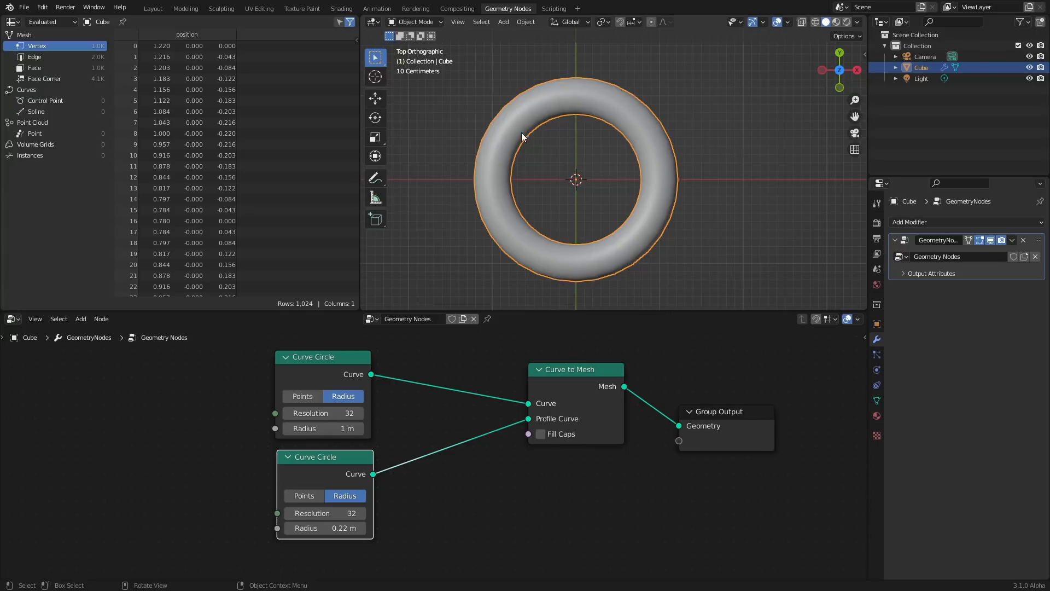
middle_click_drag(322, 356, 425, 400)
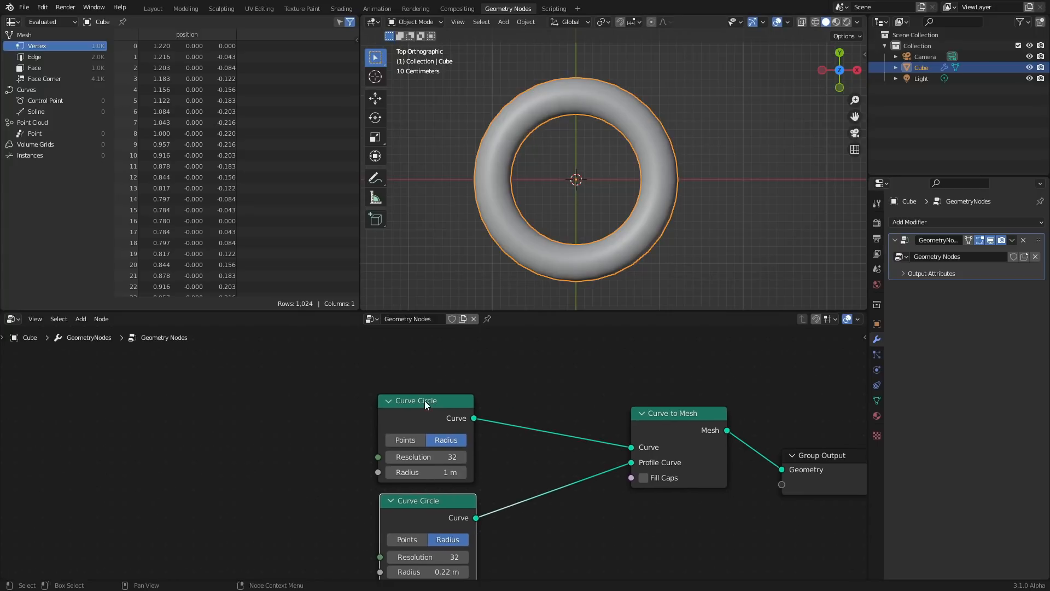
left_click_drag(425, 400, 315, 376)
left_click_drag(435, 496, 380, 493)
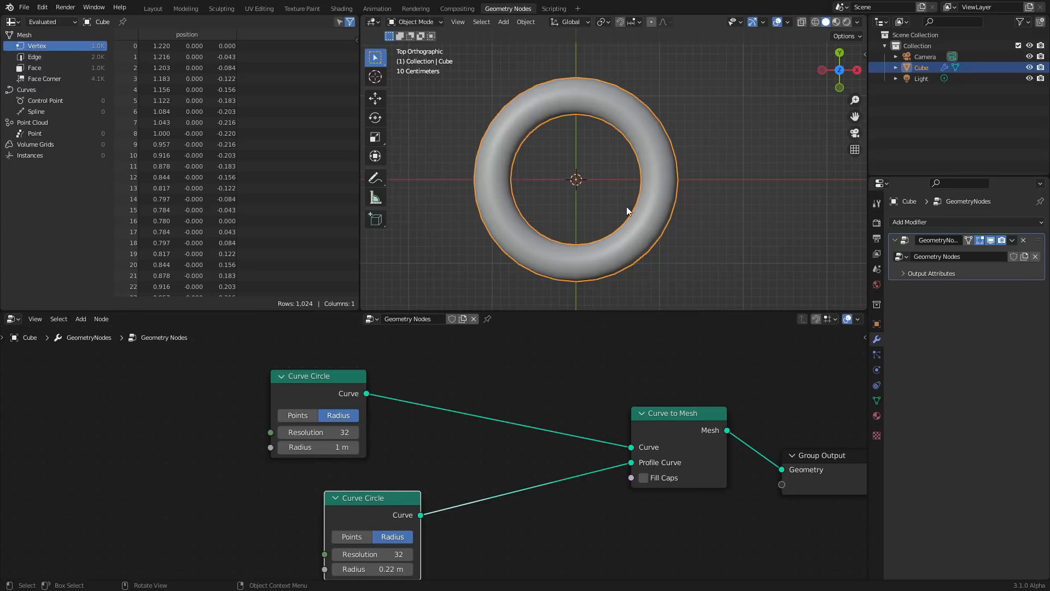
Insert a Set Curve Radius node between the main Curve Circle and the Curve to Mesh node
key("shift+a")
type("s")
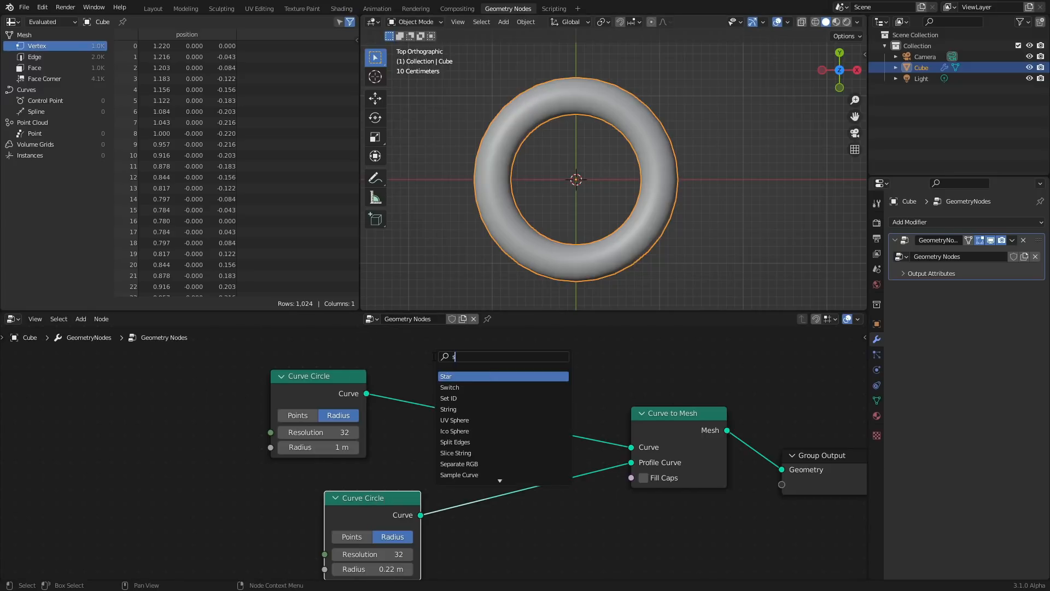
type("et ra")
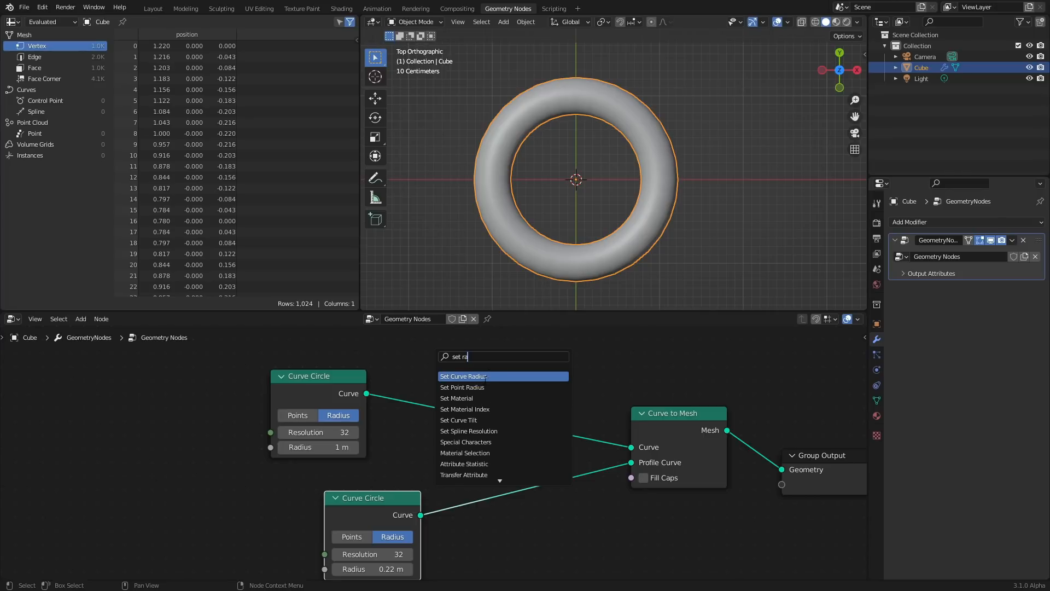
left_click(464, 376)
left_click(472, 378)
mouse_move(459, 425)
left_mouse_down()
mouse_move(496, 425)
mouse_move(438, 424)
mouse_move(481, 424)
mouse_move(438, 425)
mouse_move(454, 424)
left_mouse_up()
key("ctrl+z")
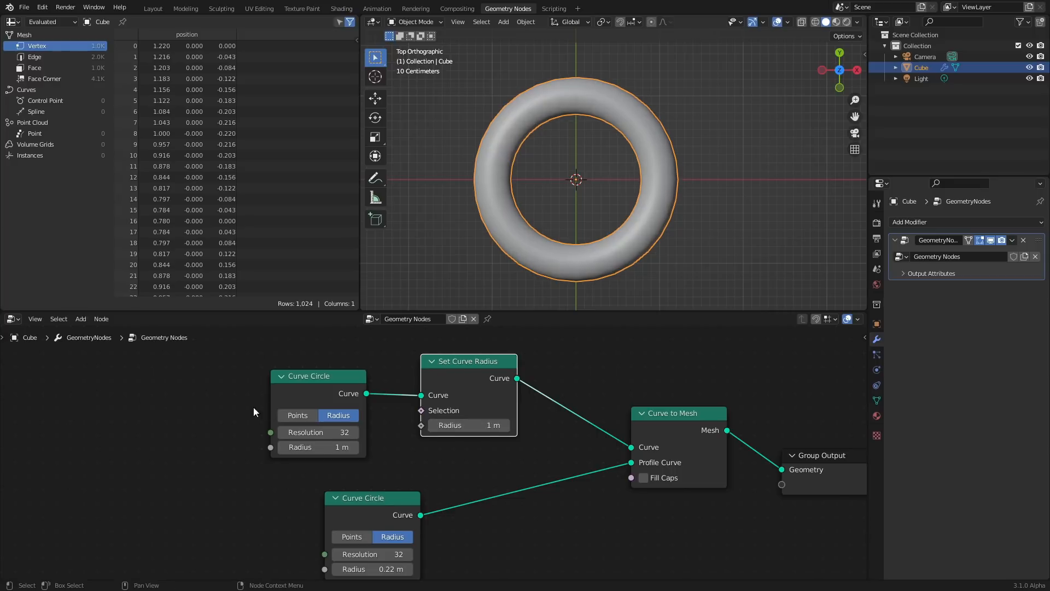
middle_click_drag(254, 407, 424, 410)
Add a Noise Texture node and connect its Fac output to the Set Curve Radius radius input
key("shift+a")
left_click(300, 366)
type("noise")
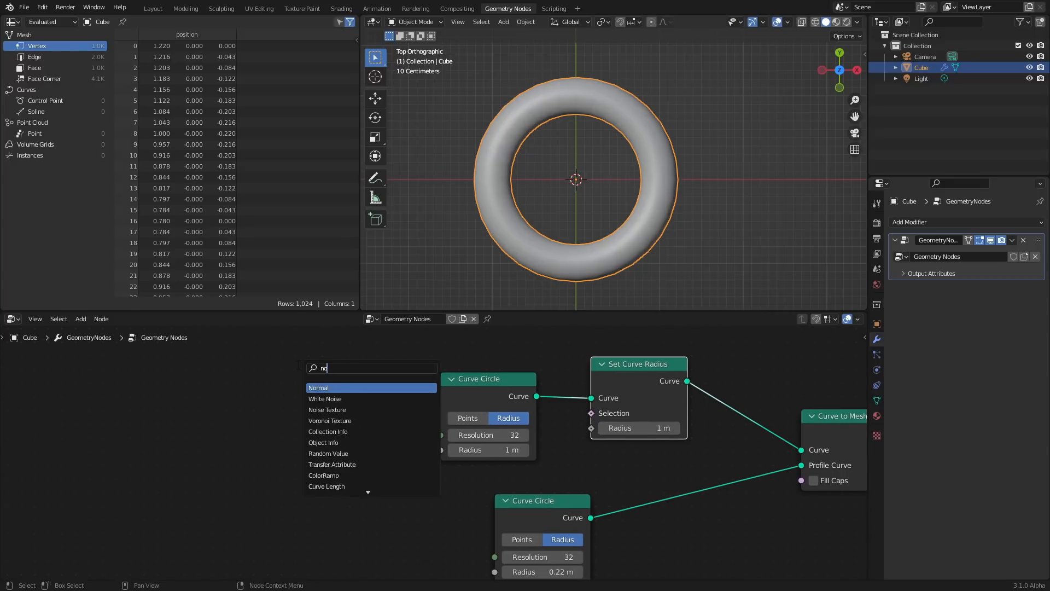
key("Return")
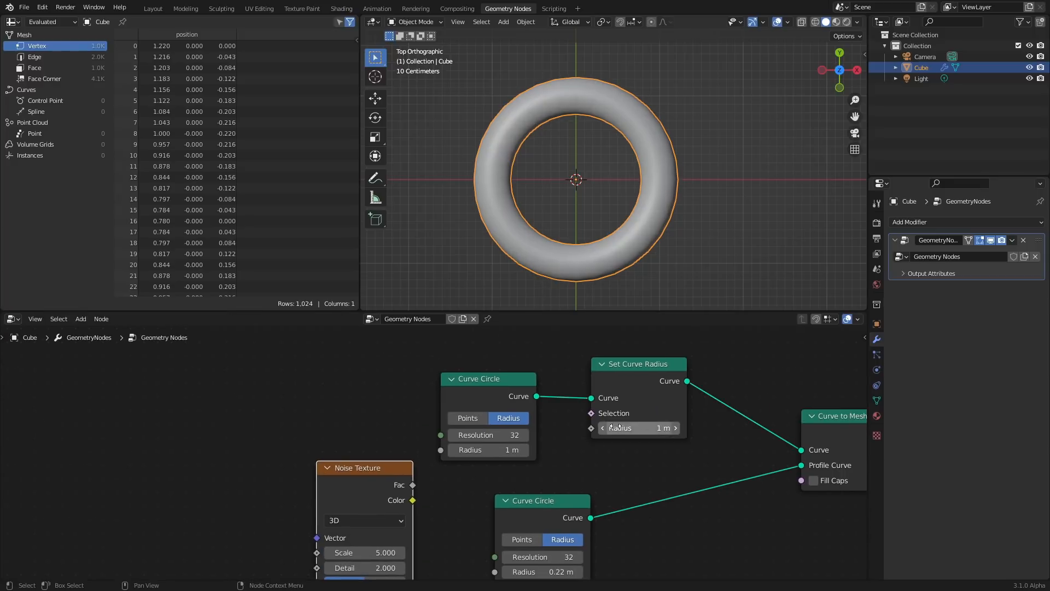
left_click(595, 430)
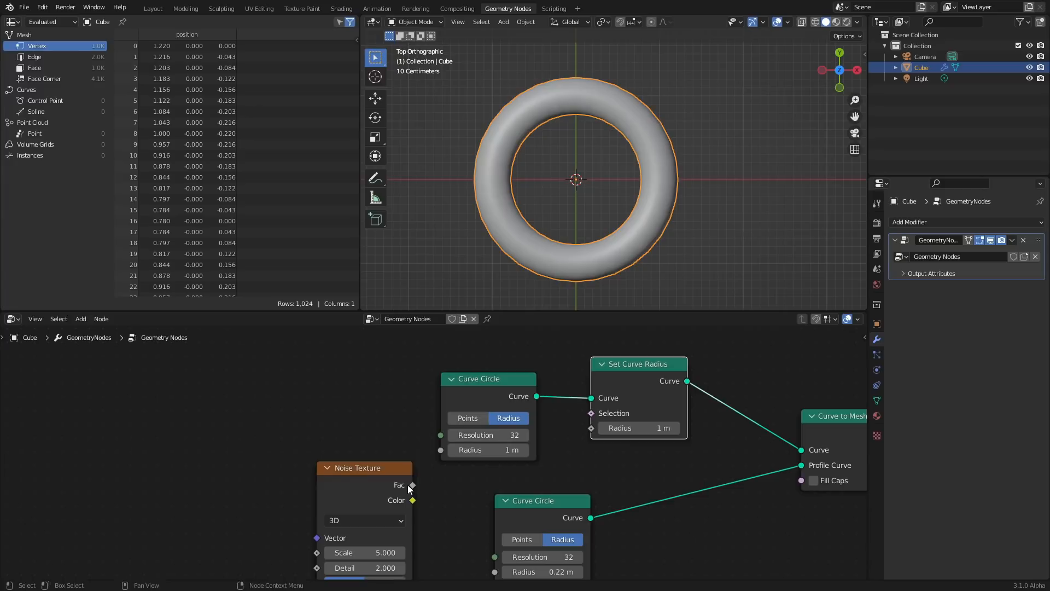
left_click_drag(412, 485, 592, 429)
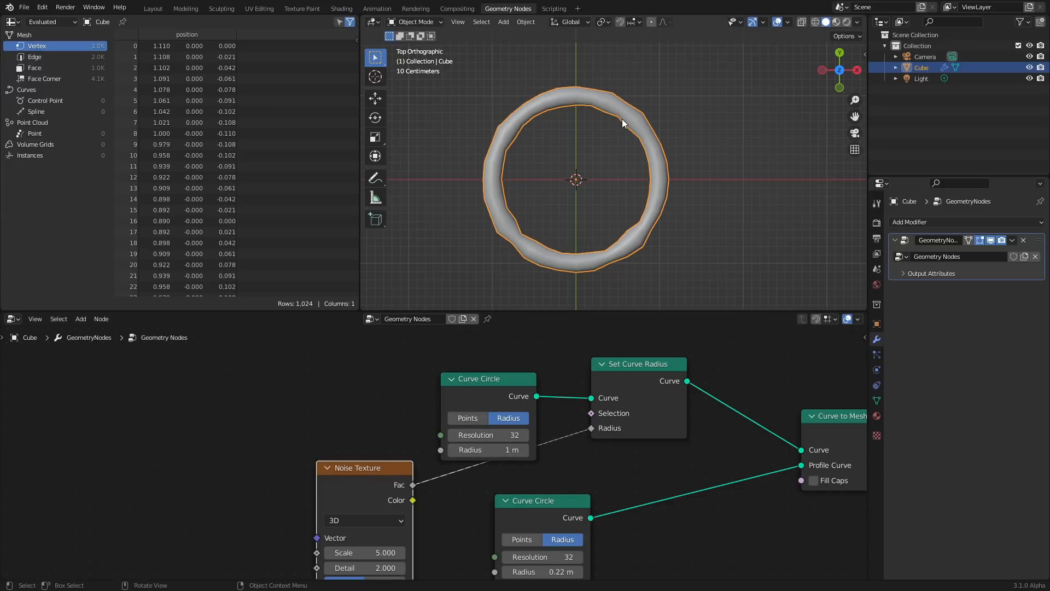
Set the Noise Texture scale to 1.6
left_click_drag(496, 378, 387, 363)
middle_click_drag(396, 489, 397, 450)
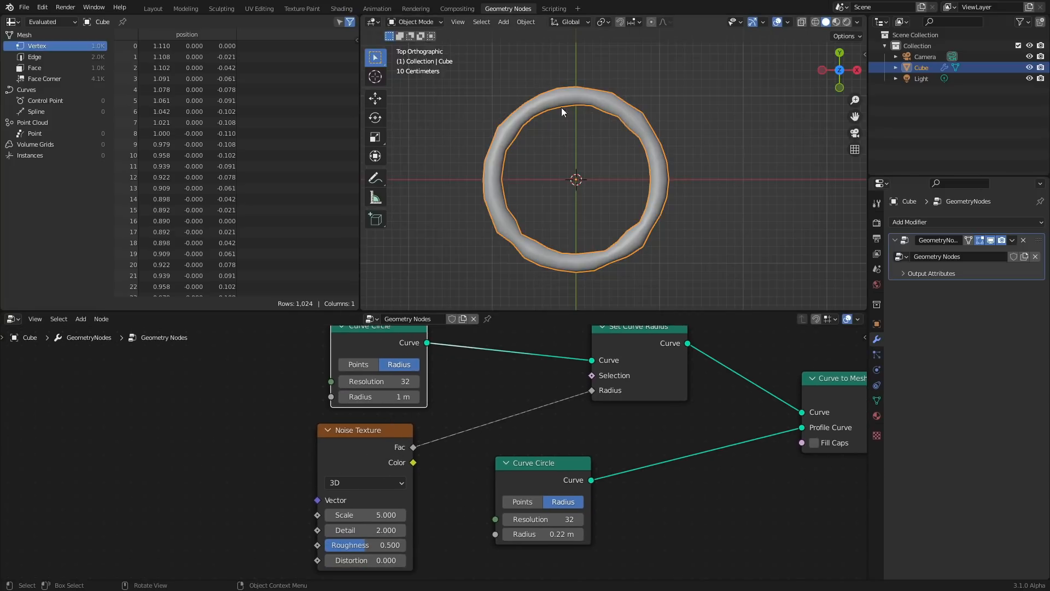
left_click(365, 515)
type("1.6")
key("Return")
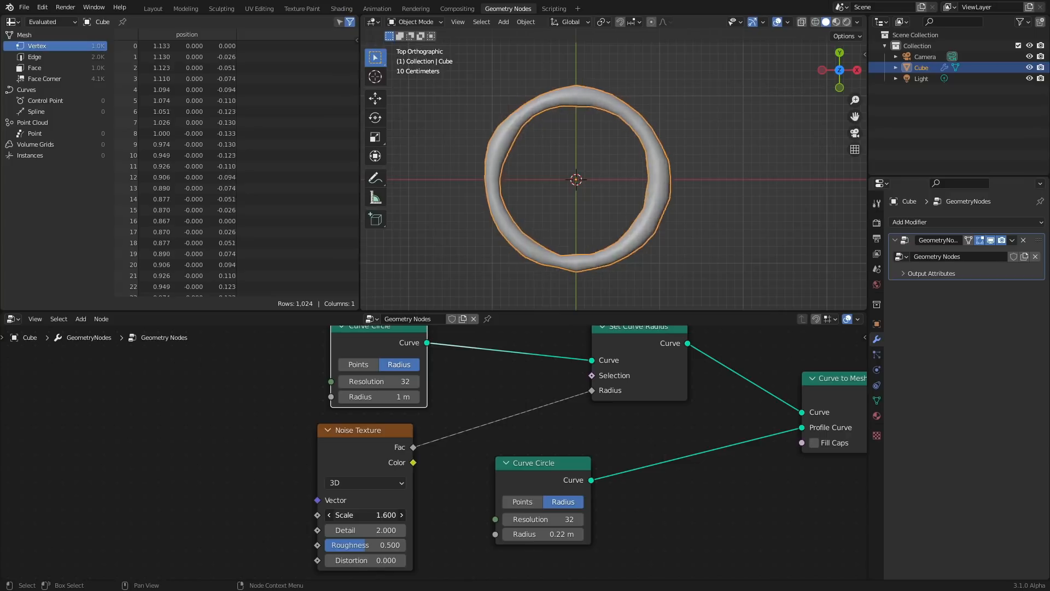
Set the Noise Texture scale to 2 and its detail to 1
left_click(365, 515)
type("2")
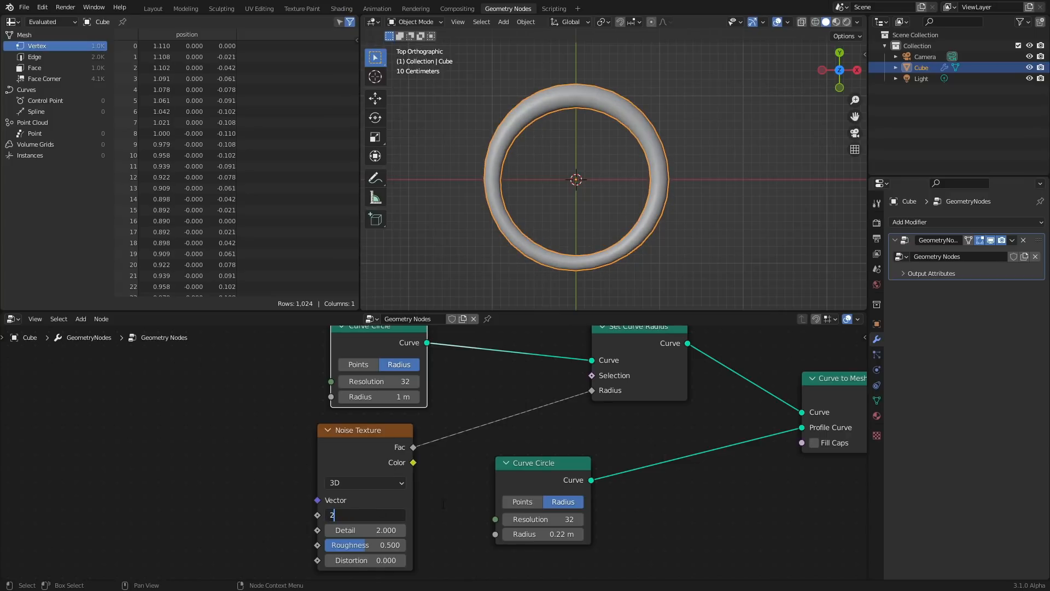
key("Tab")
type("1")
key("Return")
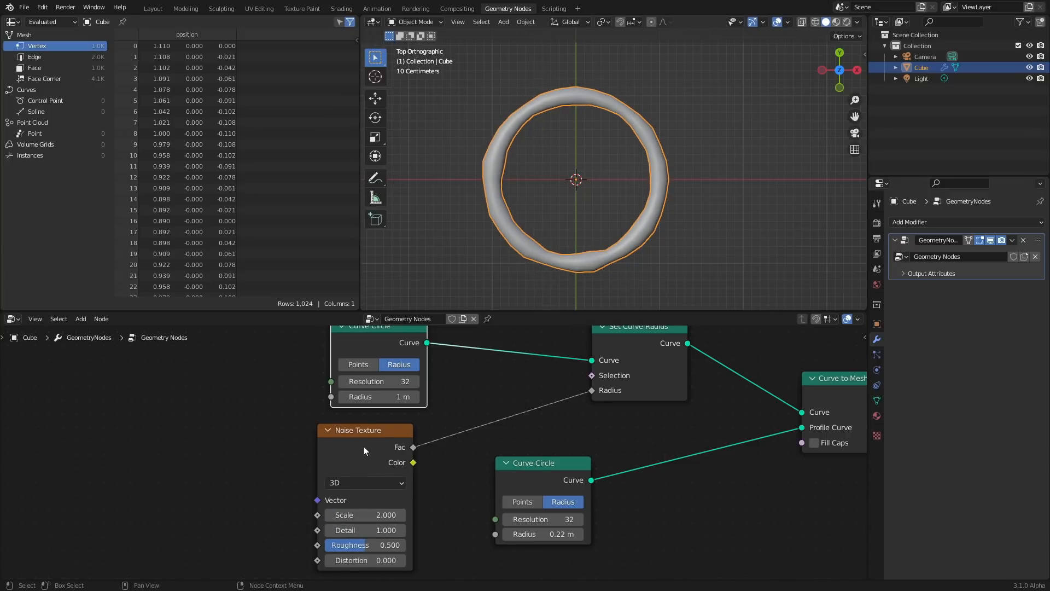
Insert a Map Range node between the Noise Texture Fac and the Set Curve Radius radius
left_click_drag(363, 446, 300, 454)
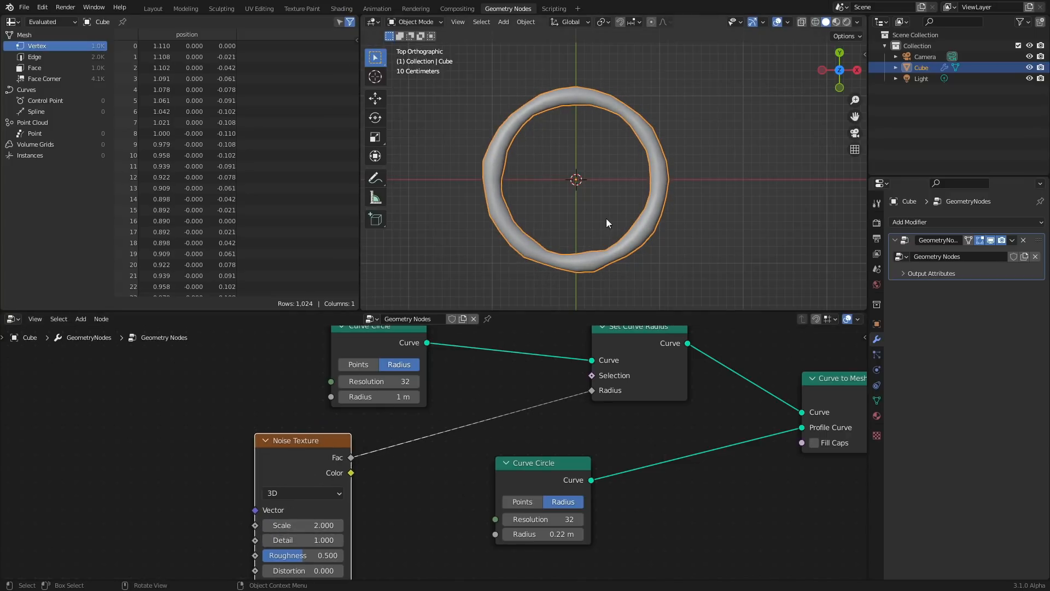
key("shift+a")
left_click(327, 361)
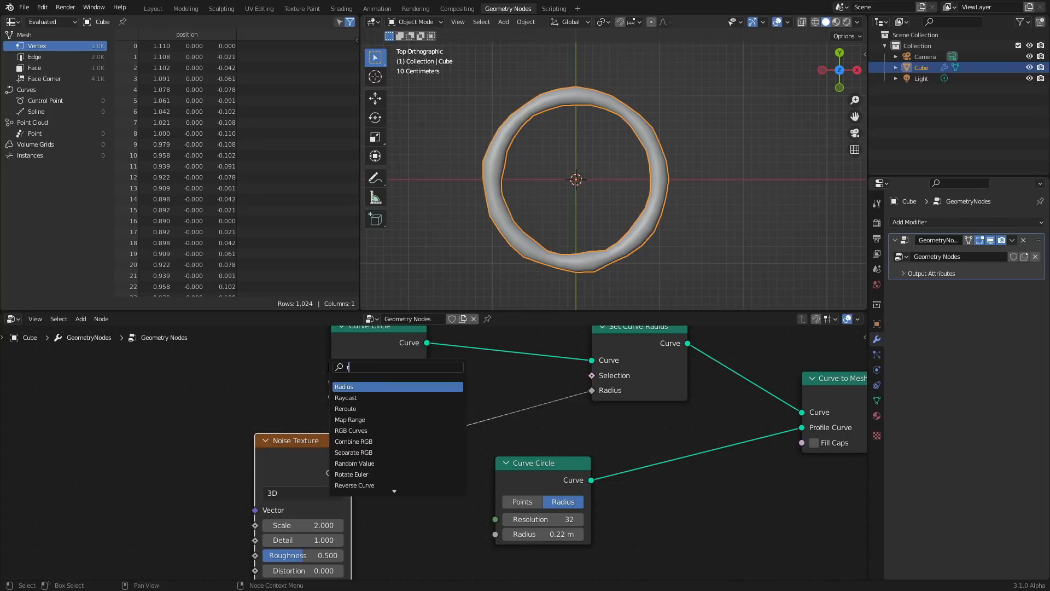
type("rang")
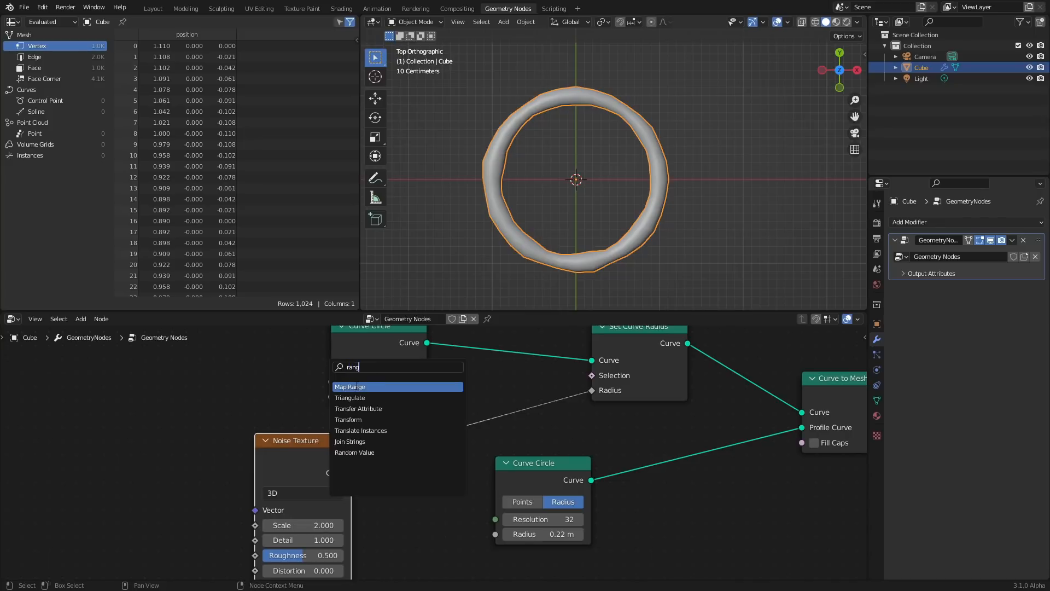
left_click(356, 386)
left_click(397, 452)
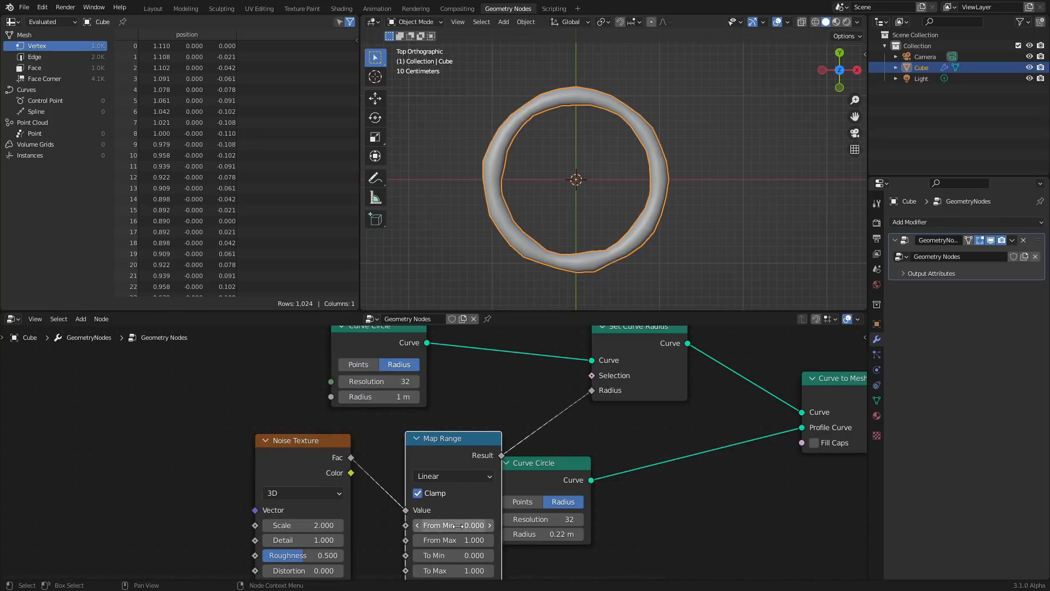
middle_click_drag(466, 471, 453, 410)
left_click_drag(529, 417, 597, 425)
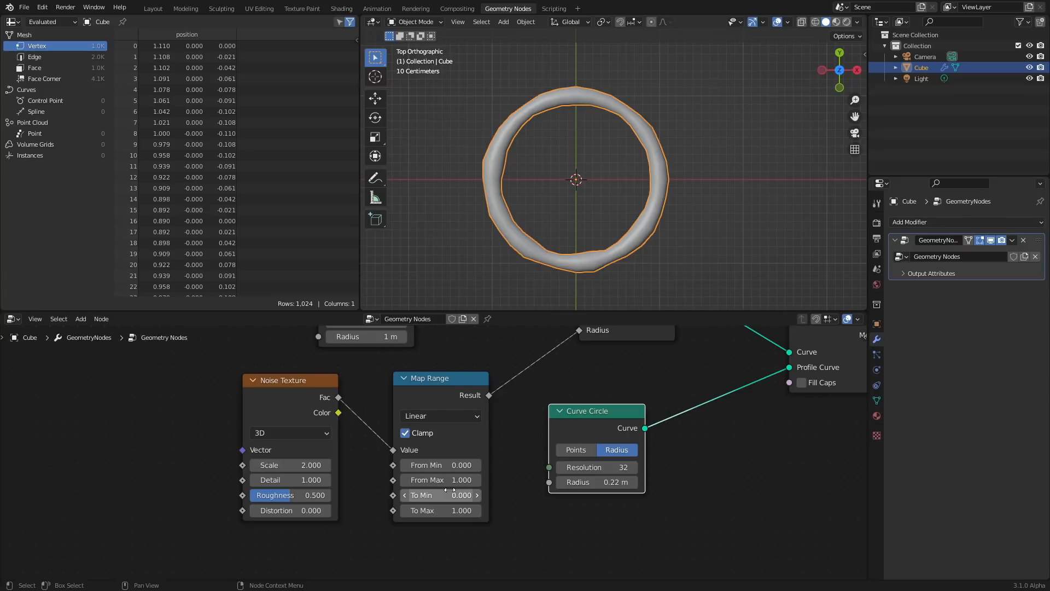
Reconnect the Map Range result to the Set Curve Radius radius input after cutting the link
middle_click_drag(582, 398, 557, 443)
right_click_drag(550, 435, 506, 395, "ctrl")
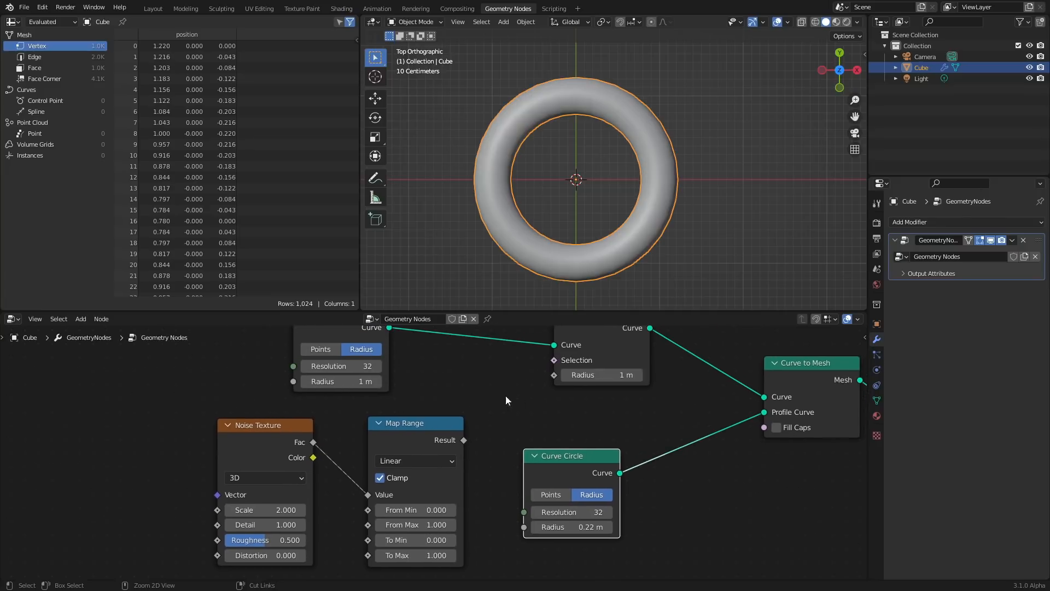
left_click_drag(621, 371, 630, 372)
key("ctrl+z")
middle_click_drag(446, 516, 465, 476)
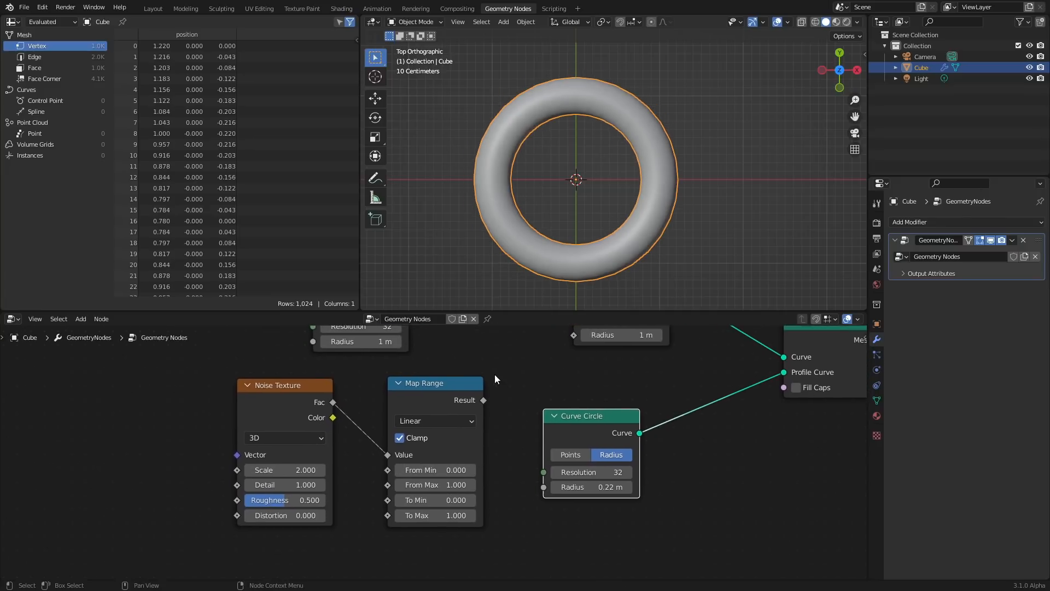
left_click_drag(483, 401, 577, 346)
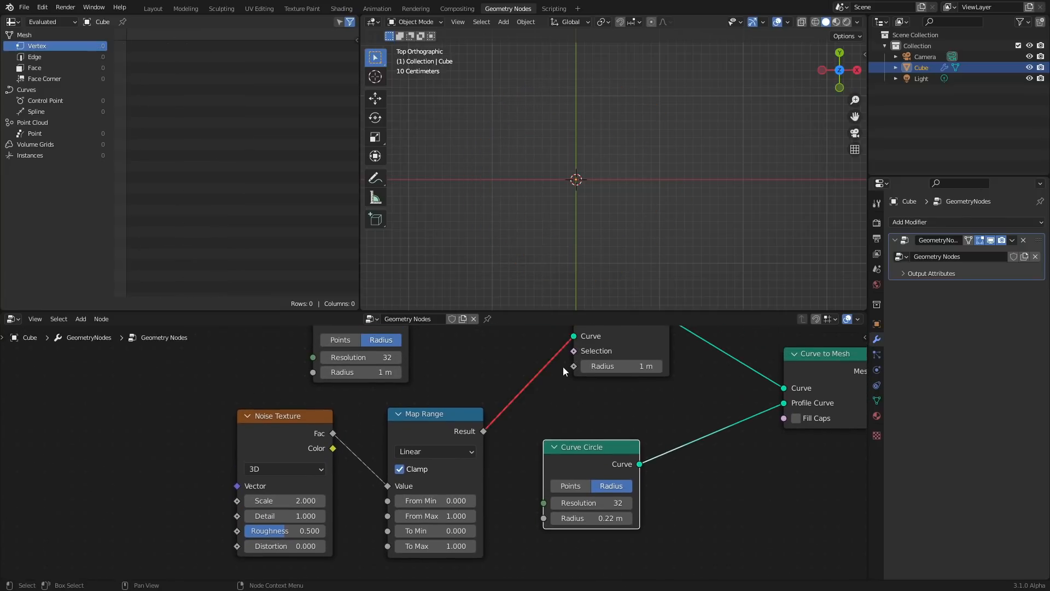
key("ctrl+z")
left_click_drag(481, 431, 574, 366)
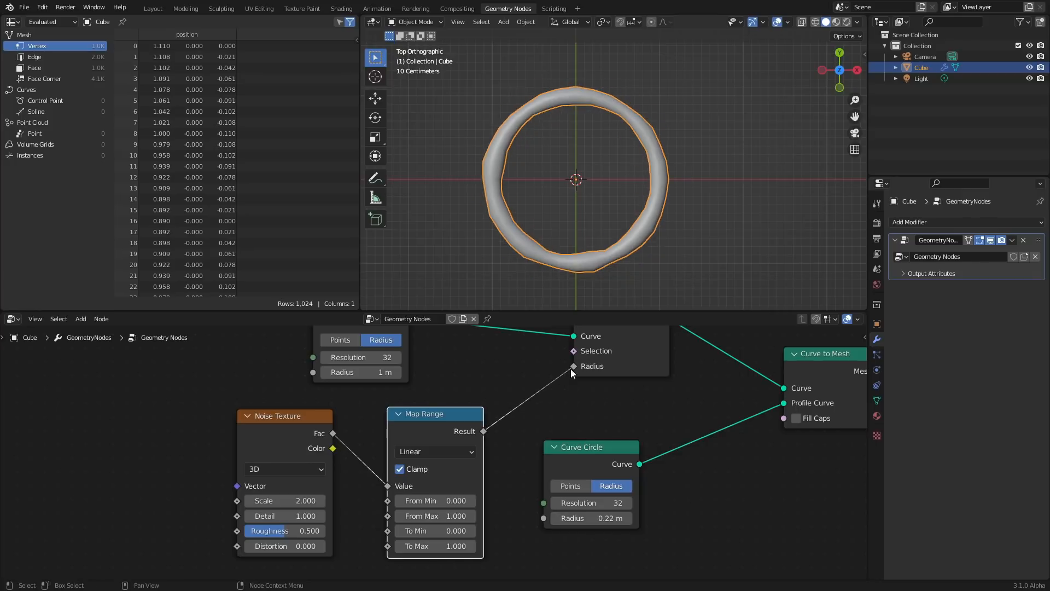
Set the Map Range To Min value to 0.75
left_click(452, 529)
key("BackSpace")
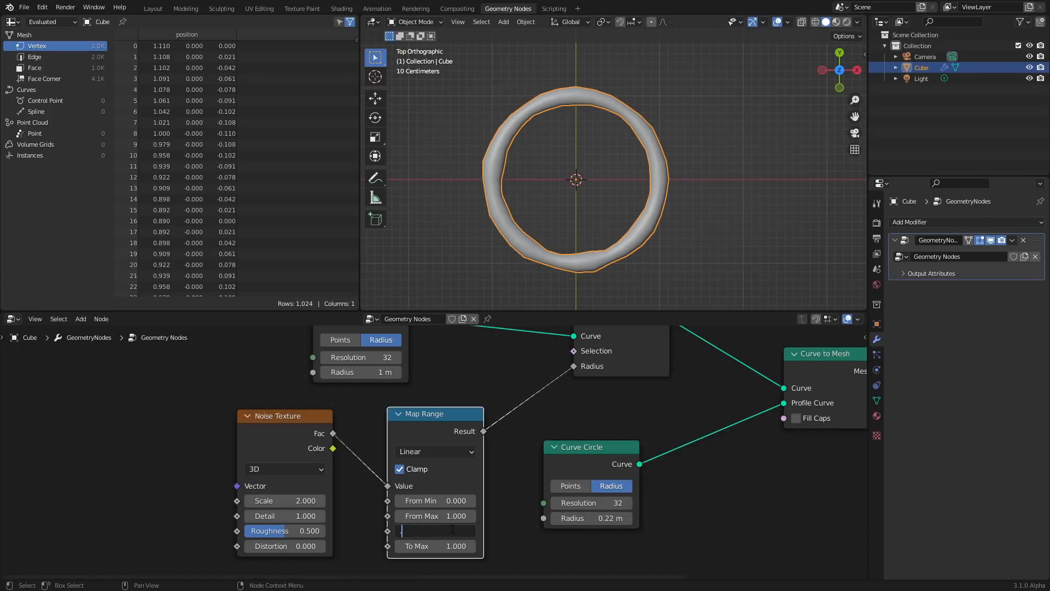
type(".75")
key("Return")
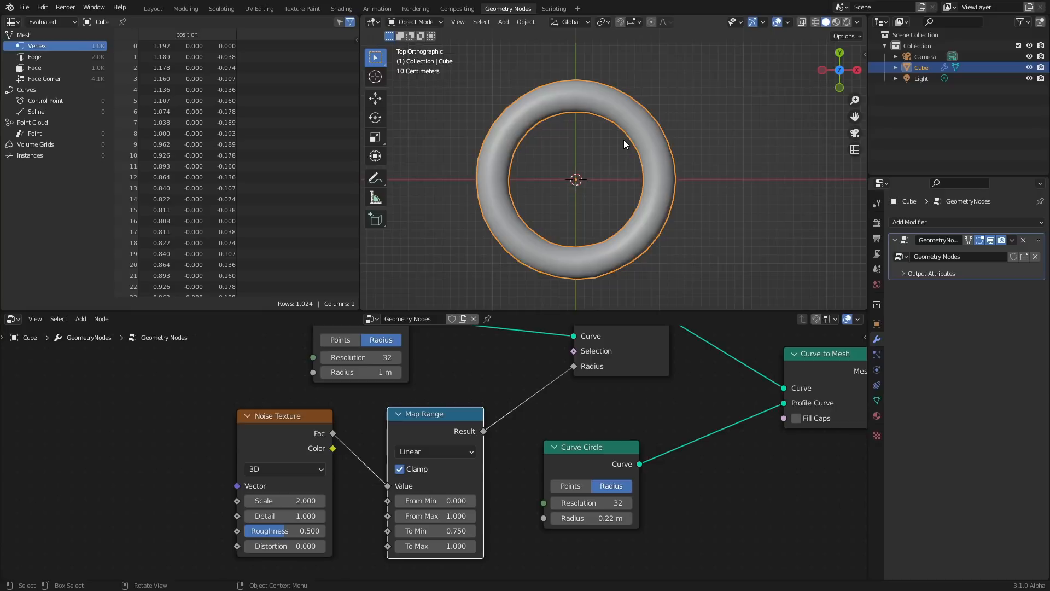
Switch the Noise Texture dimensions to 4D
scroll(624, 139, "up", 1)
left_click(258, 472)
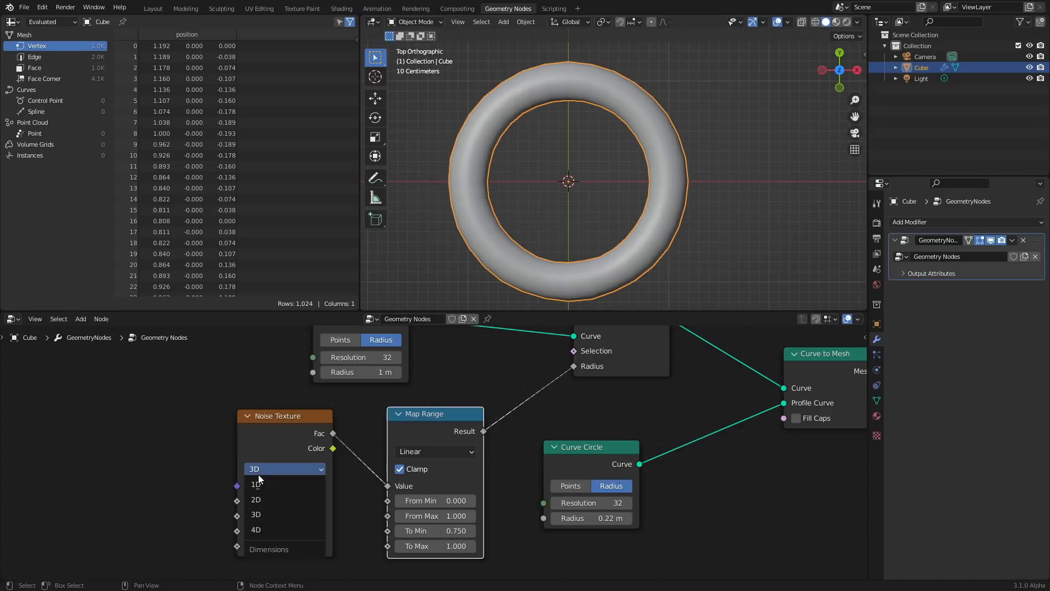
left_click(270, 530)
left_click_drag(300, 501, 300, 501)
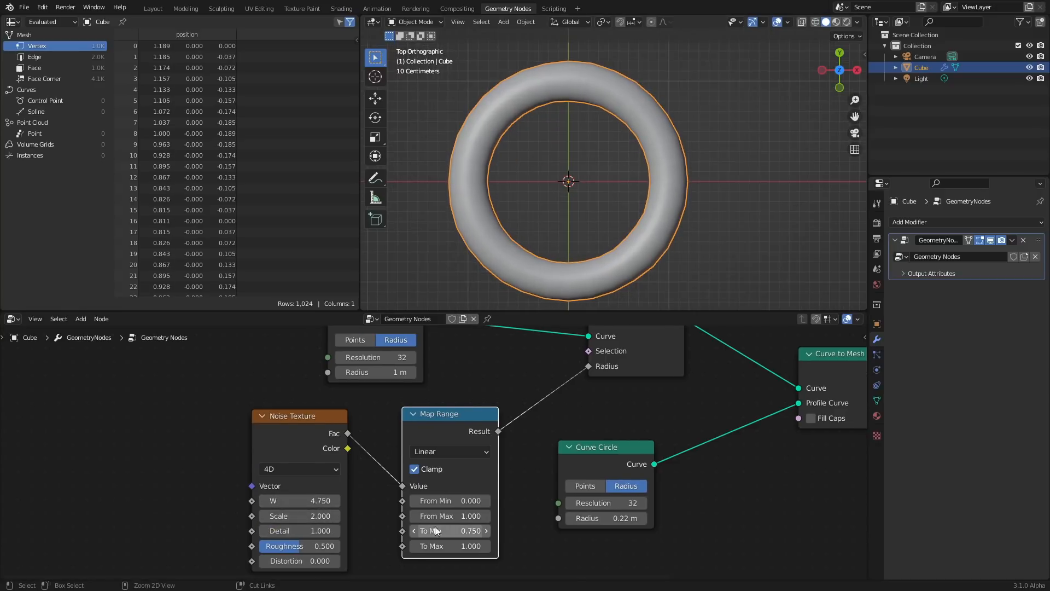
Set the Map Range interpolation to Smoother Step and its To Min to 0.7
left_click(424, 451)
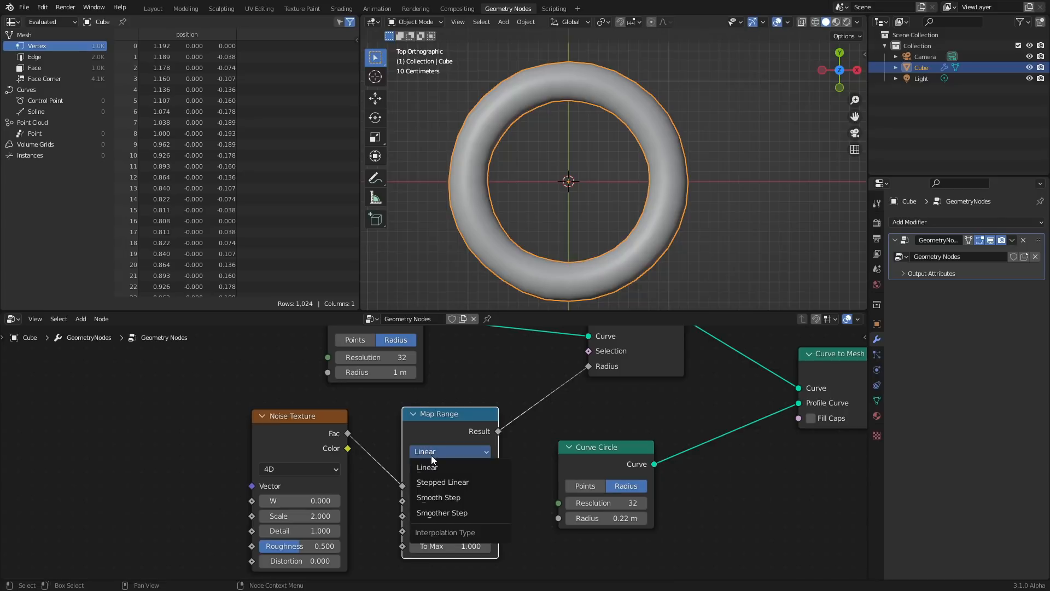
left_click(451, 514)
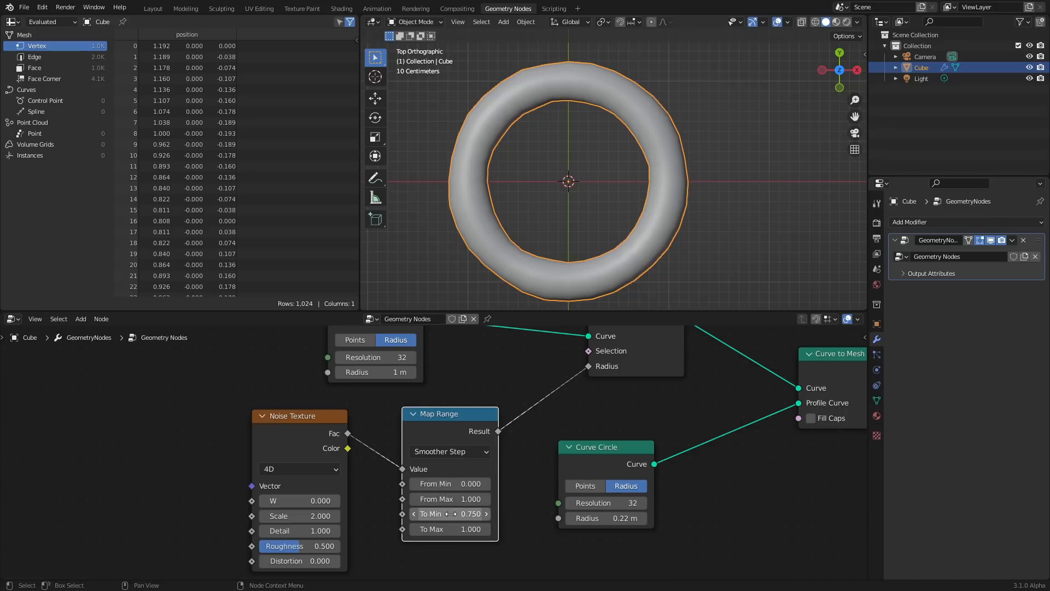
mouse_move(451, 514)
left_mouse_down()
mouse_move(441, 514)
mouse_move(457, 515)
left_mouse_up()
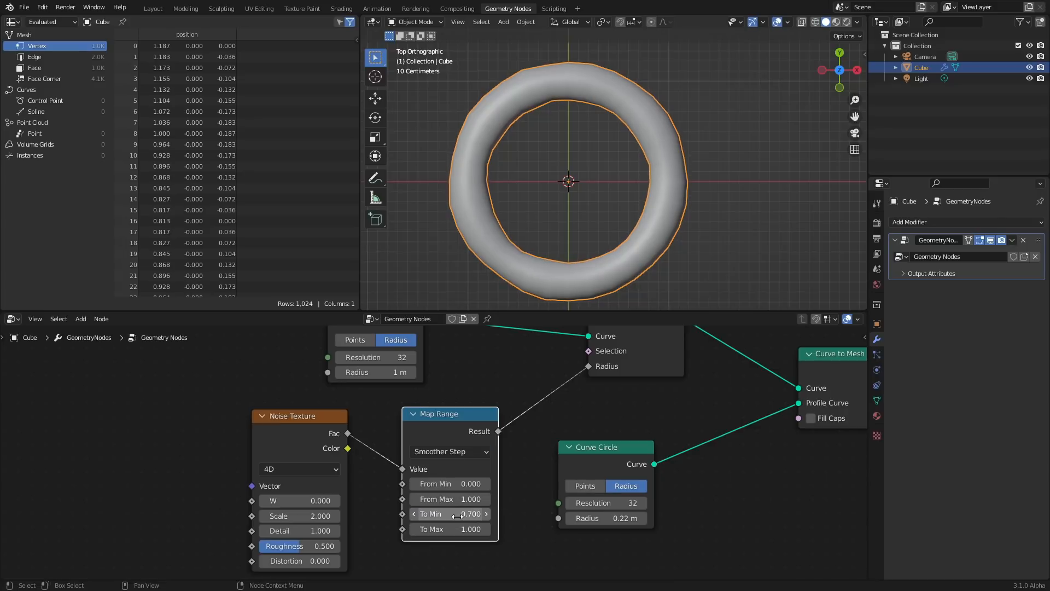
Add a Value node and connect its output to the Noise Texture W input
middle_click_drag(457, 516, 554, 510)
key("shift+a")
type("va")
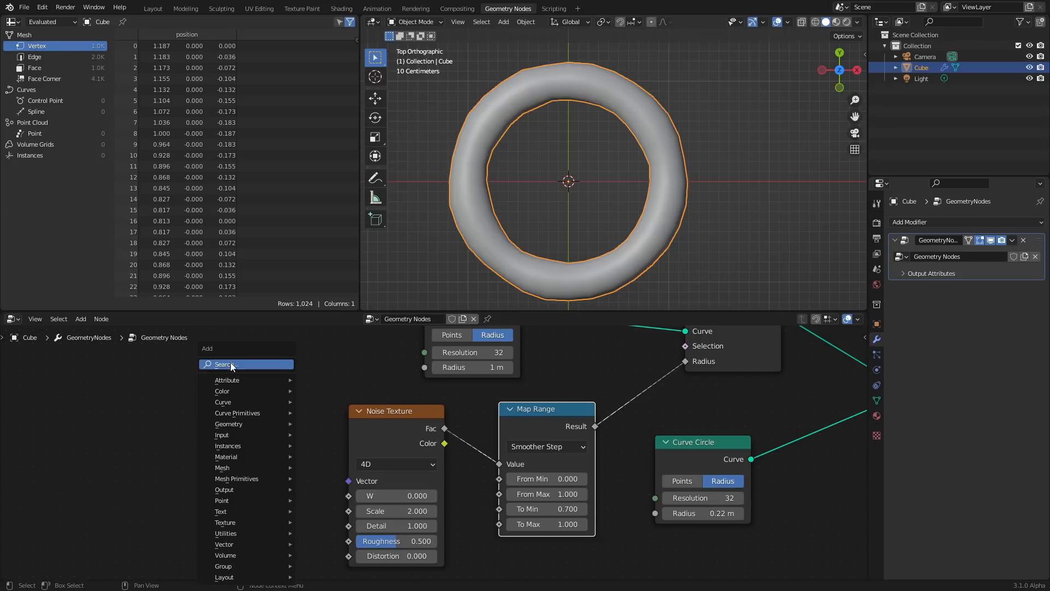
left_click(279, 382)
left_click(202, 465)
left_click_drag(216, 465, 360, 488)
left_click_drag(173, 460, 118, 475)
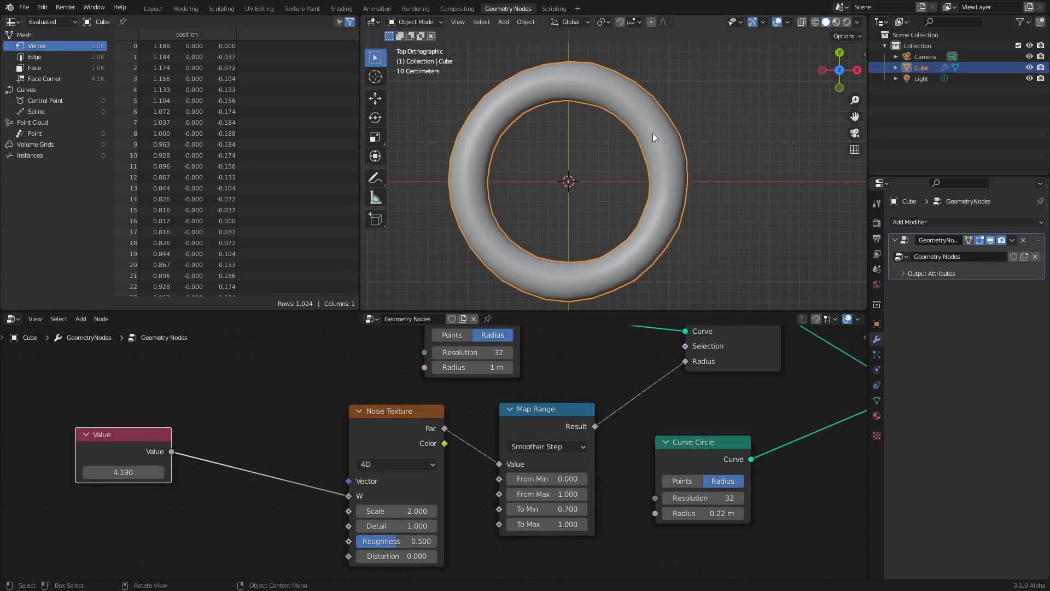
Save the file as christmastut1.blend
key("ctrl+s")
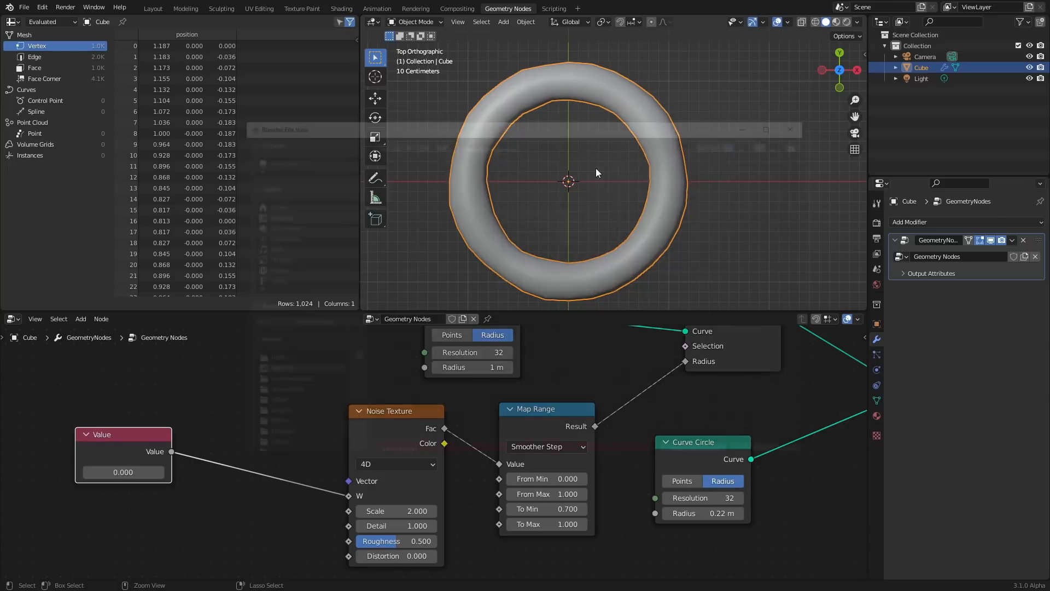
double_click(386, 448)
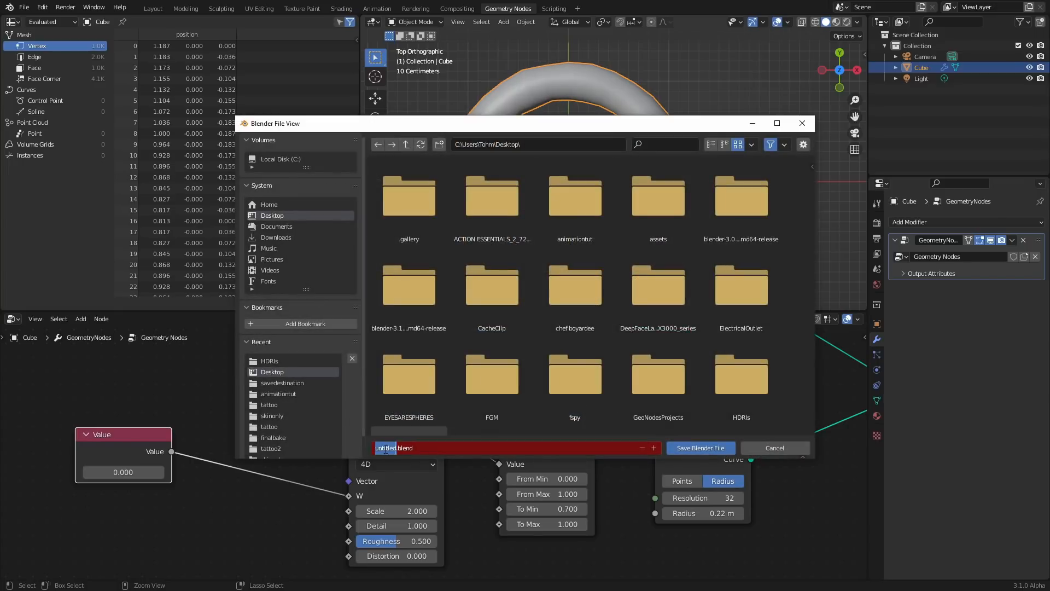
type("christmastut1")
key("Return")
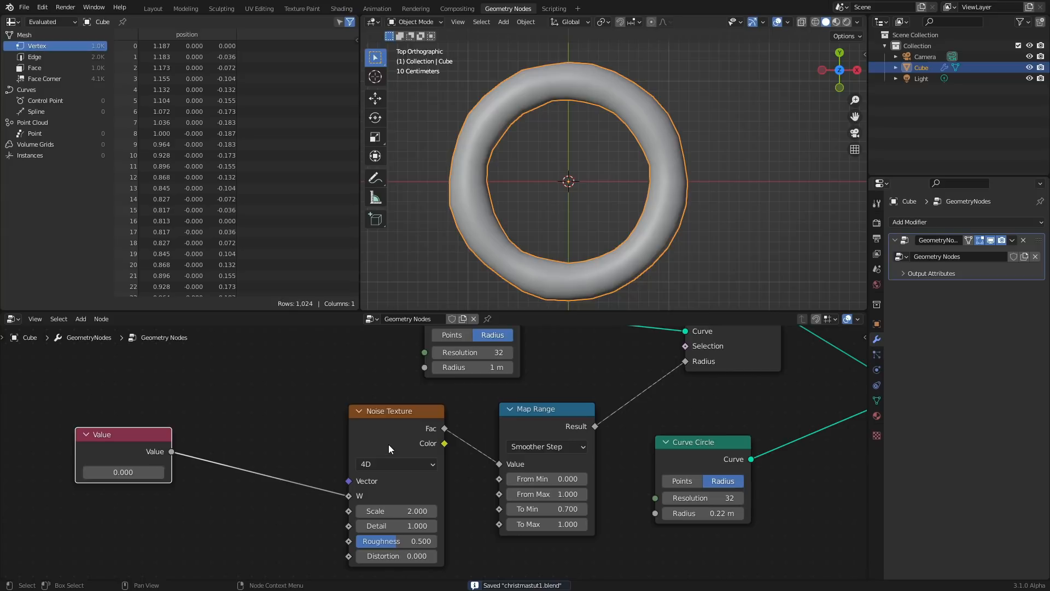
Join all the donut nodes into a frame and move the frame aside, away from the Group Output
scroll(434, 367, "down", 4)
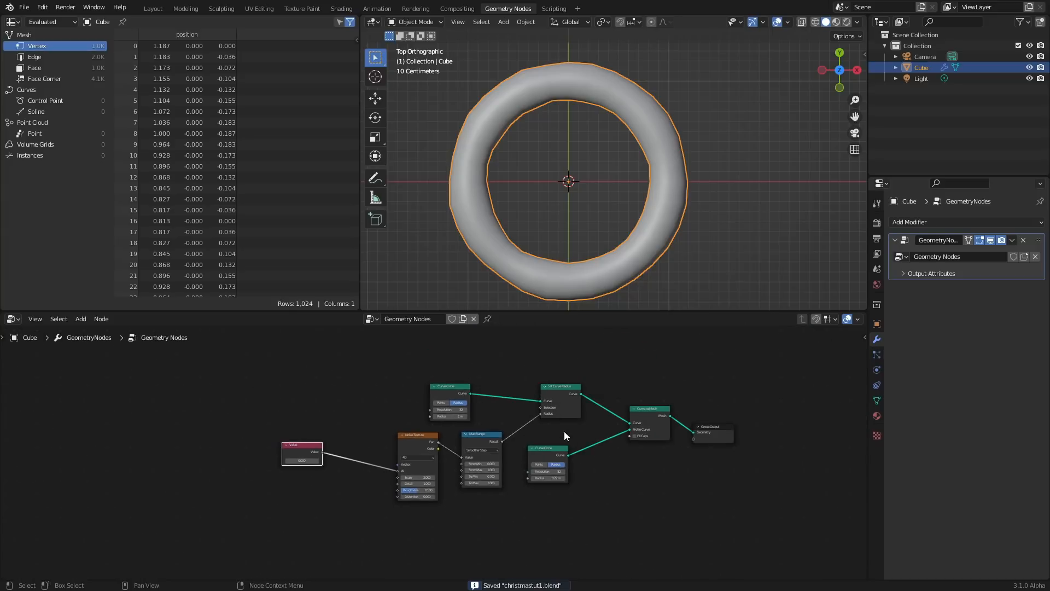
left_click_drag(657, 551, 427, 372)
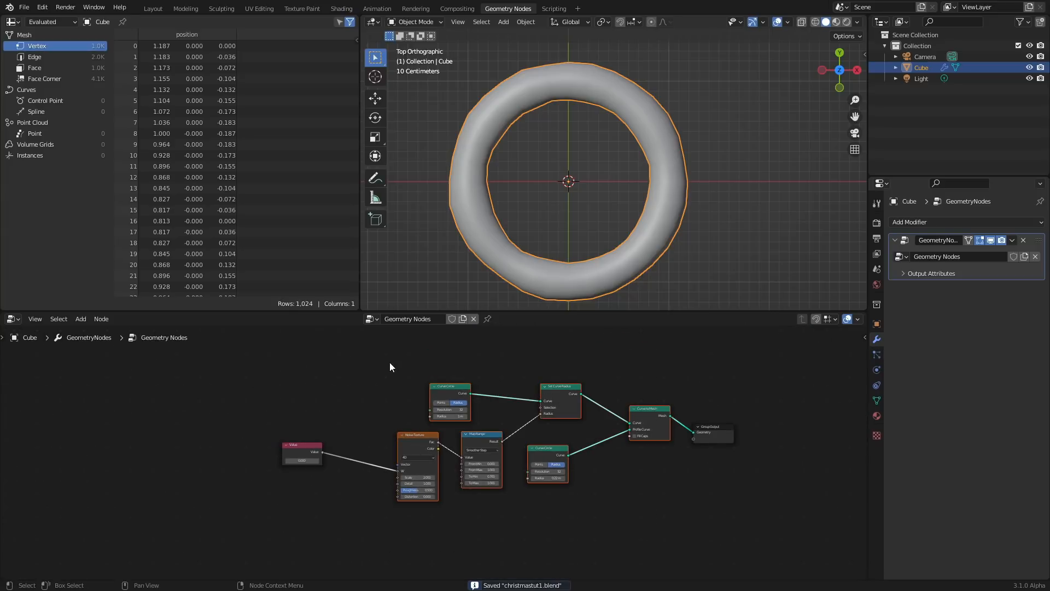
key("ctrl+j")
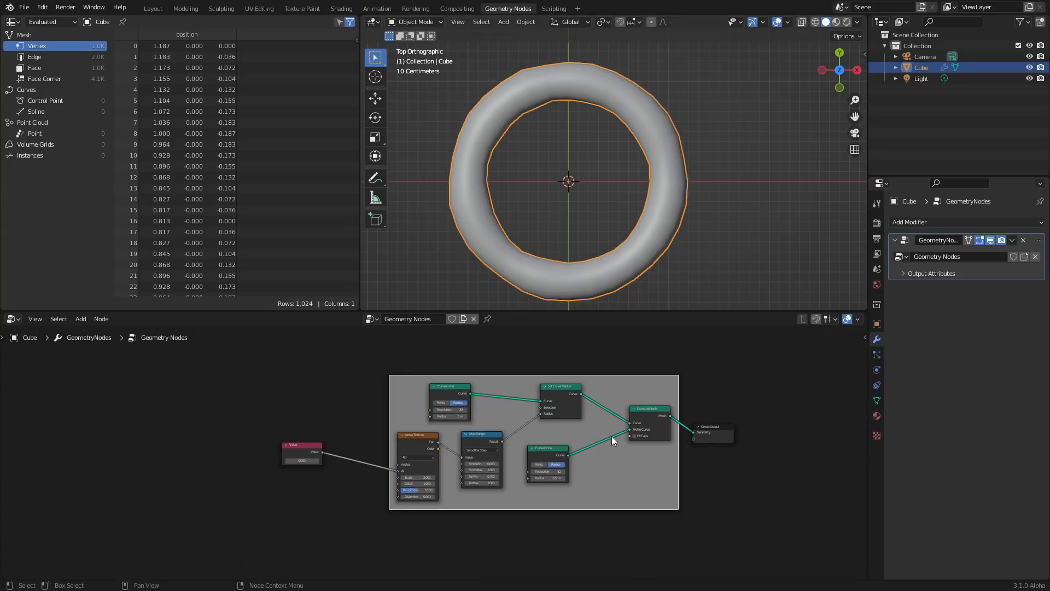
middle_click_drag(612, 436, 492, 443)
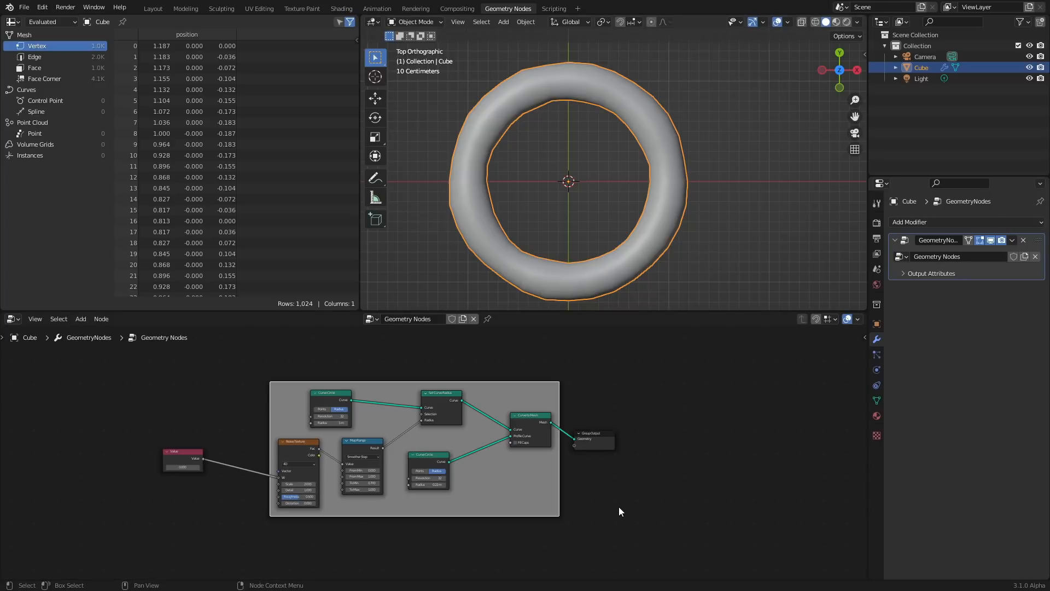
middle_click_drag(673, 202, 634, 164)
left_click_drag(673, 482, 599, 427)
key("g")
left_click(776, 400)
middle_click_drag(711, 427, 505, 437)
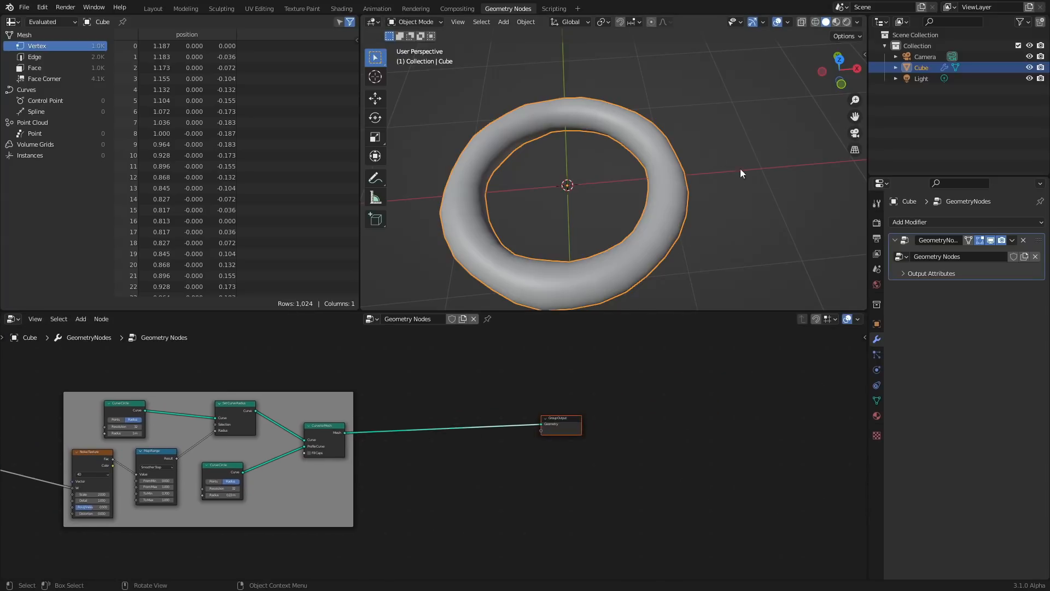
middle_click_drag(543, 154, 565, 184)
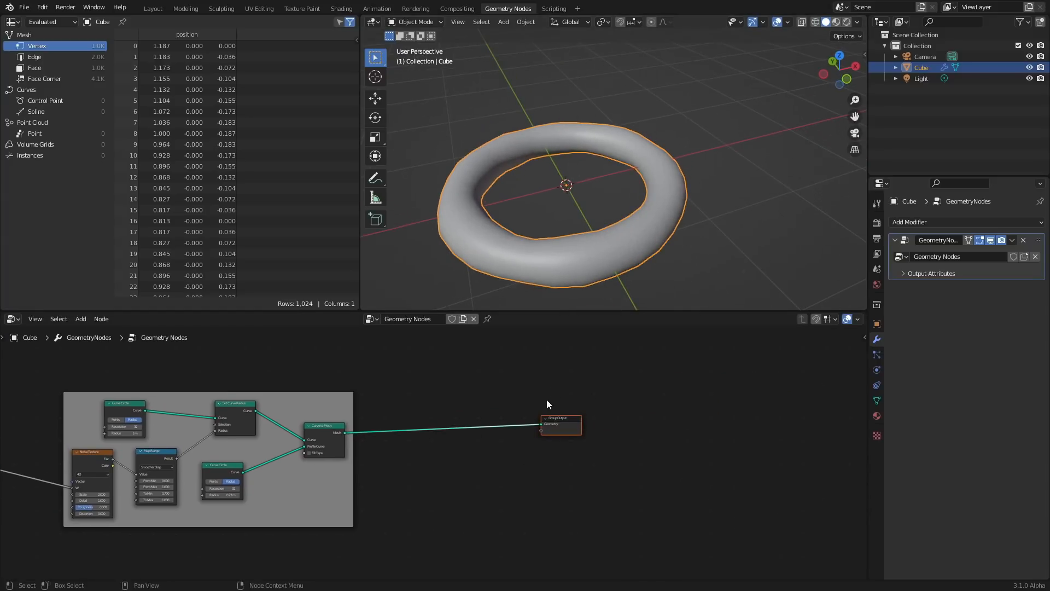
Add a Cylinder node and connect its mesh to the Group Output geometry
scroll(438, 391, "up", 2)
key("shift+a")
left_click(398, 350)
type("cylinder")
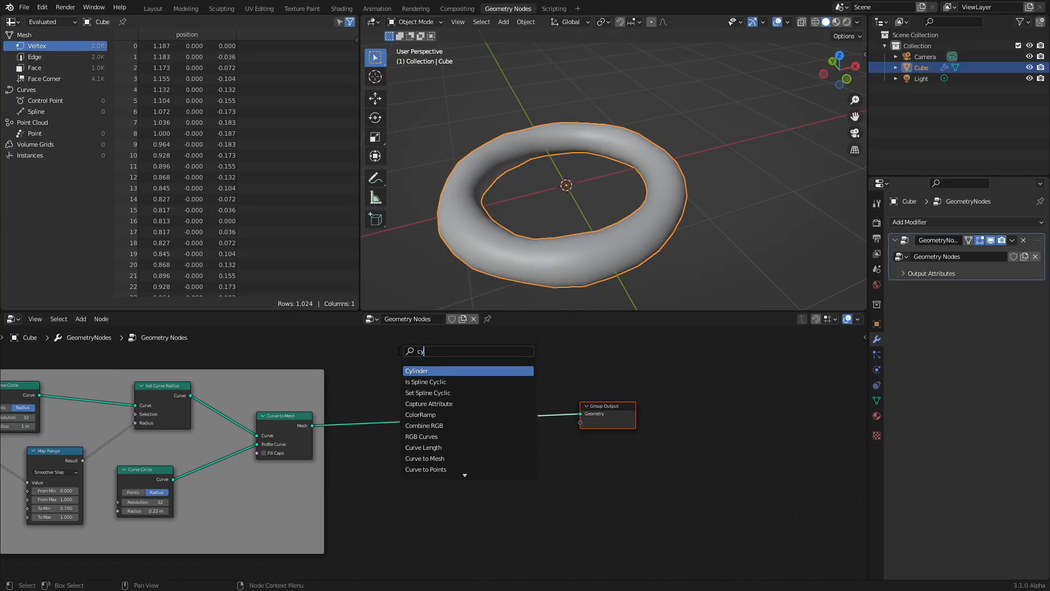
key("Return")
left_click(420, 480)
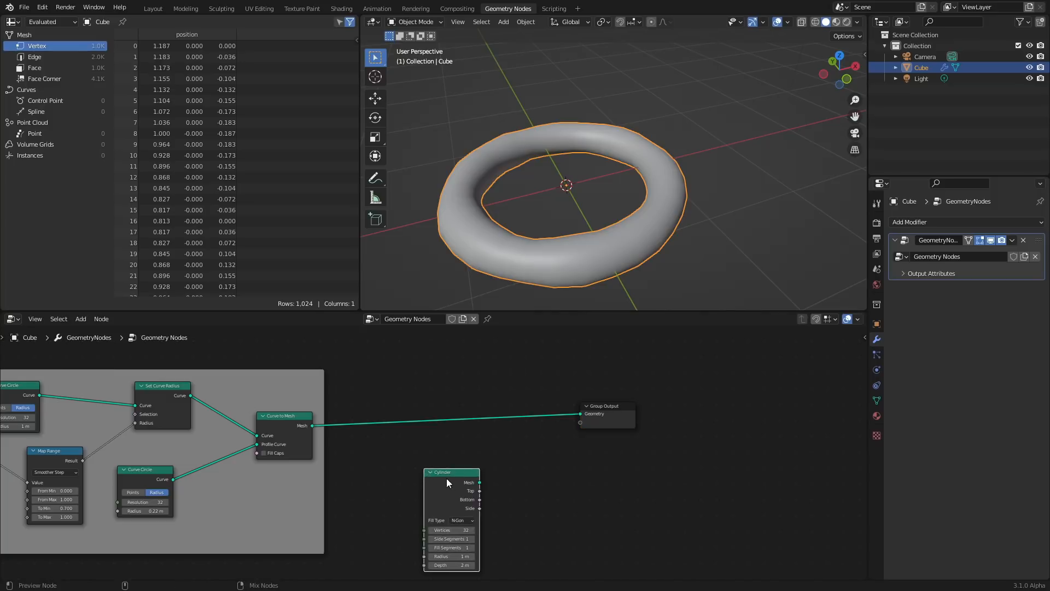
left_click(447, 479, "ctrl+shift")
key("x")
left_click_drag(479, 482, 580, 414)
middle_click_drag(602, 180, 609, 147, "shift")
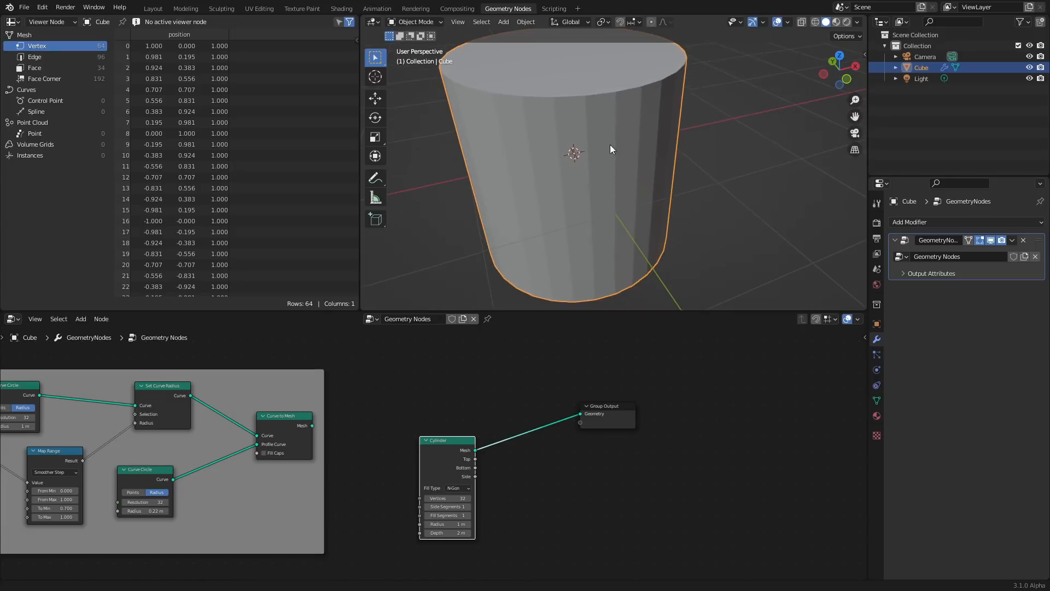
Set the Cylinder fill type to None and its radius to 0.01 m
scroll(434, 451, "up", 3)
left_click(458, 510)
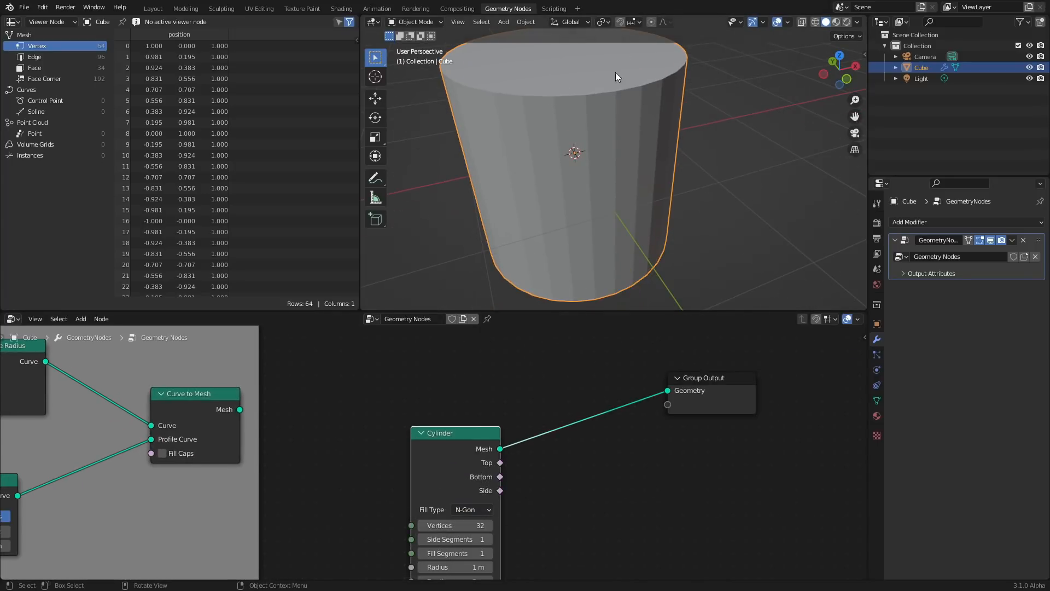
left_click(474, 510)
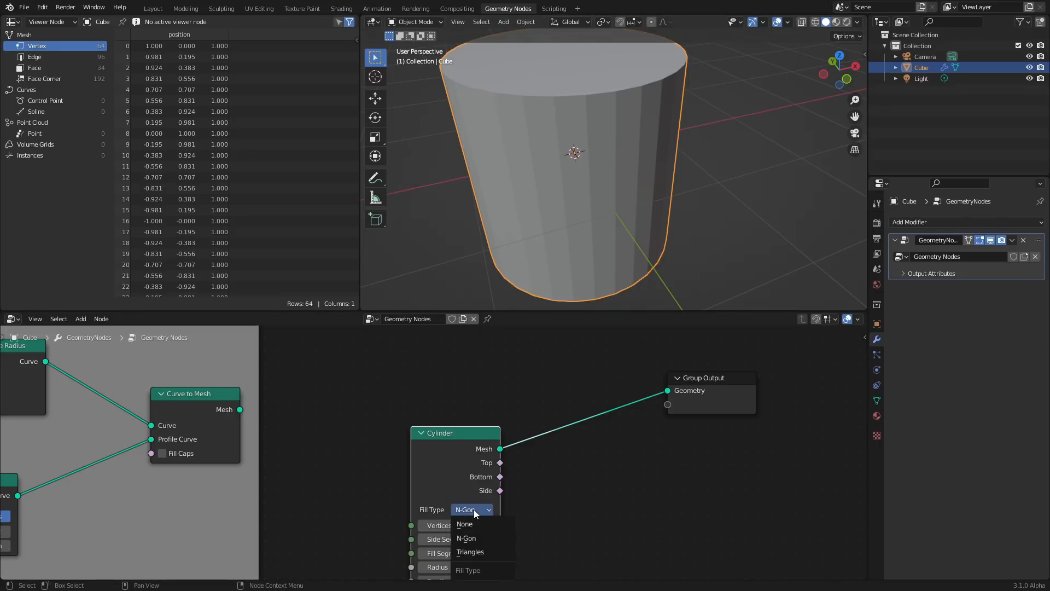
left_click(479, 529)
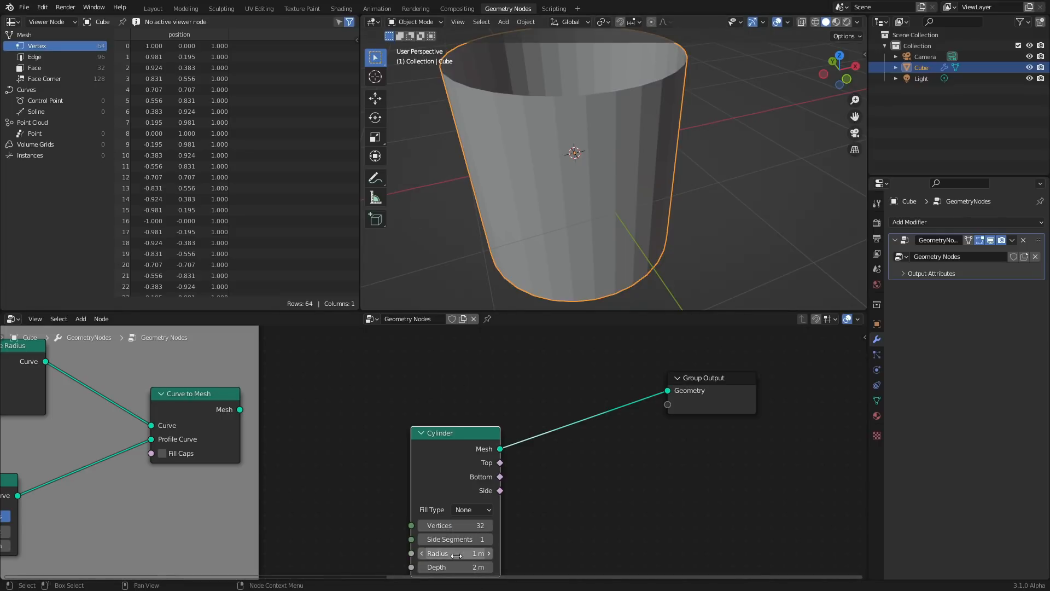
left_click_drag(478, 553, 454, 553)
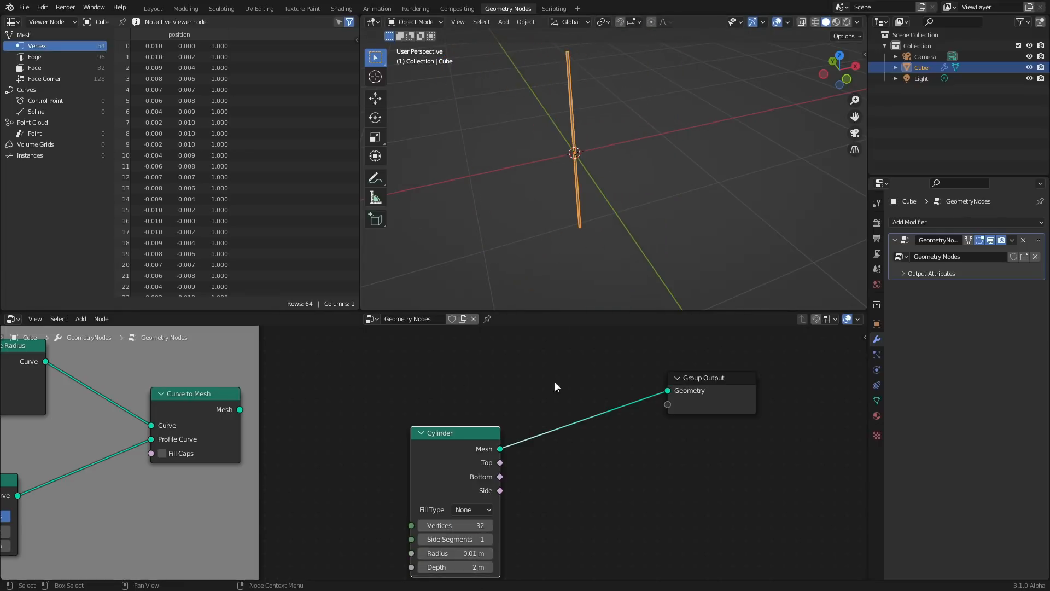
left_click(613, 142)
mouse_move(587, 160)
middle_mouse_down()
mouse_move(602, 213)
mouse_move(604, 160)
middle_mouse_up()
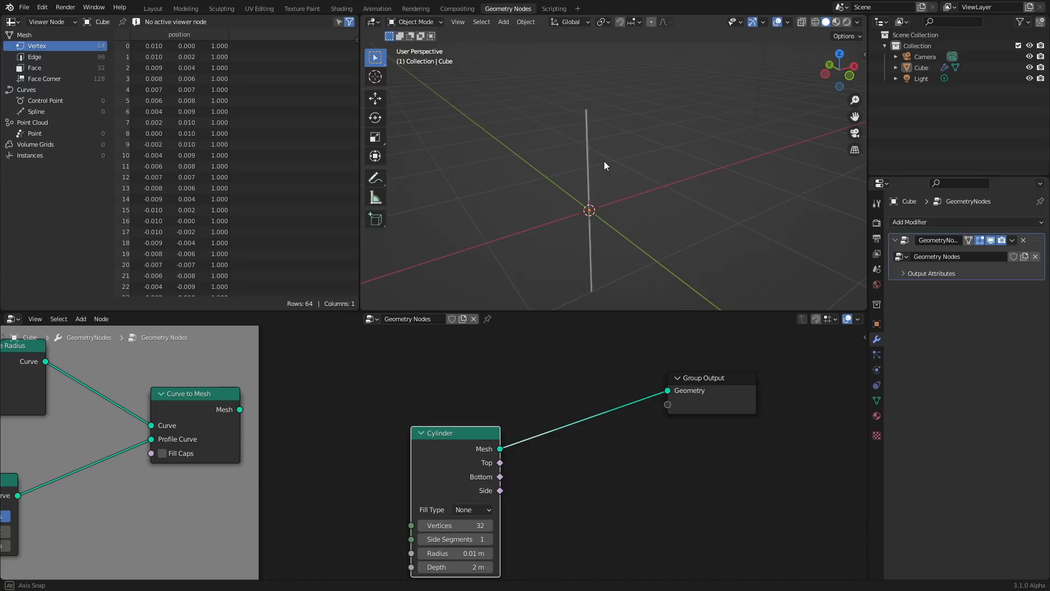
Insert a Distribute Points on Faces node between the Cylinder and the Group Output
middle_click_drag(534, 414, 445, 425)
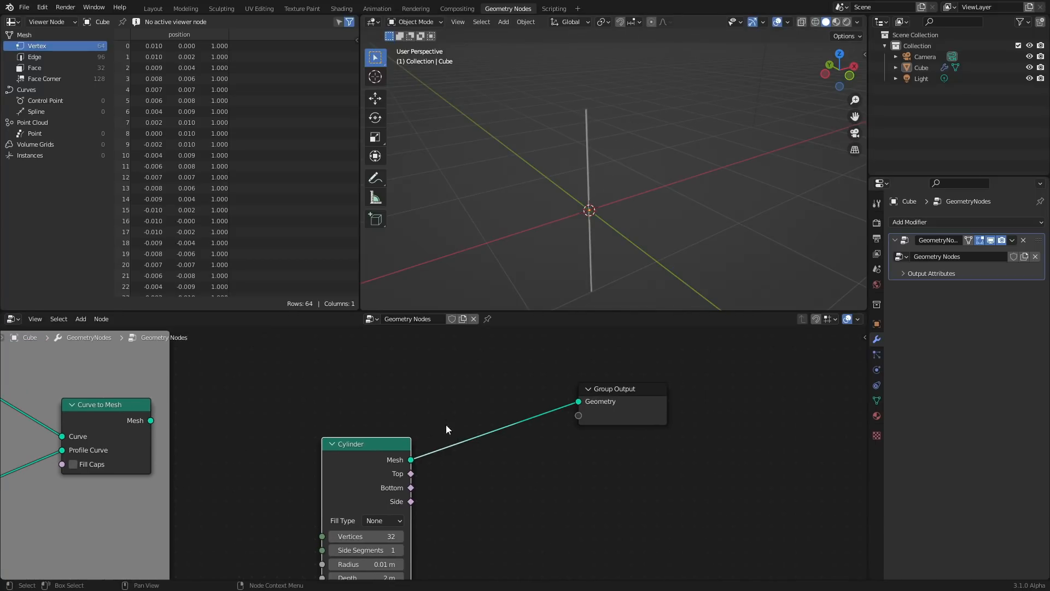
key("shift+a")
left_click(442, 366)
type("distri")
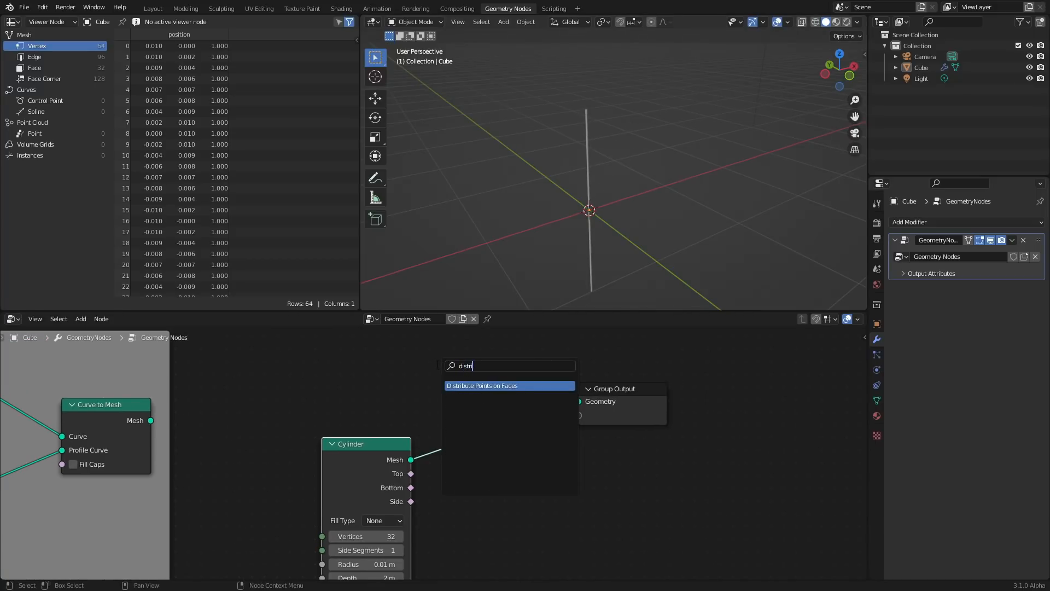
key("Return")
left_click(458, 363)
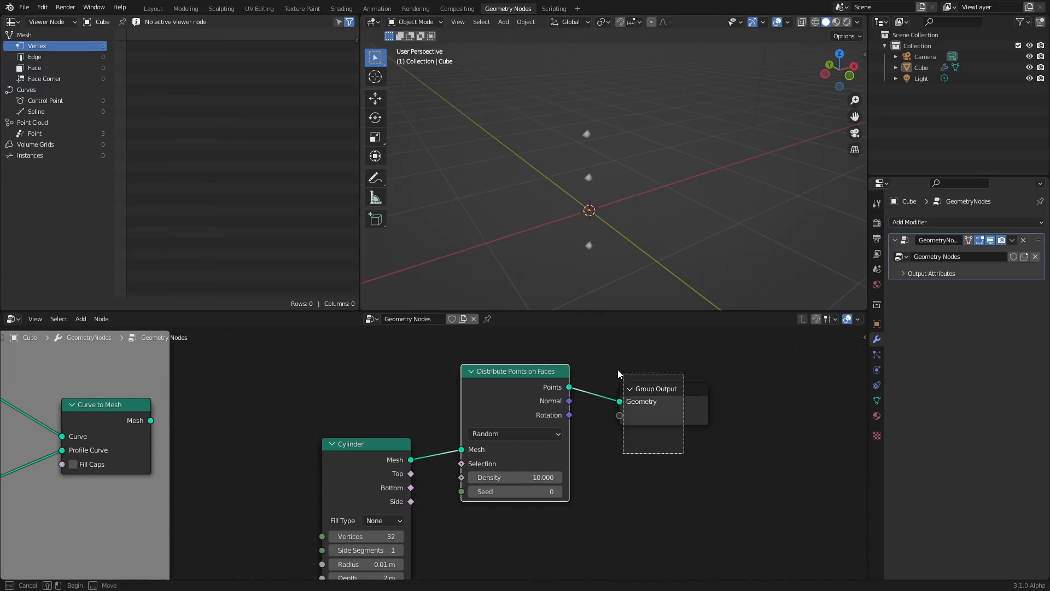
Set the Distribute Points on Faces density to 273.4
left_click_drag(514, 474, 813, 473)
mouse_move(515, 474)
left_mouse_down()
mouse_move(821, 474)
mouse_move(515, 474)
left_mouse_up()
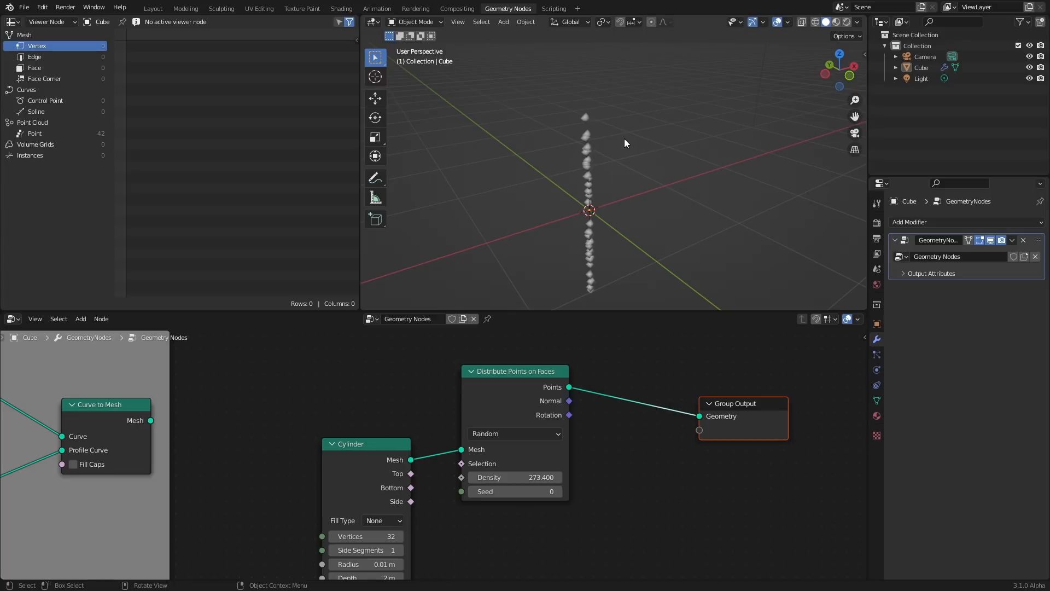
scroll(605, 138, "up", 2)
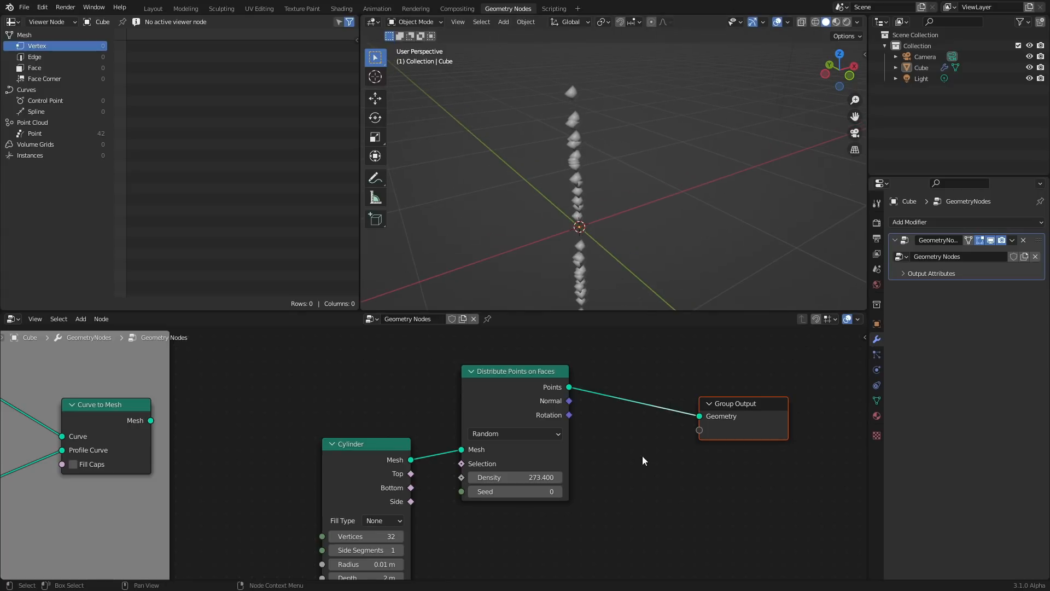
Add a Grid node below the Distribute Points on Faces node, removing the viewer node that appears
middle_click_drag(642, 455, 524, 435)
key("shift+a")
left_click(510, 373)
type("grid")
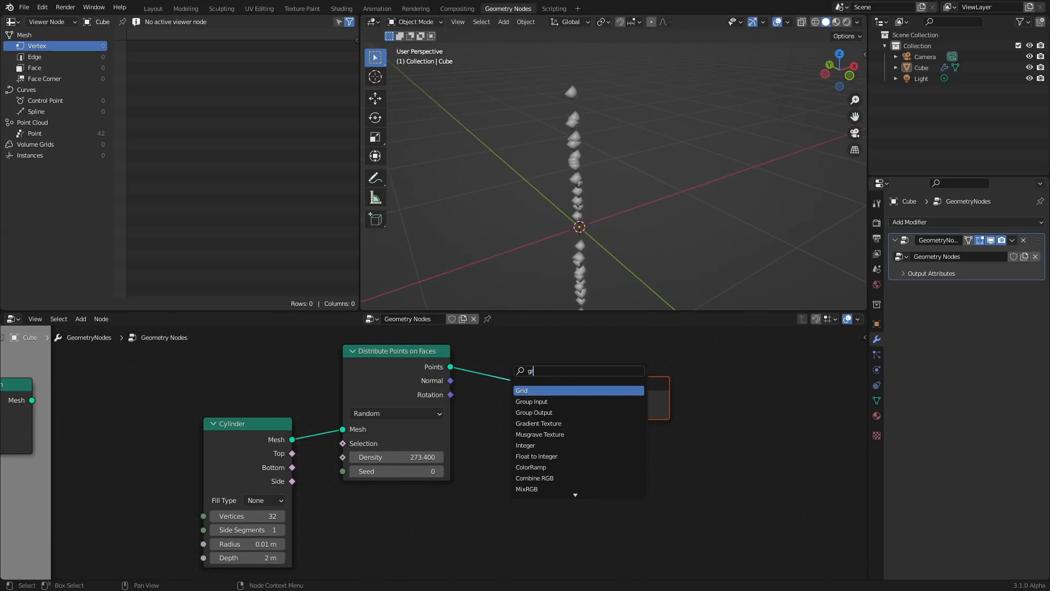
key("Return")
left_click(410, 497)
left_click(418, 500, "ctrl+shift")
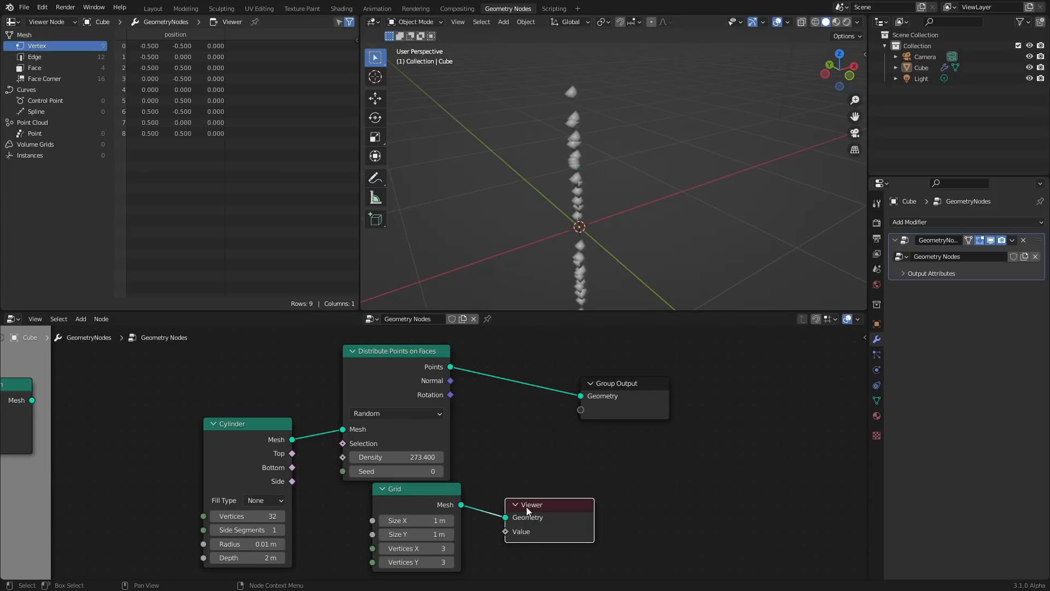
key("x")
Try connecting the Grid mesh straight to the Group Output geometry, then undo it
left_click_drag(461, 504, 591, 395)
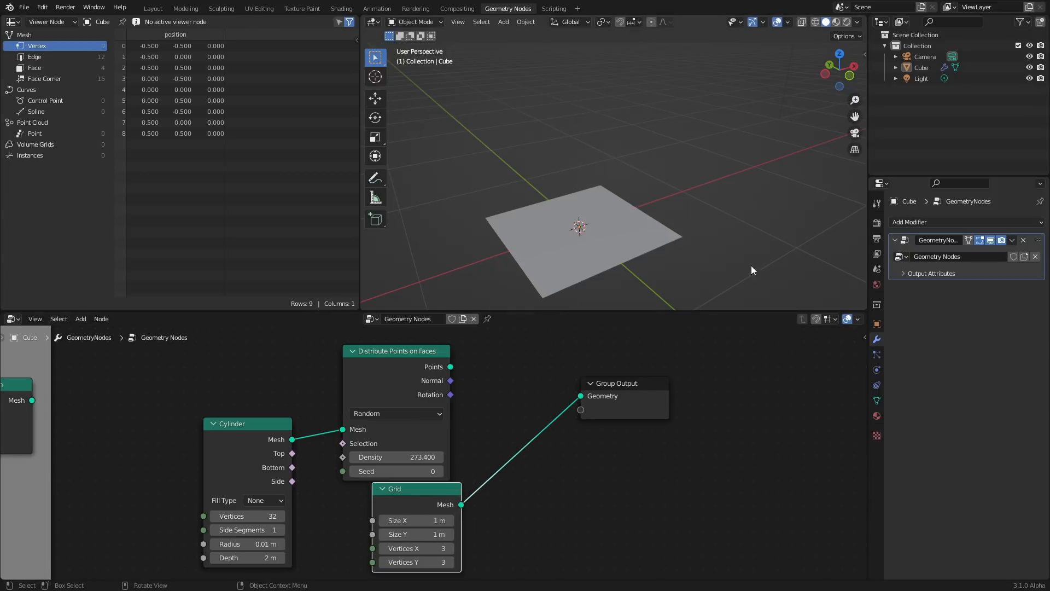
key("ctrl+z")
Insert an Instance on Points node between Distribute Points on Faces and the Group Output
key("shift+a")
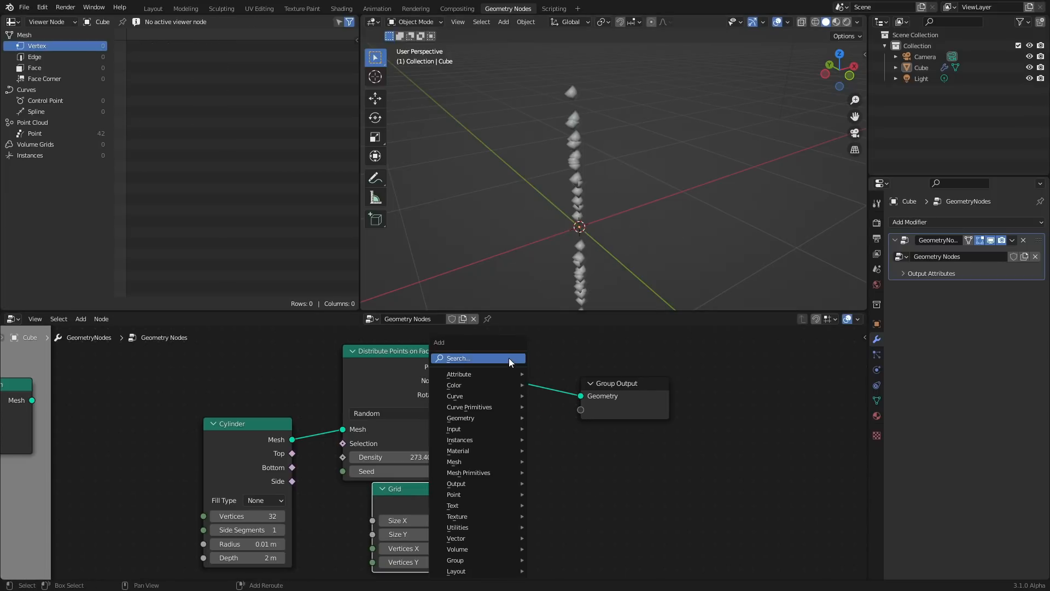
left_click(509, 358)
type("instance")
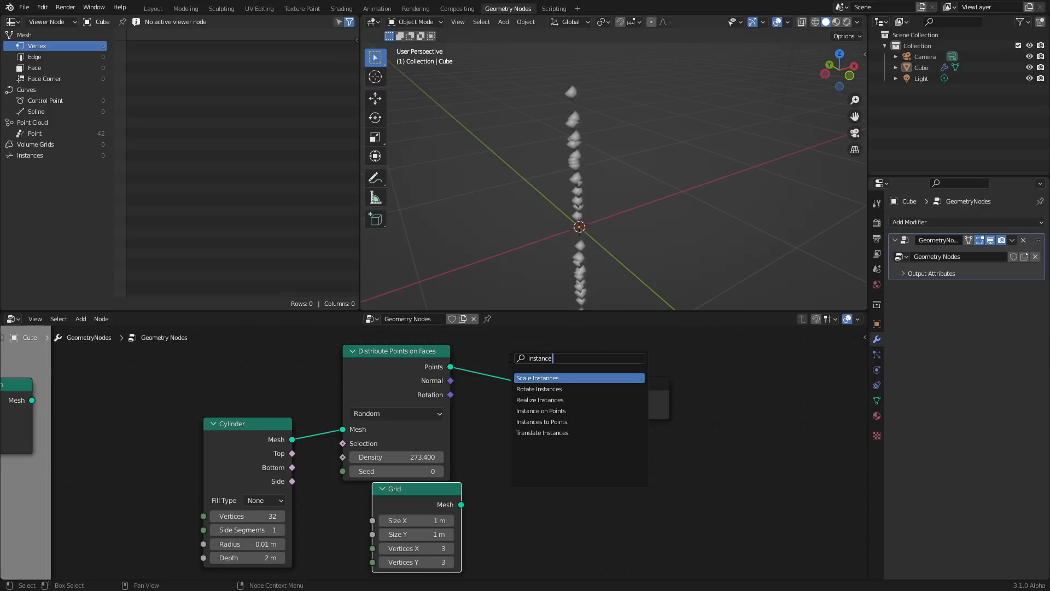
type(" on")
key("Return")
left_click(509, 358)
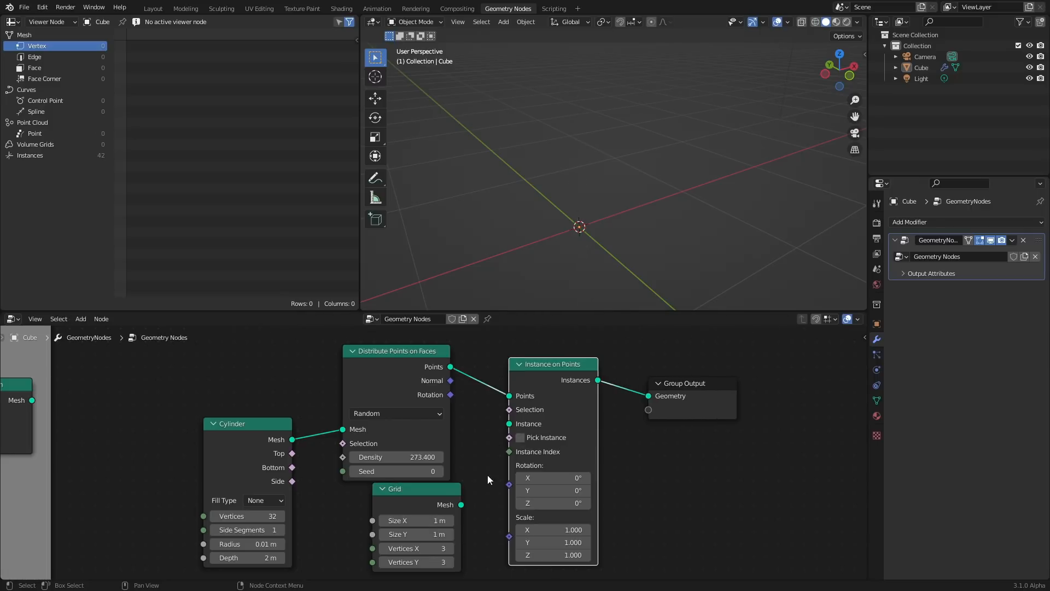
Connect the Grid mesh to the Instance input of the Instance on Points node
left_click_drag(416, 488, 381, 500)
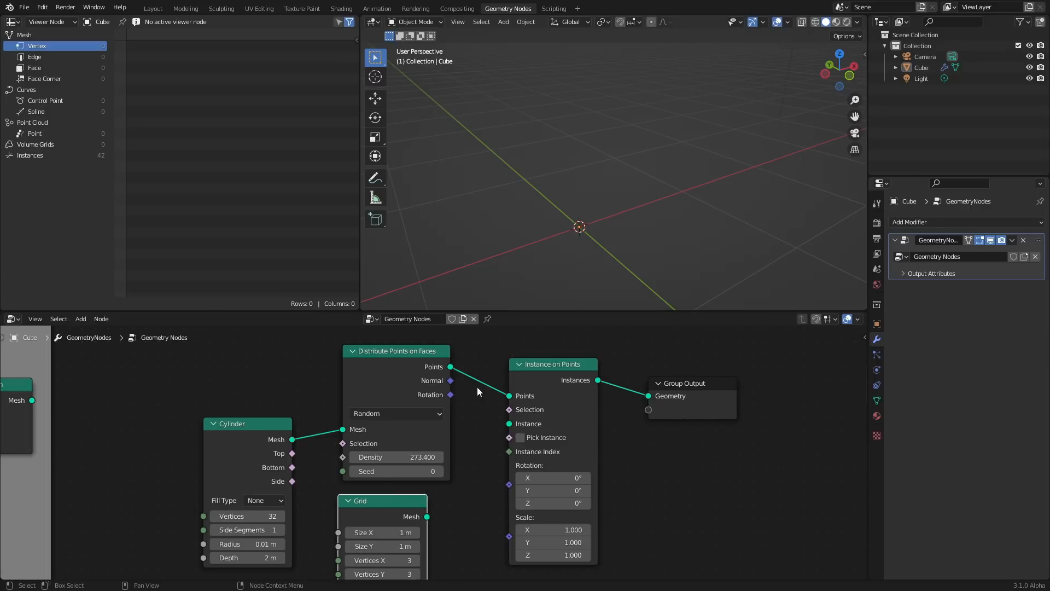
left_click_drag(428, 517, 509, 424)
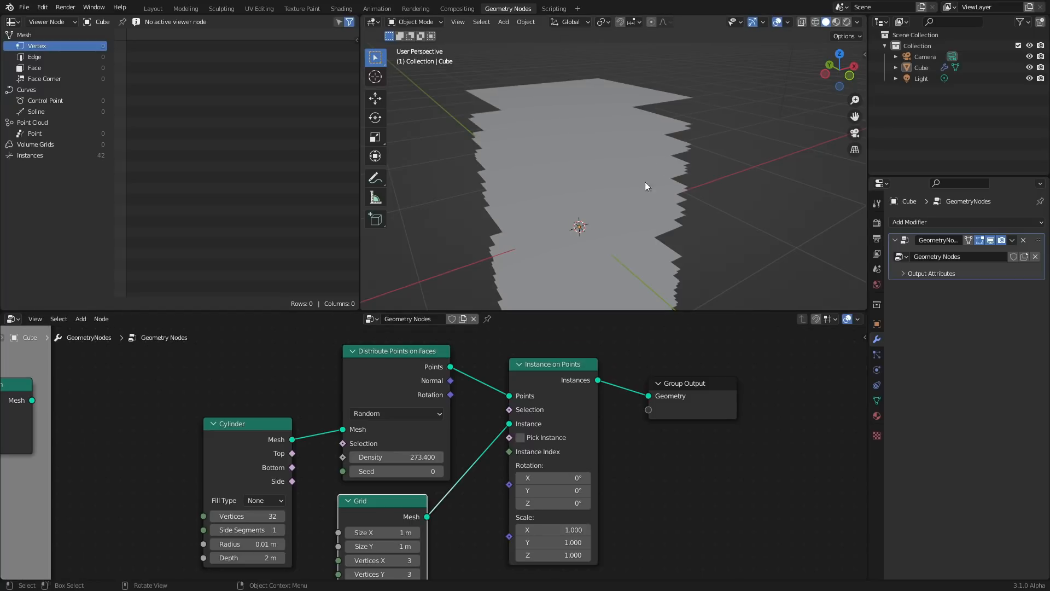
scroll(693, 98, "down", 1)
middle_click_drag(593, 137, 591, 156)
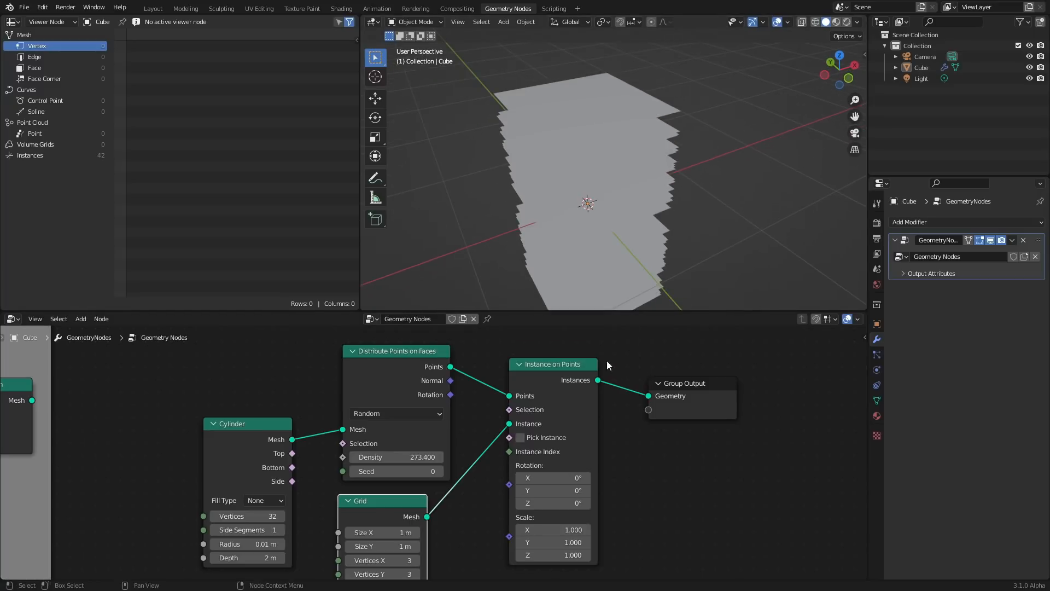
Insert a Realize Instances node before the Group Output and save the file
key("shift+a")
left_click(610, 346)
type("rea")
left_click(644, 367)
left_click(627, 382)
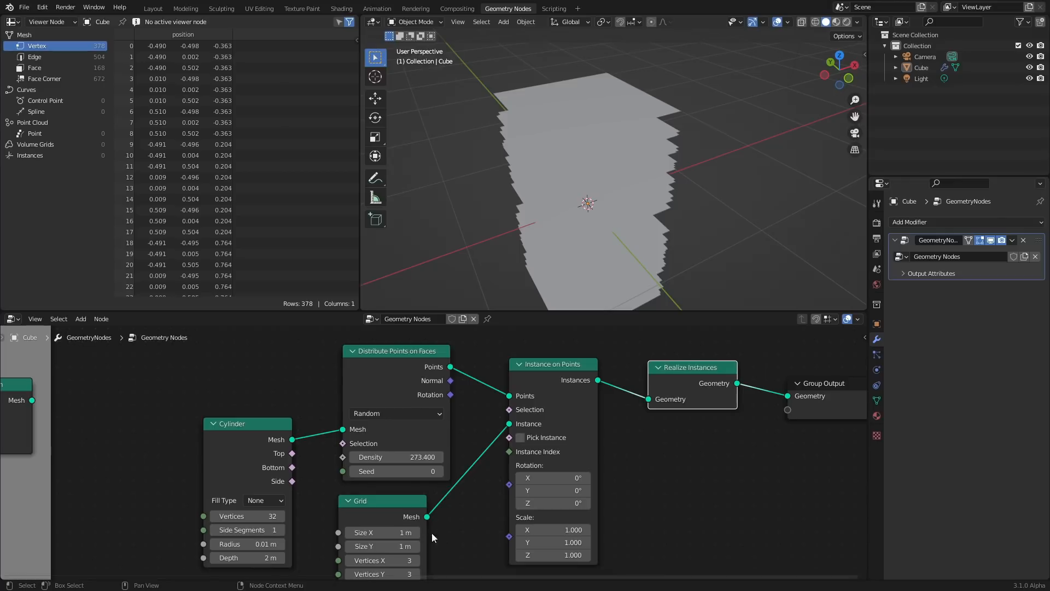
middle_click_drag(431, 533, 470, 472)
key("ctrl+s")
Set the Grid's Size Y to 0.04 m
scroll(451, 489, "up", 1)
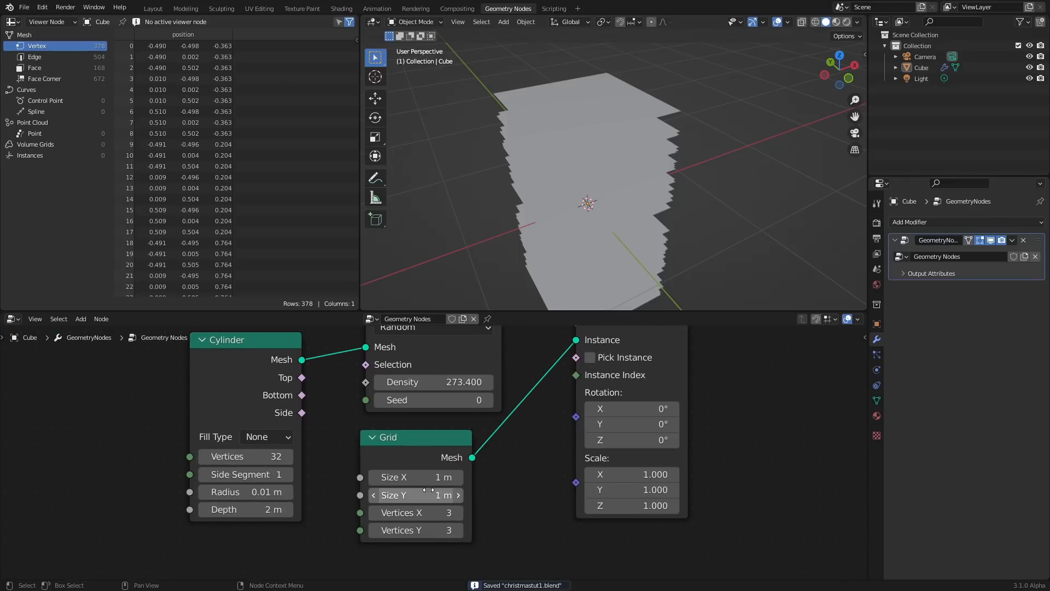
left_click_drag(452, 490, 400, 489)
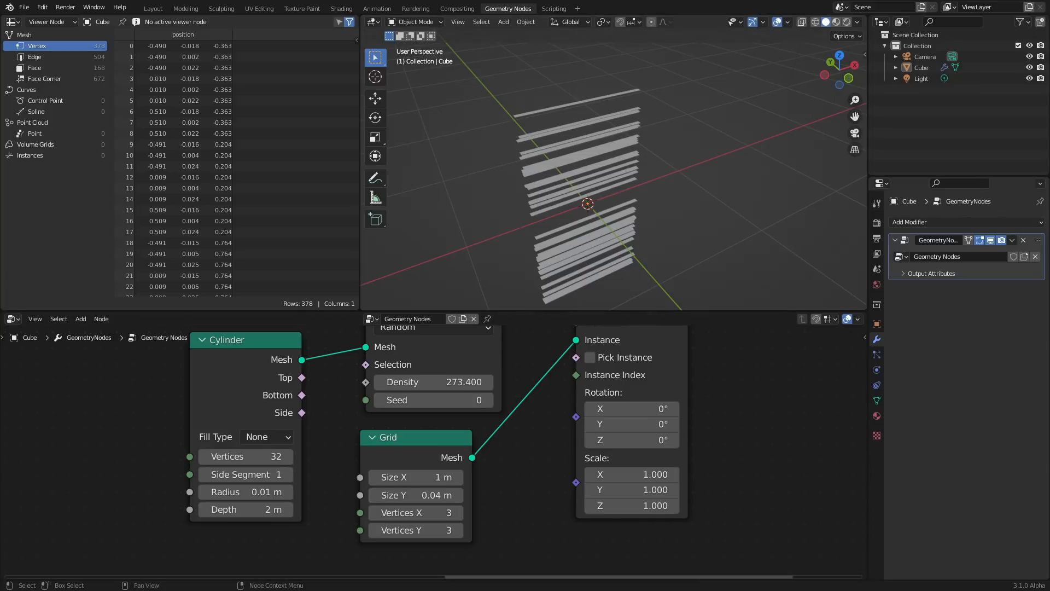
mouse_move(605, 444)
left_mouse_down()
mouse_move(639, 444)
mouse_move(606, 444)
left_mouse_up()
key("ctrl+z")
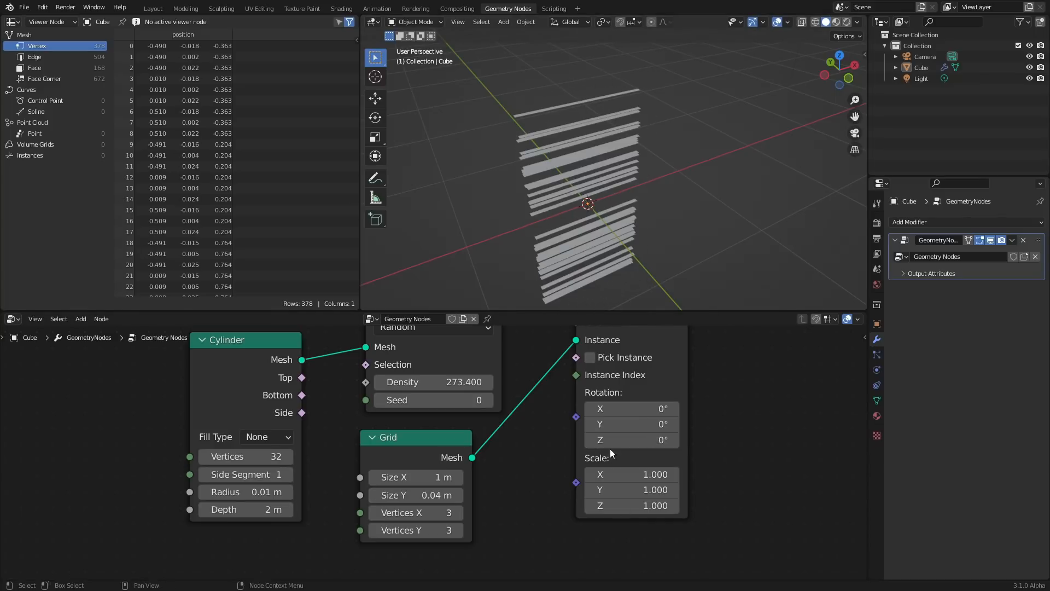
Rearrange the nodes and connect the Distribute Points on Faces Rotation output to the Instance on Points Rotation input
scroll(609, 449, "down", 7)
middle_click_drag(613, 447, 476, 487)
left_click_drag(658, 477, 386, 363)
key("g")
left_click(530, 368)
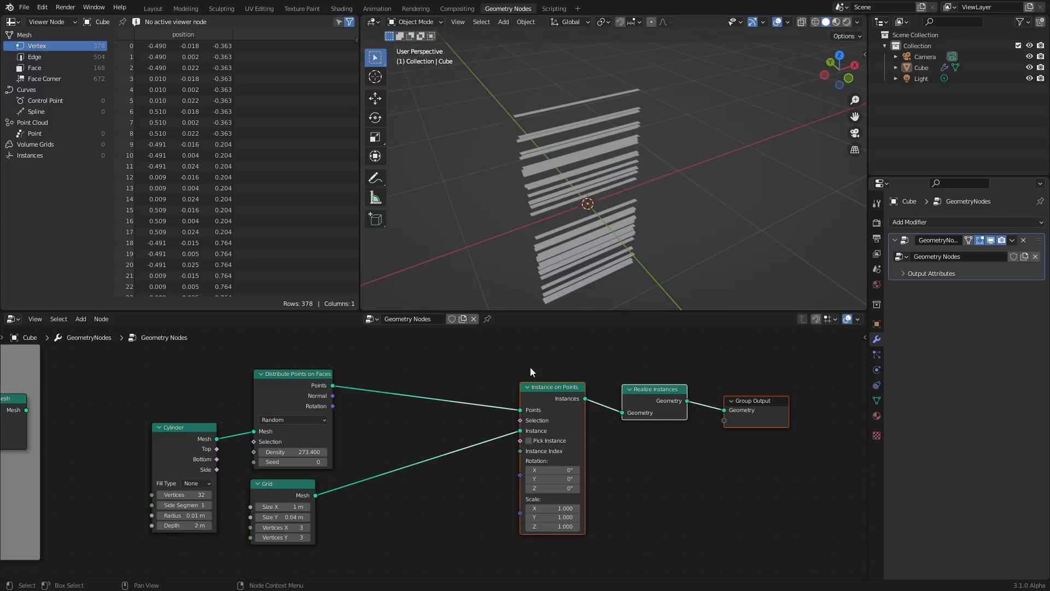
scroll(438, 377, "up", 5)
left_click_drag(284, 384, 380, 369)
left_click_drag(285, 354, 375, 345)
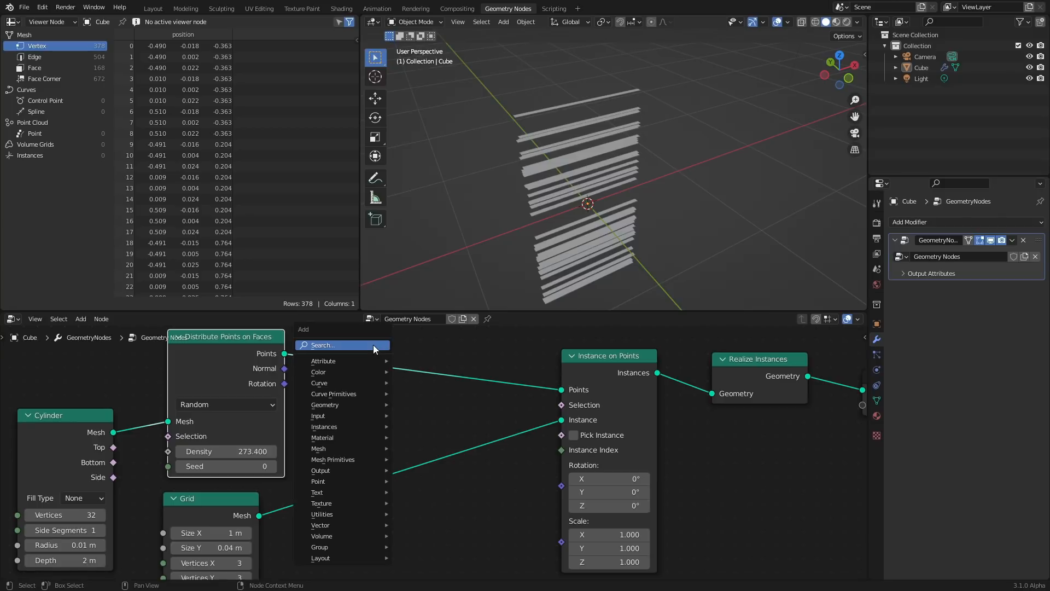
key("Escape")
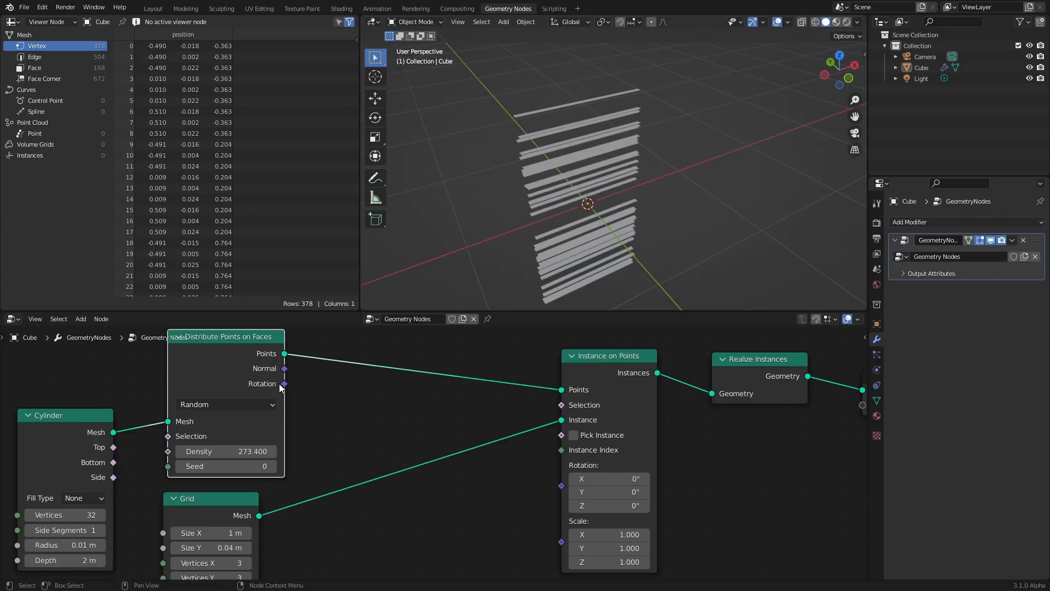
left_click_drag(285, 384, 562, 466)
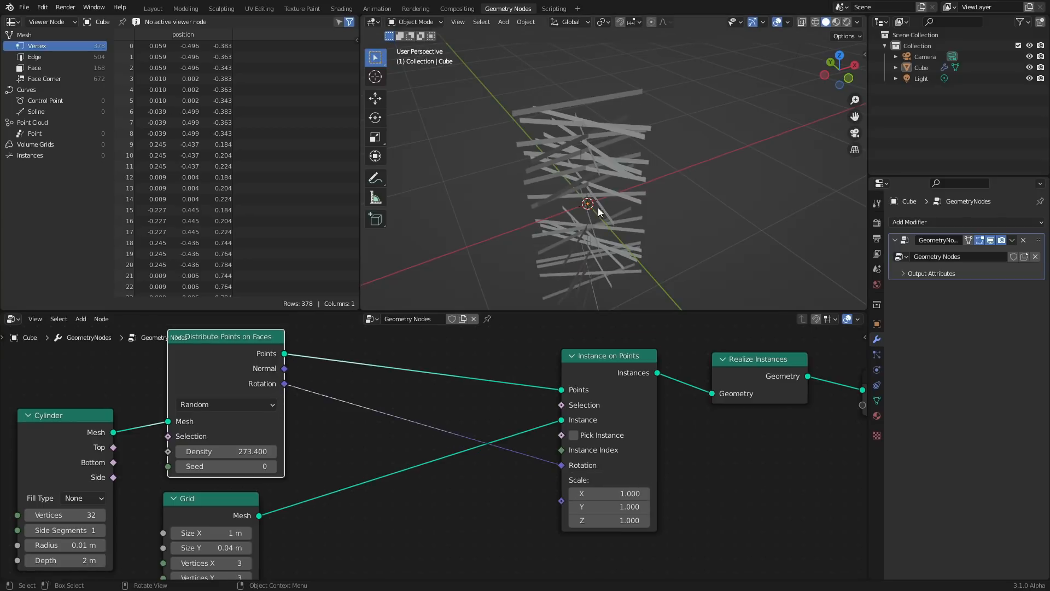
Insert an Align Euler to Vector node into the rotation link and set its axis to Z
scroll(599, 208, "up", 3)
middle_click_drag(575, 147, 599, 120)
key("shift+a")
left_click(384, 359)
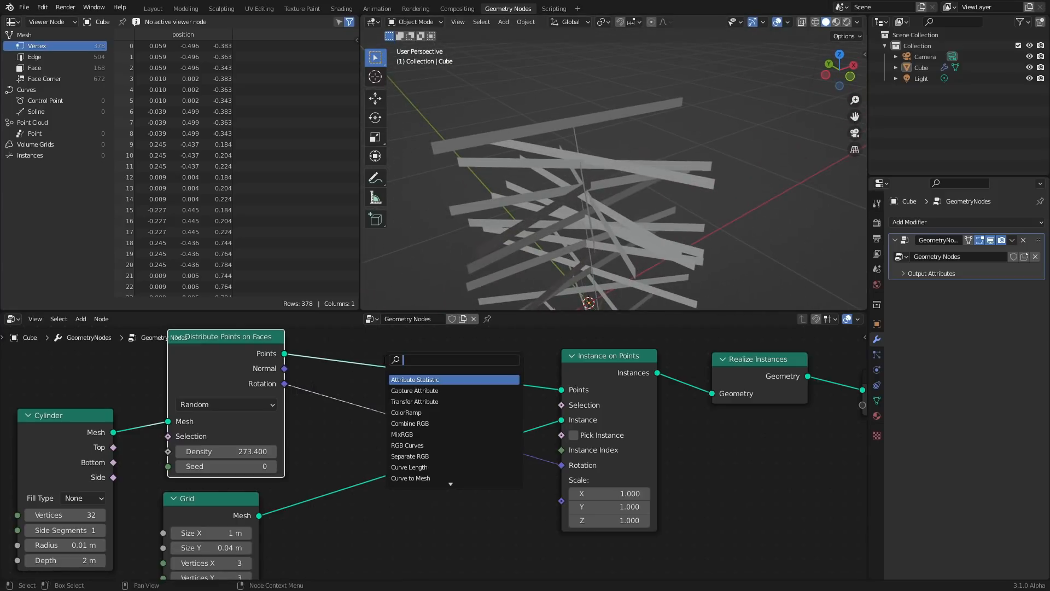
type("euler")
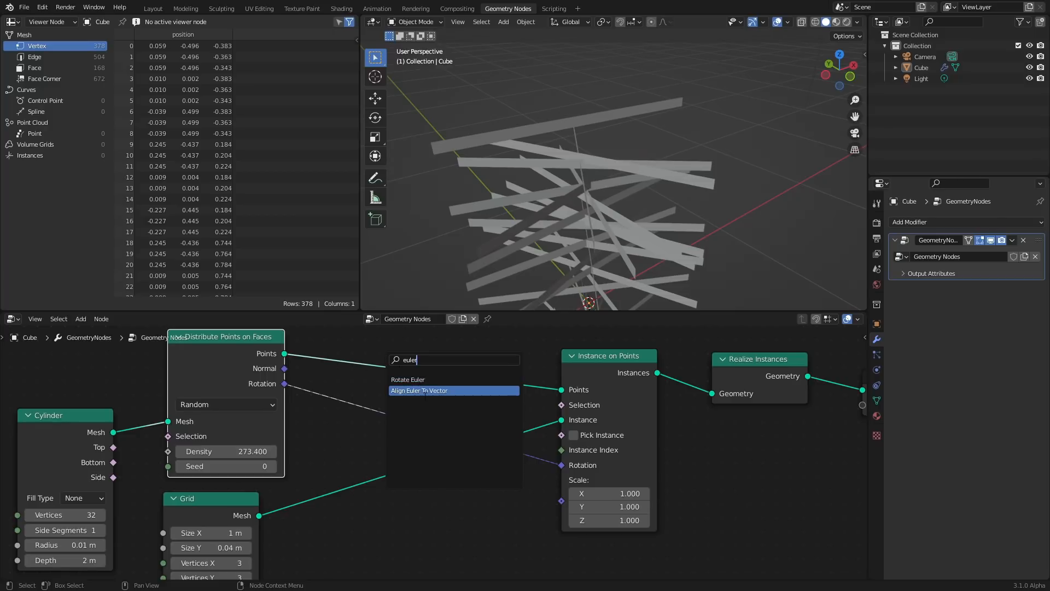
left_click(419, 390)
left_click(420, 436)
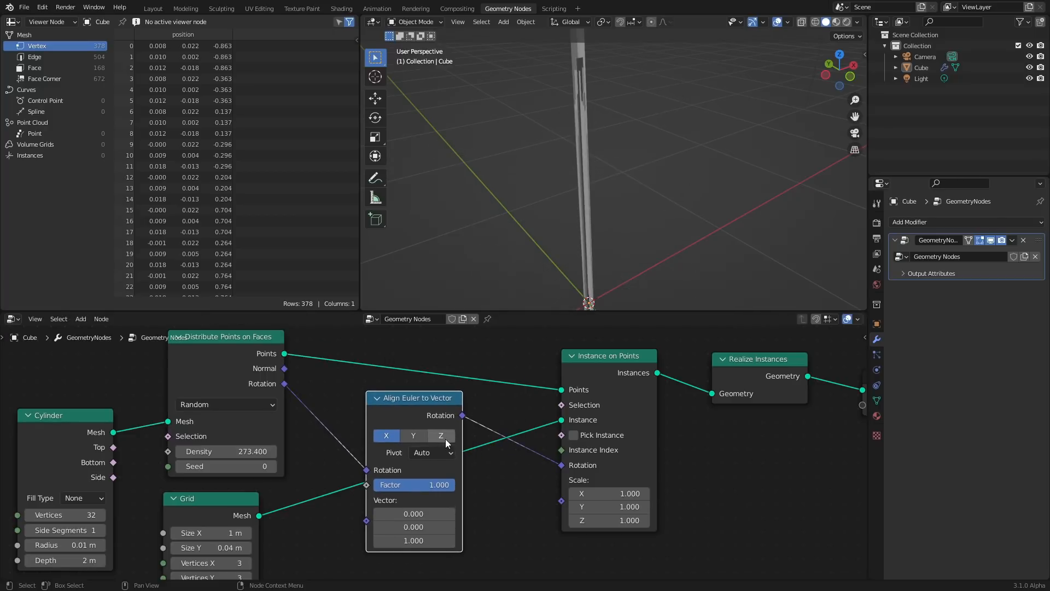
left_click(442, 436)
Toggle muting of the Align Euler to Vector node to compare the sprinkle orientation in the viewport
key("m")
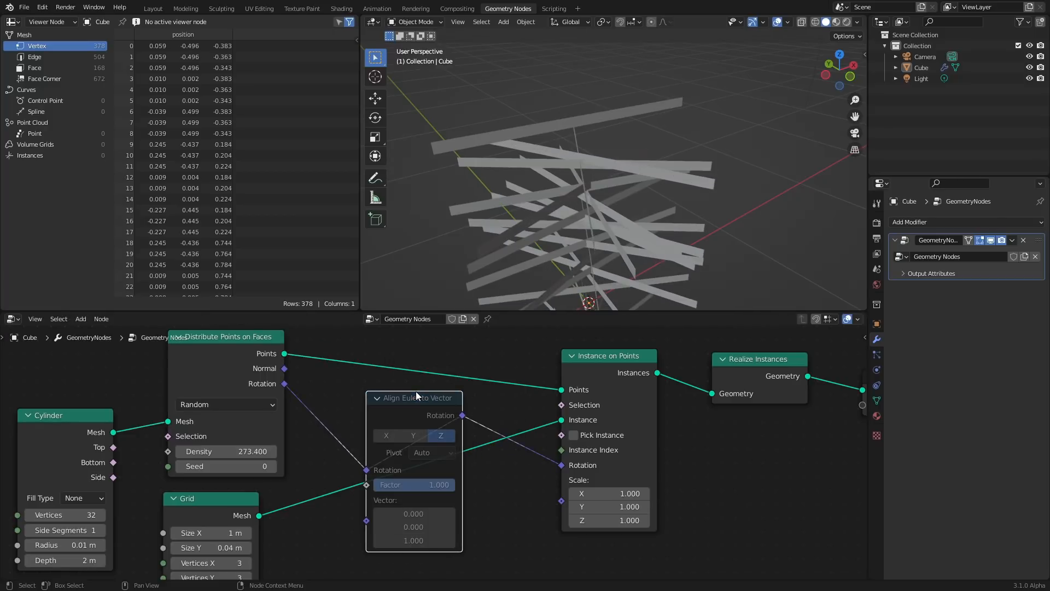
key("m")
key("m")
middle_click_drag(577, 100, 541, 113)
scroll(585, 119, "up", 4)
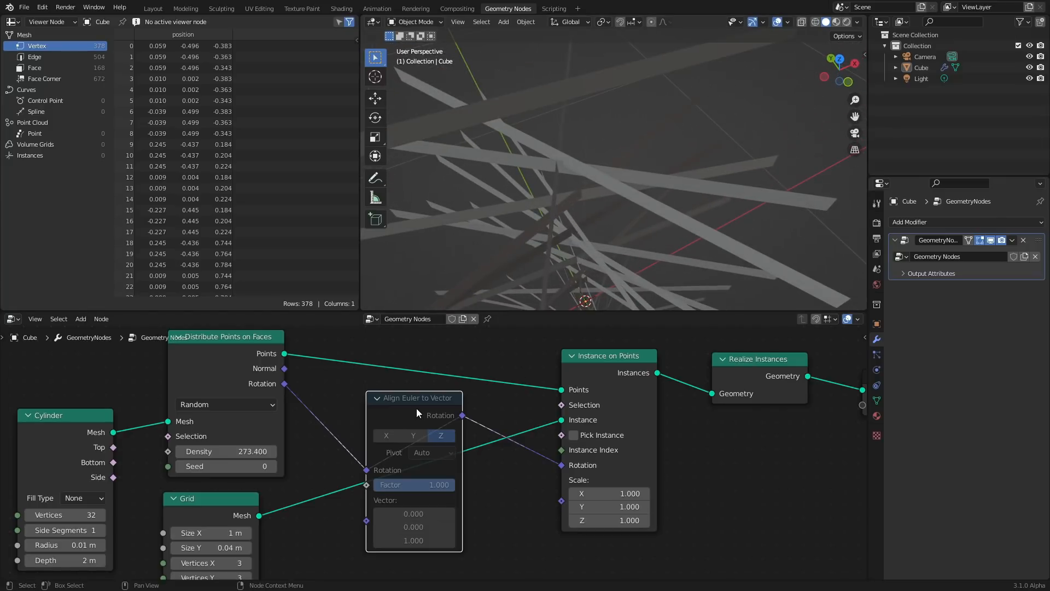
key("m")
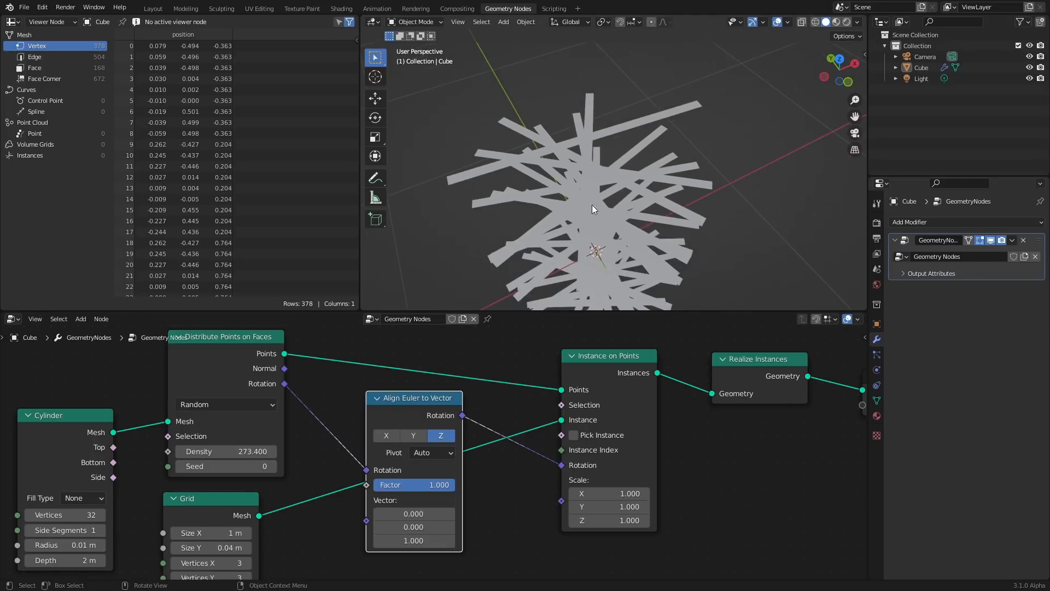
scroll(602, 158, "down", 3)
middle_click_drag(601, 162, 616, 113)
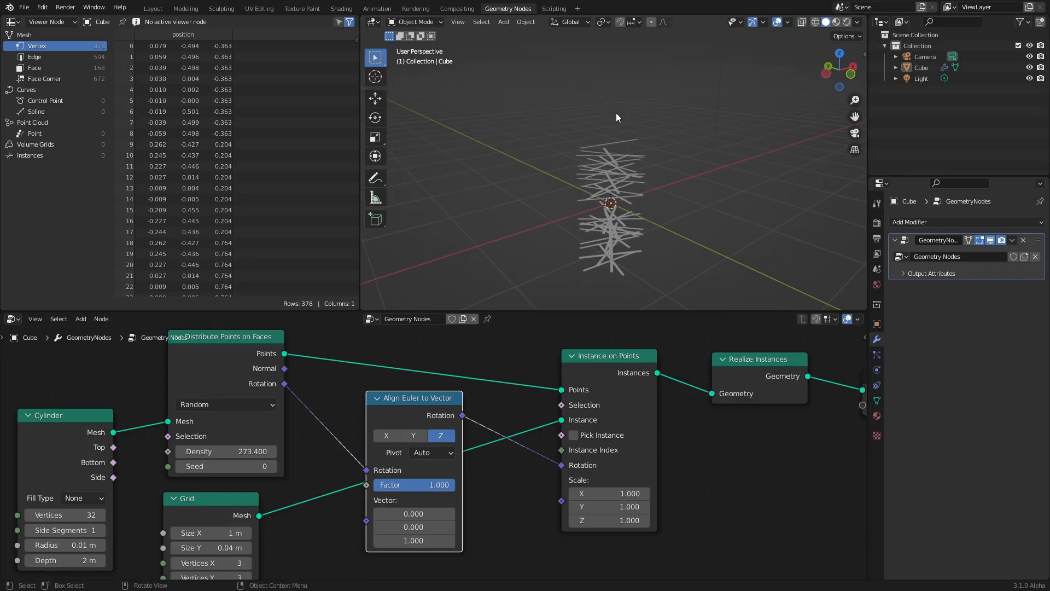
Set the Distribute Points on Faces density to 500
left_click_drag(224, 451, 377, 451)
left_click(208, 451)
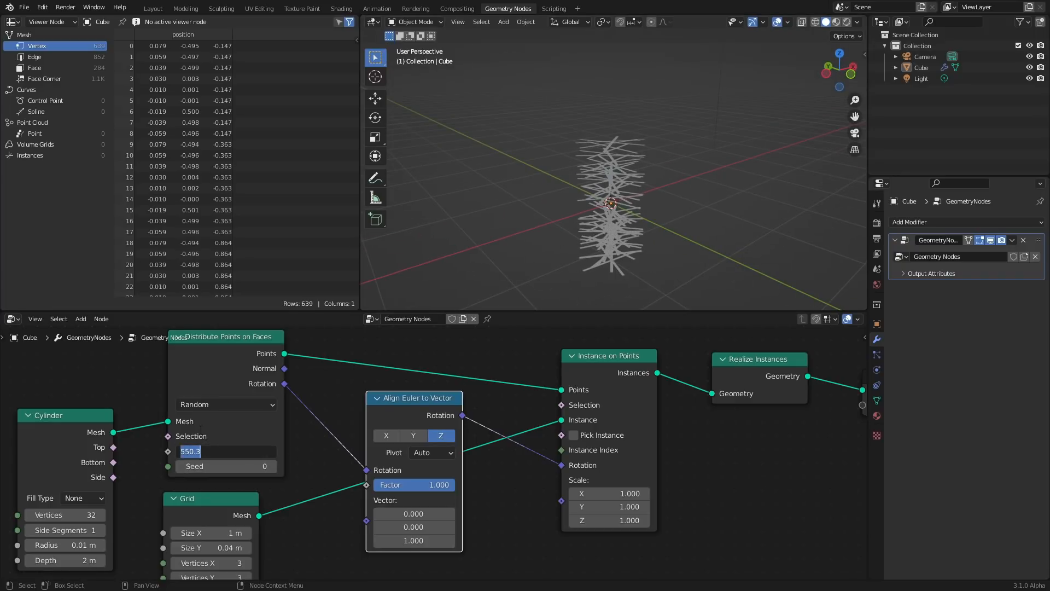
type("500")
key("Return")
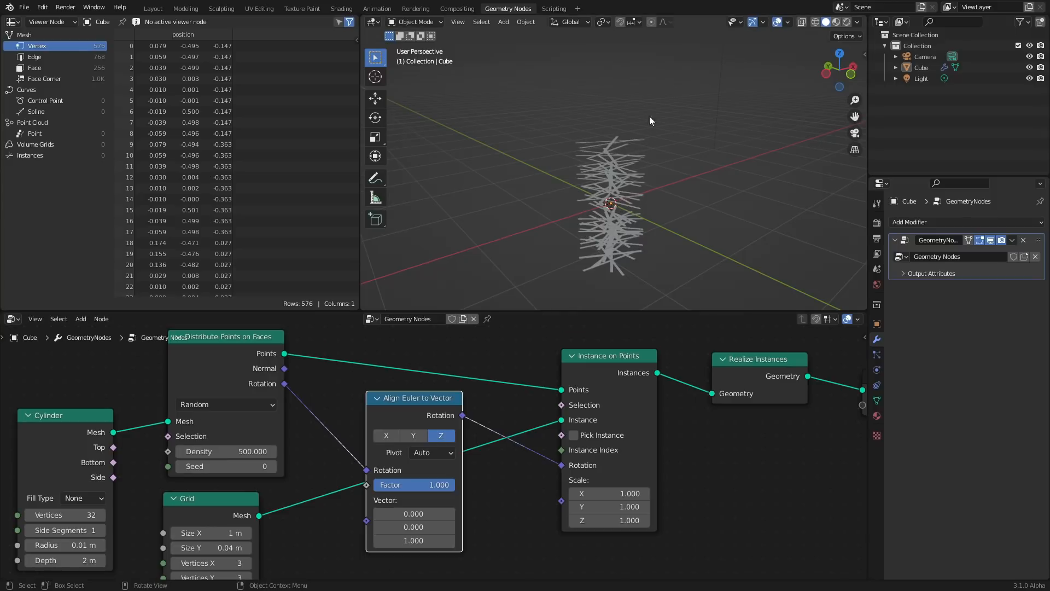
Insert a Vector Math Add node after Align Euler to Vector, offsetting the rotation by 0.66, 0.33, 1.13
middle_click_drag(648, 116, 635, 189)
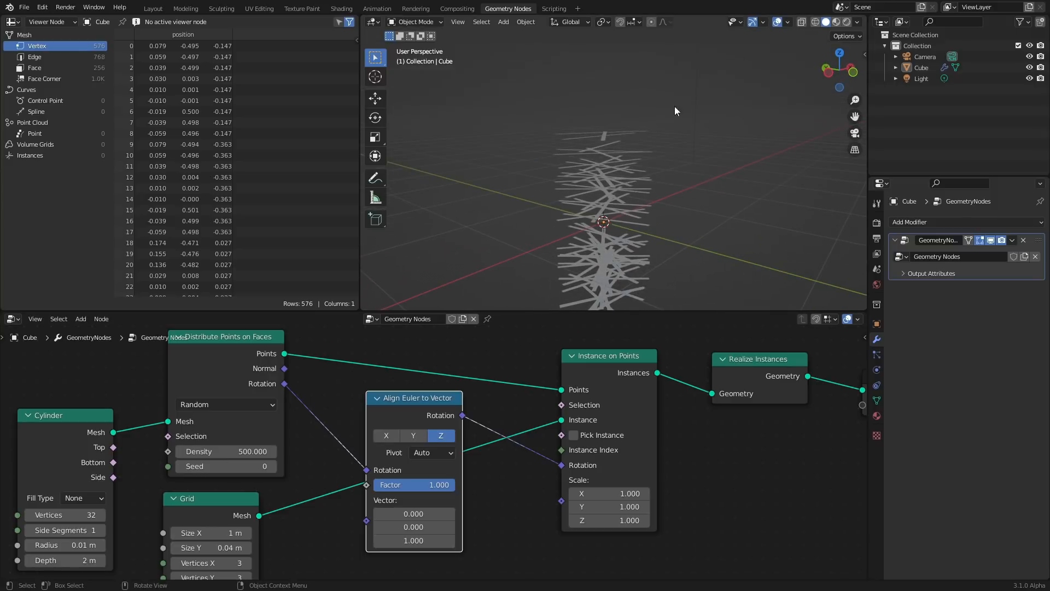
left_click_drag(406, 395, 372, 395)
key("shift+a")
left_click(409, 343)
type("vect")
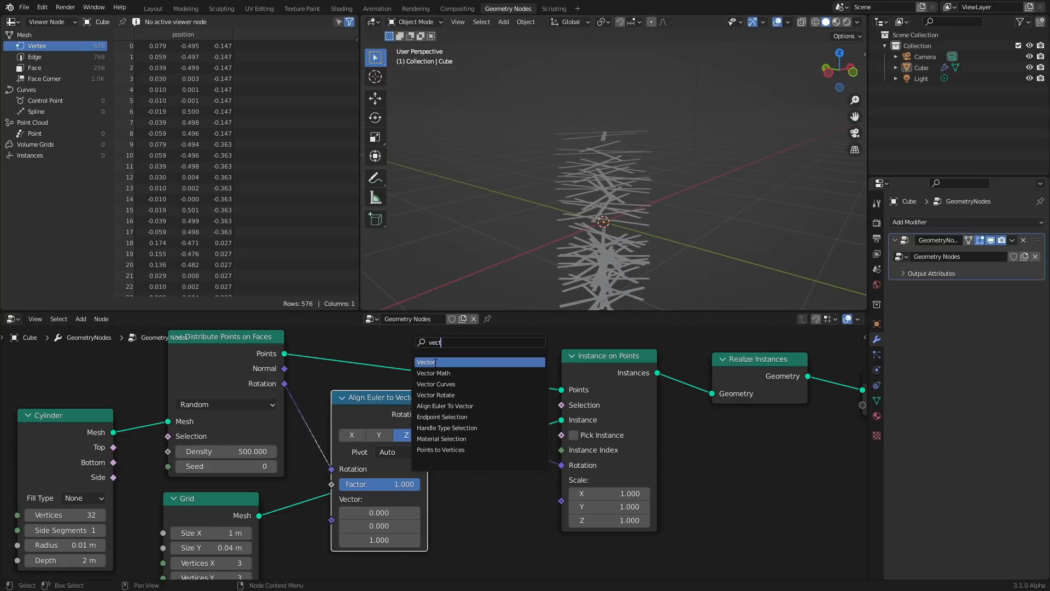
left_click(436, 373)
left_click(490, 440)
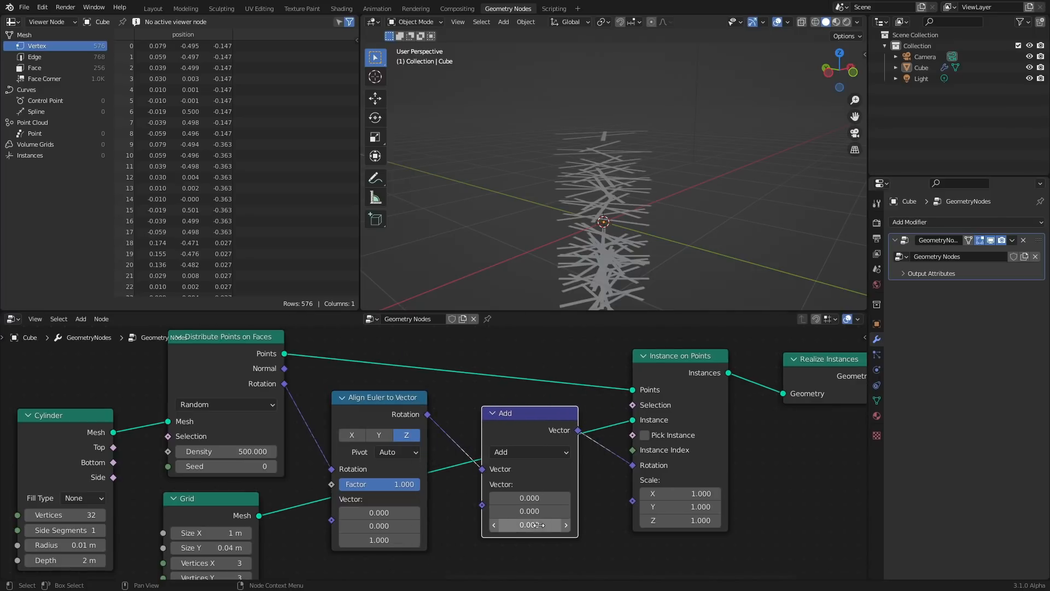
mouse_move(530, 525)
left_mouse_down()
mouse_move(547, 498)
mouse_move(529, 497)
mouse_move(539, 511)
left_mouse_up()
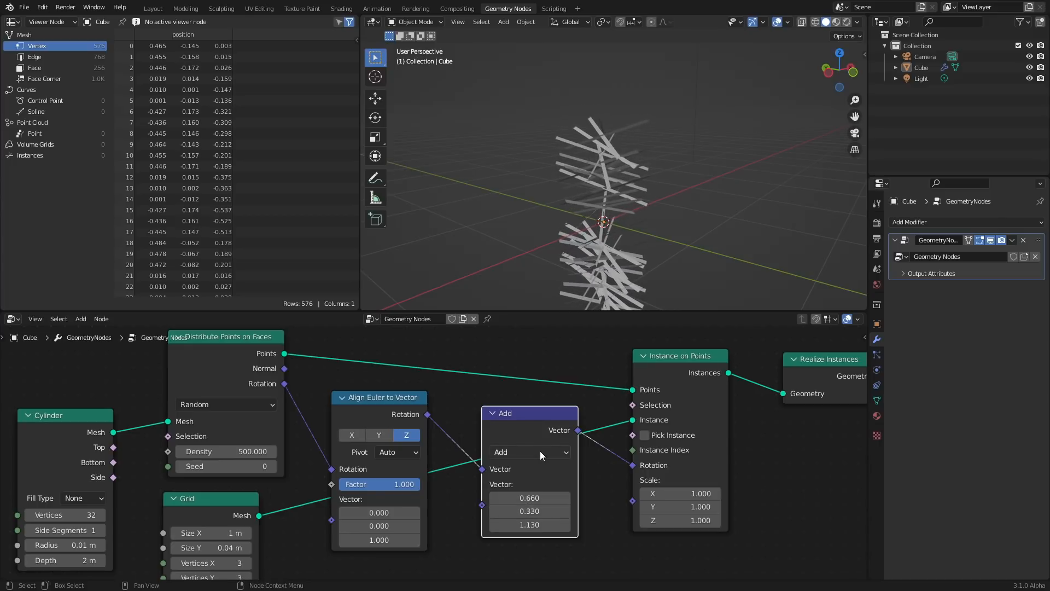
Add a Random Value node set to Vector and connect its value to the Add node's second vector input
scroll(558, 465, "down", 2)
key("shift+a")
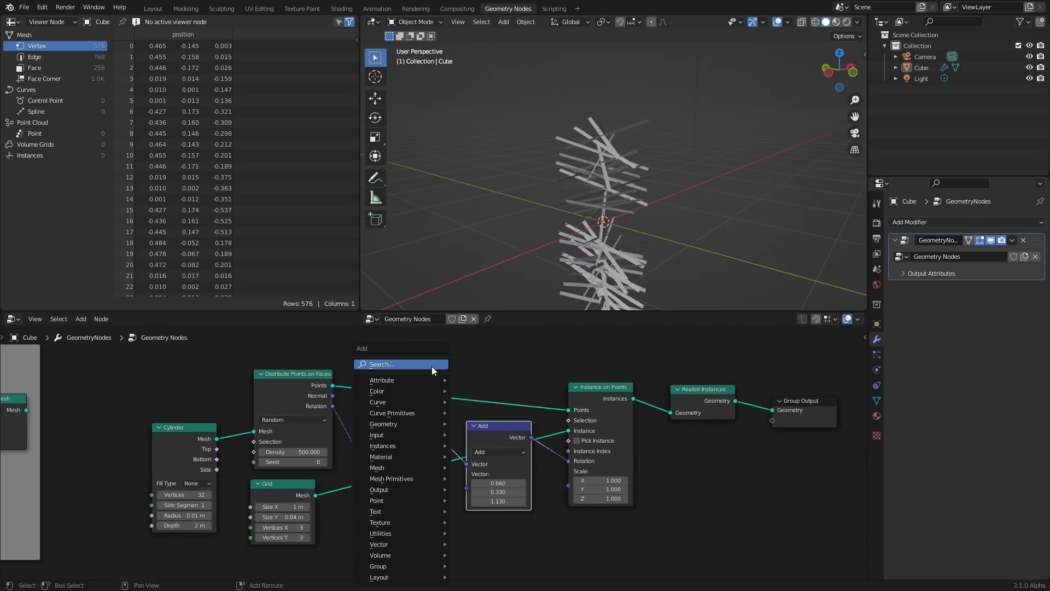
left_click(431, 366)
type("random")
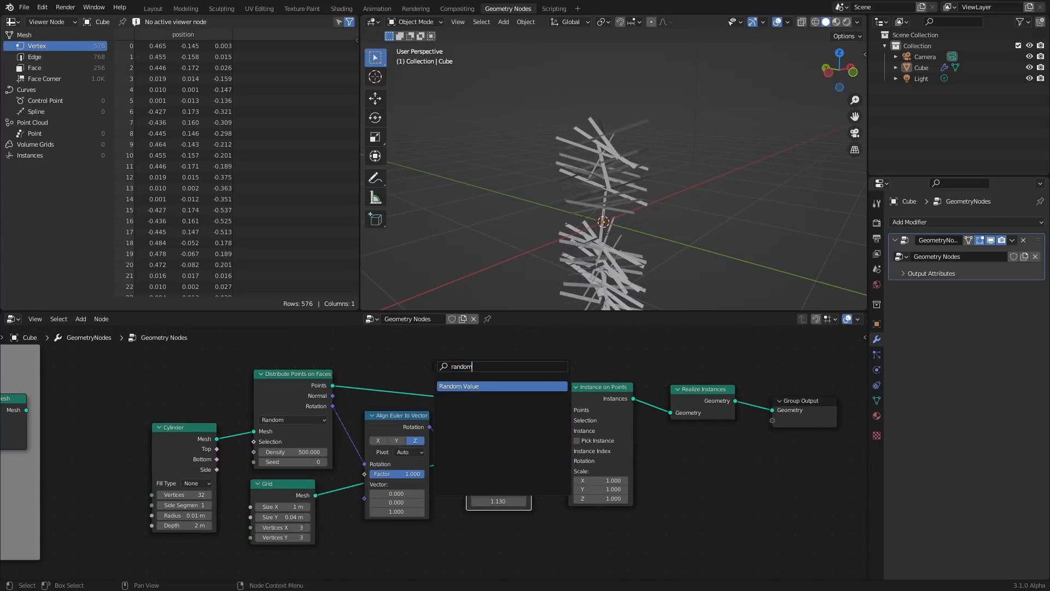
key("Return")
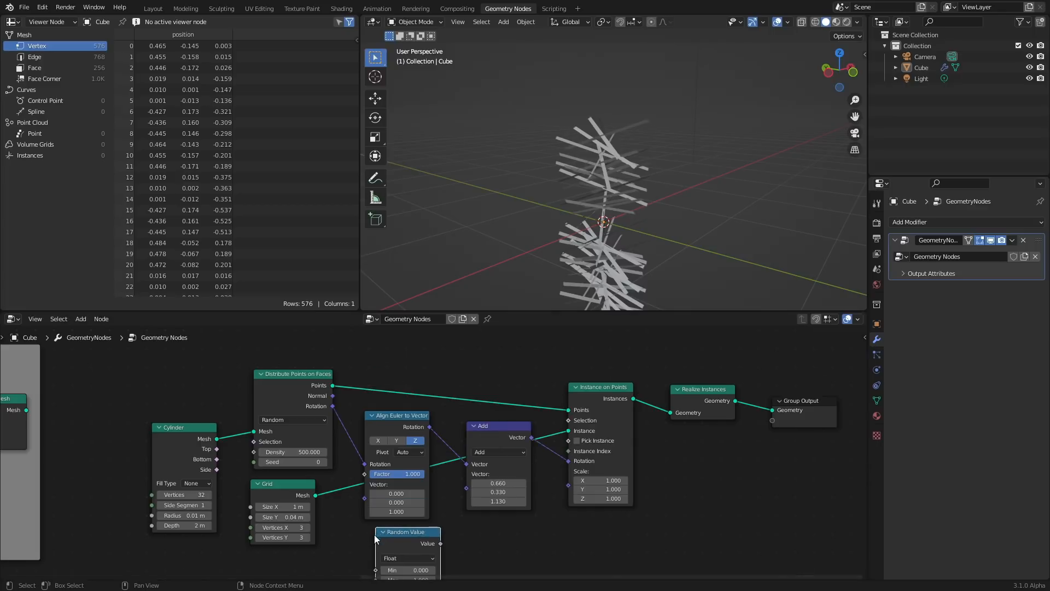
left_click(377, 534)
scroll(396, 498, "up", 2)
left_click(399, 516)
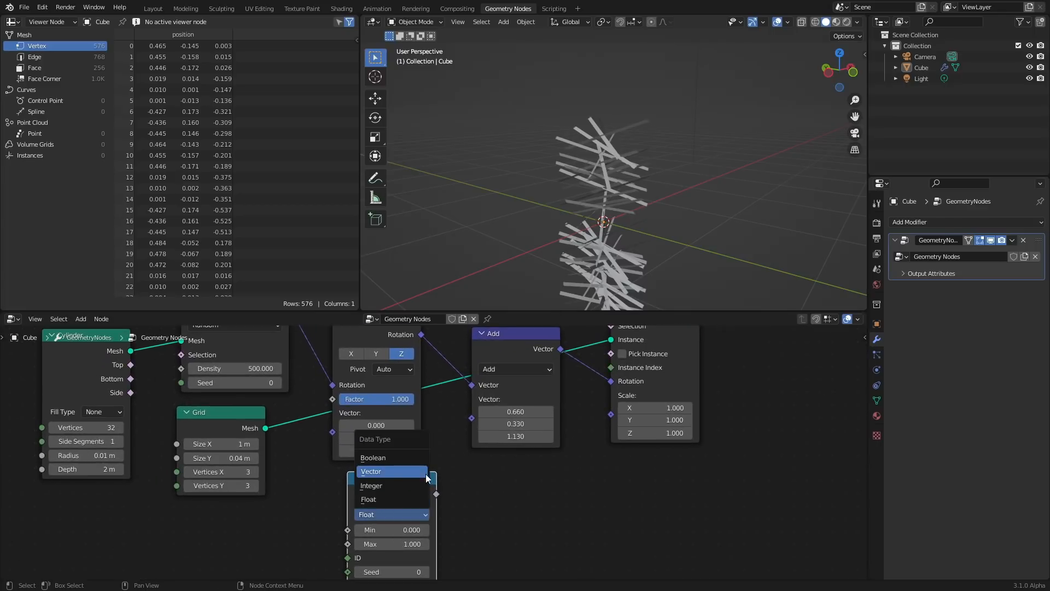
left_click(397, 477)
left_click_drag(436, 494, 471, 418)
middle_click_drag(435, 435, 461, 384)
scroll(619, 205, "down", 2)
scroll(435, 457, "down", 4)
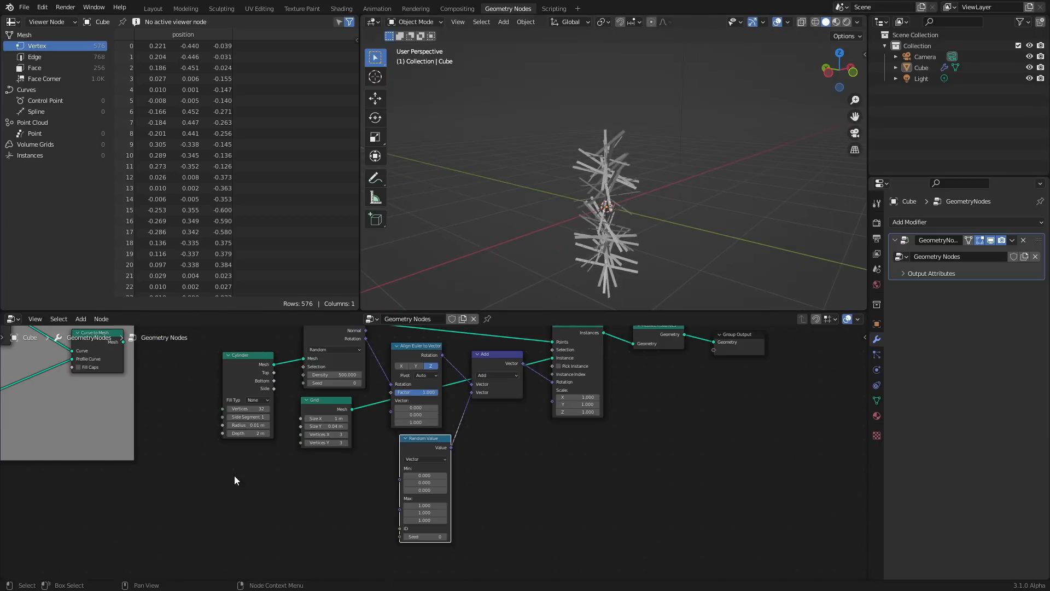
Connect the red input node on the left to the Random Value node's Seed input
middle_click_drag(230, 469, 438, 512)
scroll(450, 460, "down", 4)
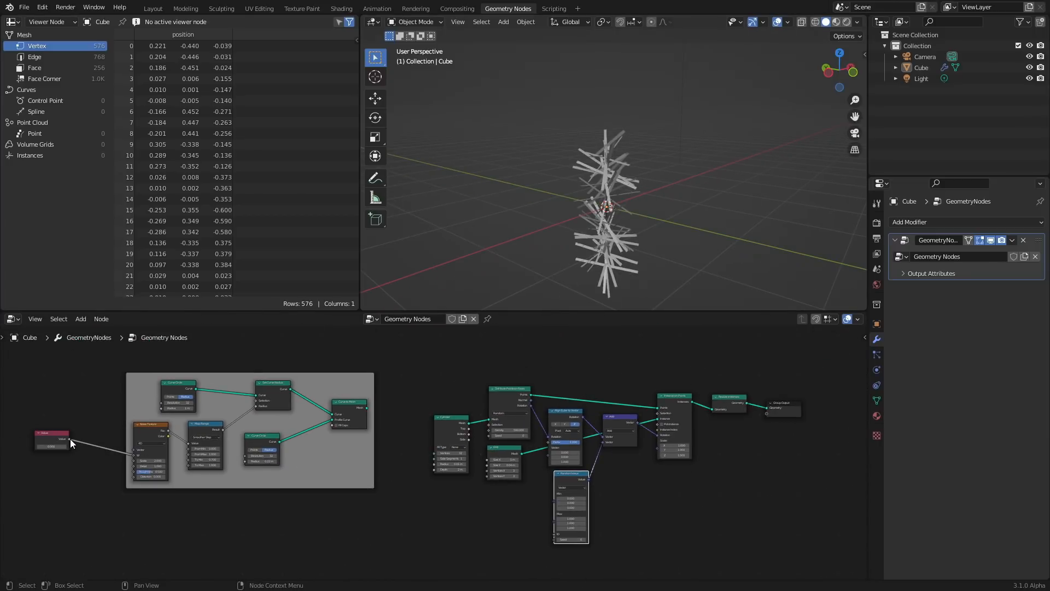
left_click_drag(70, 439, 93, 385)
left_click_drag(140, 460, 554, 536)
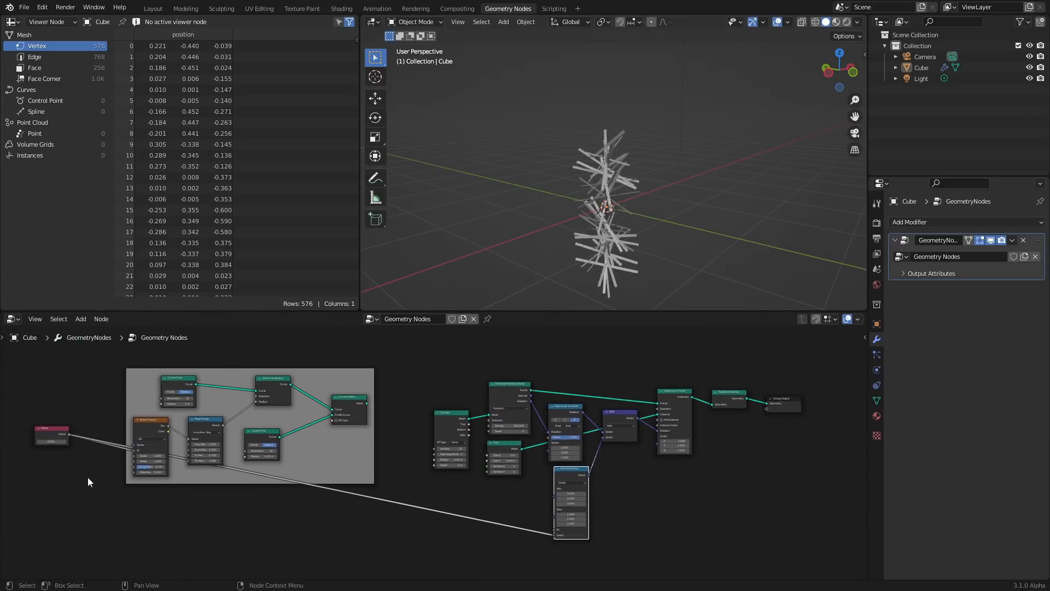
left_click_drag(50, 441, 48, 440)
key("ctrl+z")
scroll(664, 188, "up", 5)
middle_click_drag(562, 243, 621, 162, "shift")
scroll(582, 171, "down", 4)
scroll(543, 513, "up", 3)
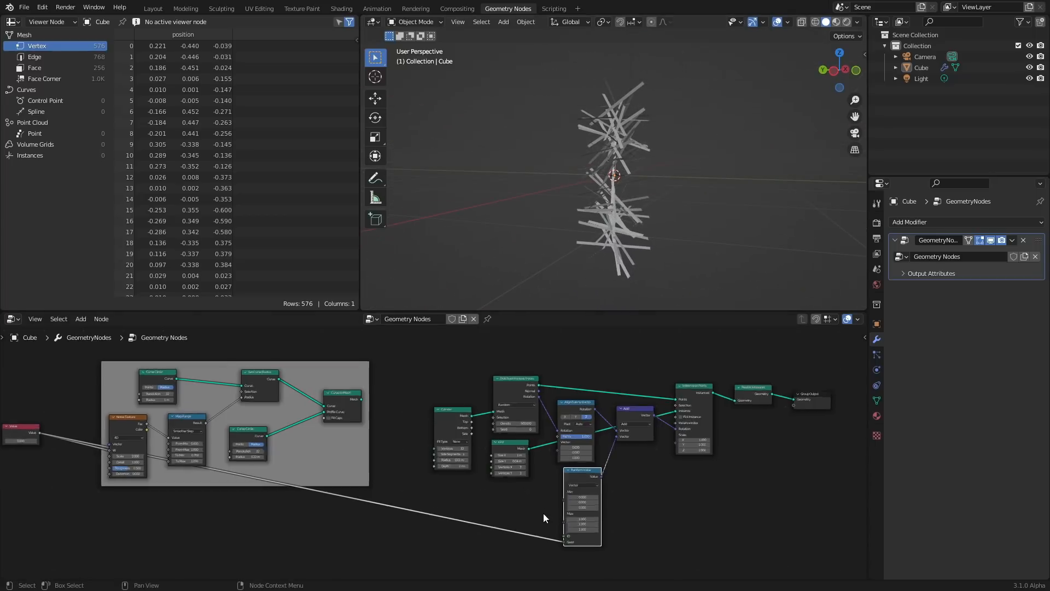
key("Home")
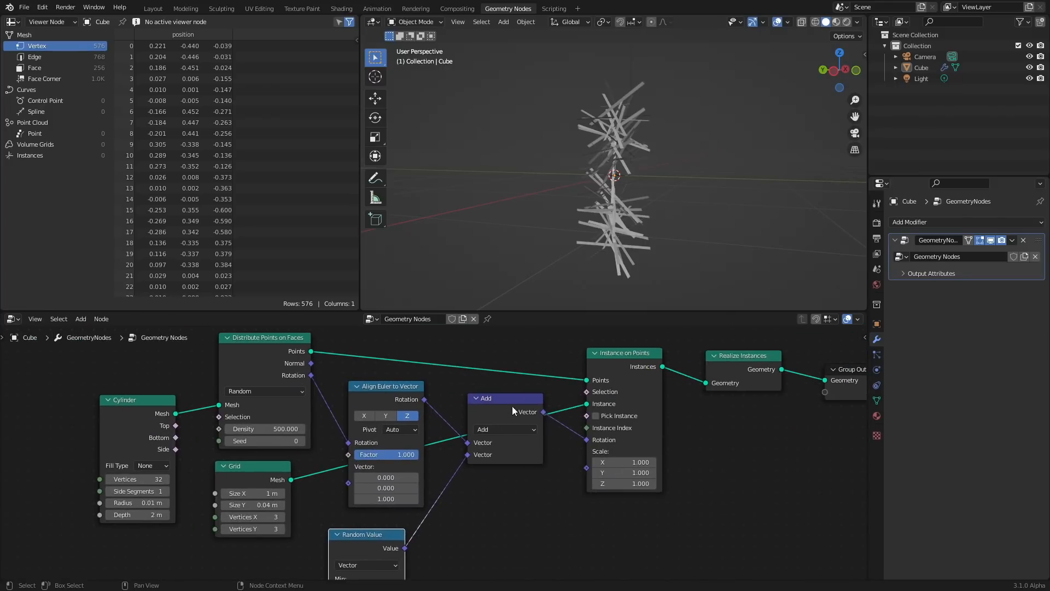
key("shift+d")
left_click(487, 501)
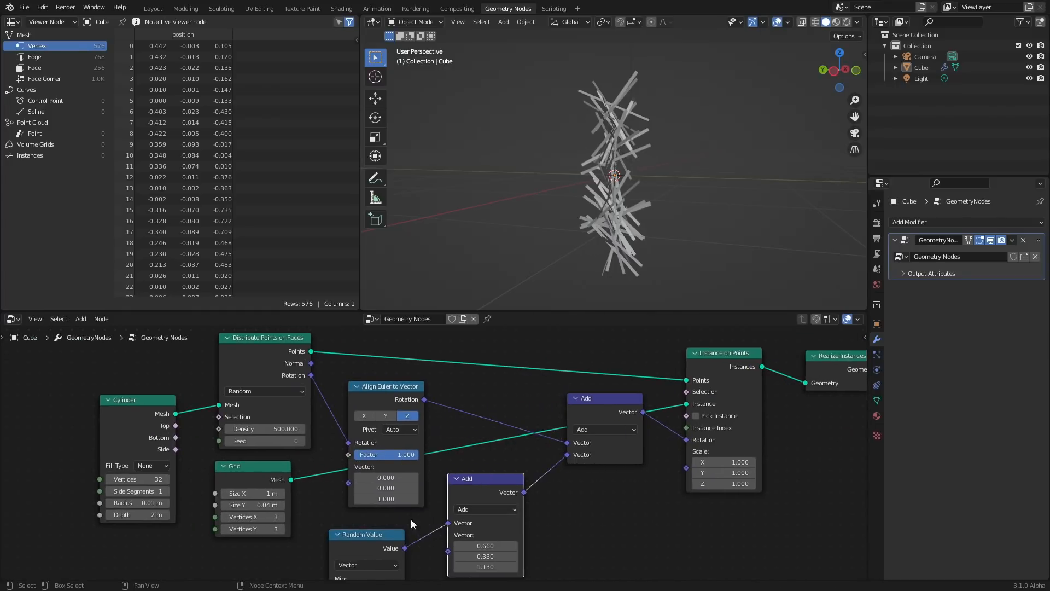
scroll(411, 519, "down", 4, "shift")
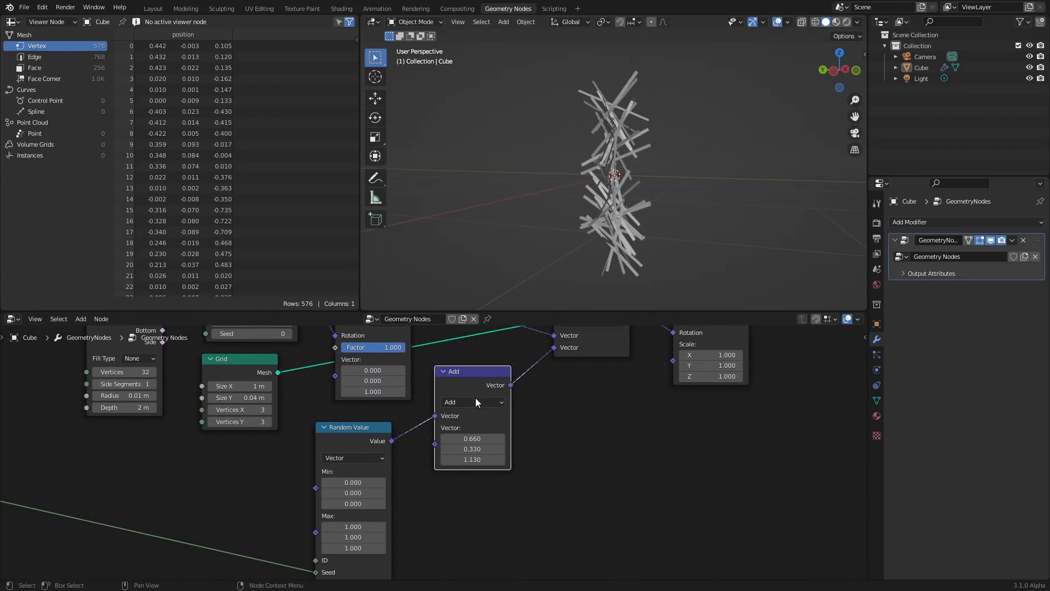
key("ctrl+x")
Set the Random Value node's maximum vector to 0.52 on all three axes
middle_click_drag(477, 370, 493, 331)
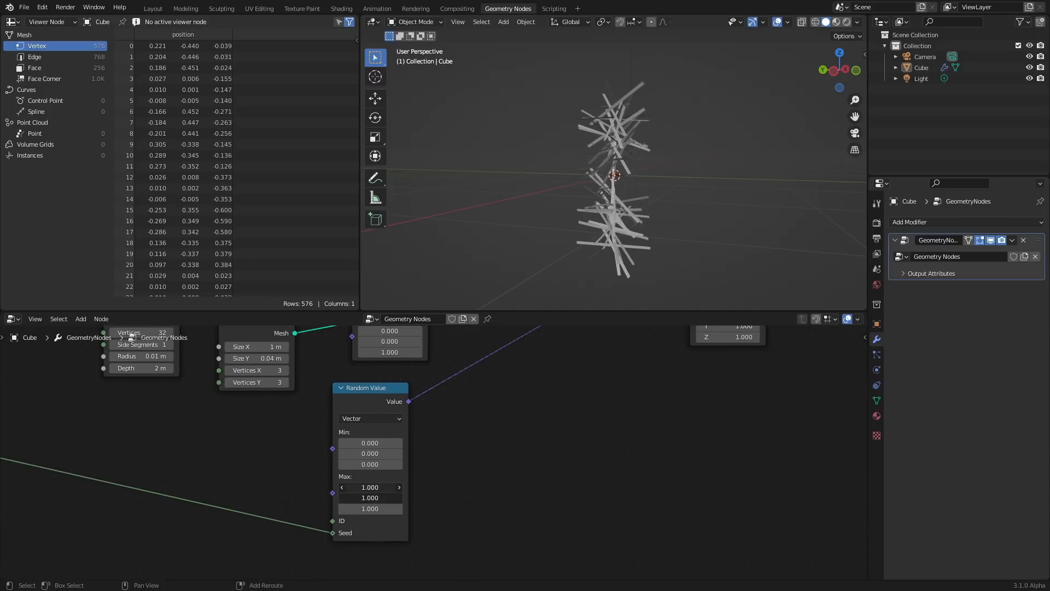
left_click_drag(370, 508, 342, 508)
Try scaling the sprinkle instances to 0.61 and undo the change
middle_click_drag(598, 182, 542, 235)
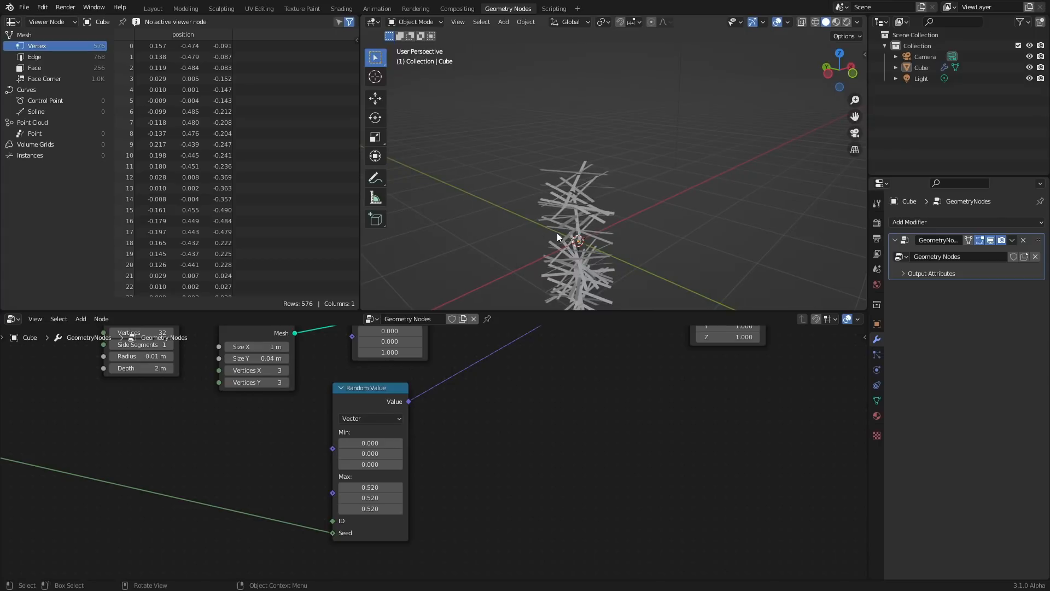
scroll(556, 254, "down", 2)
middle_click_drag(621, 402, 537, 518)
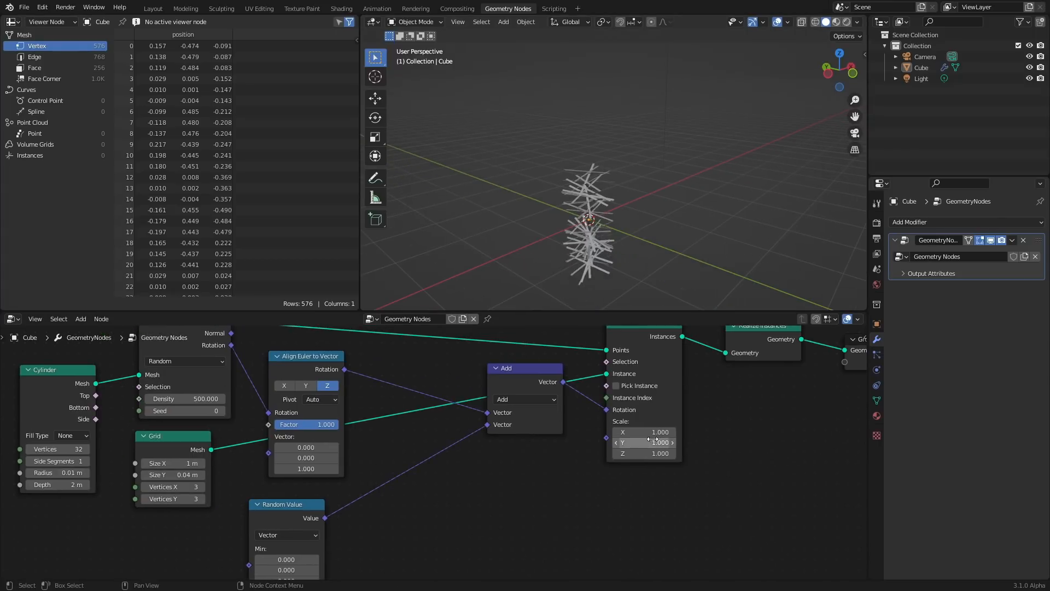
mouse_move(655, 432)
left_mouse_down()
mouse_move(654, 453)
mouse_move(634, 453)
mouse_move(655, 429)
left_mouse_up()
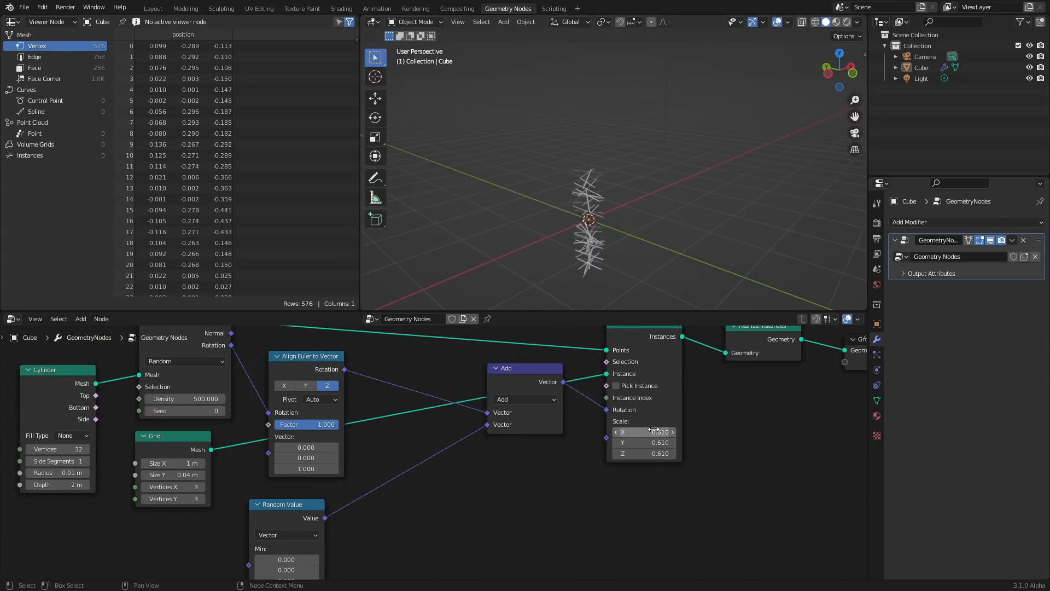
key("ctrl+z")
Join all the sprinkle nodes into a frame
scroll(651, 398, "down", 11)
left_click_drag(584, 543, 268, 377)
key("ctrl+j")
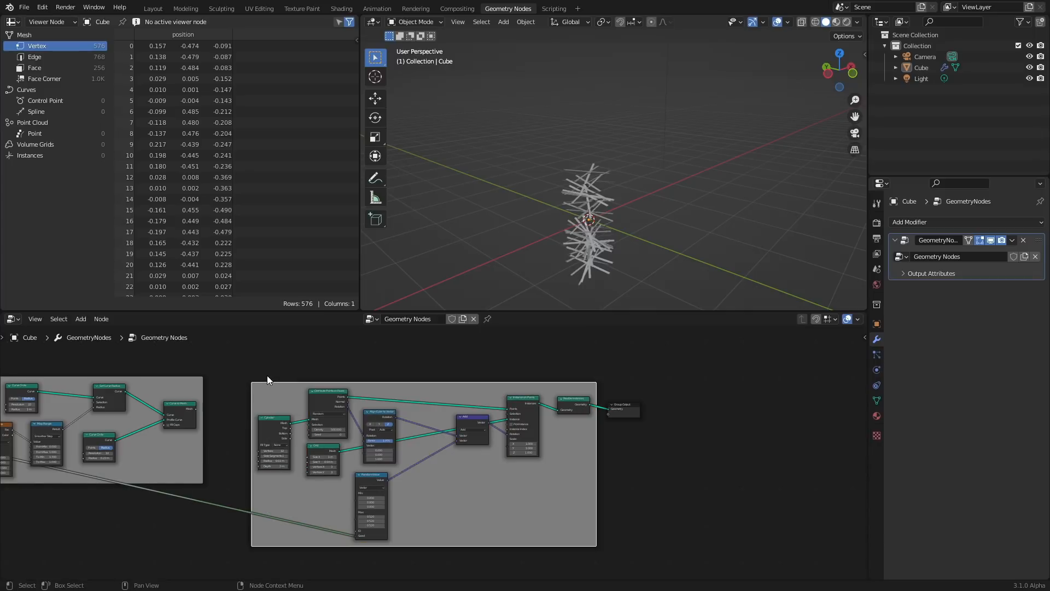
Move the Group Output node further right, past the sprinkle frame
middle_click_drag(185, 375, 423, 396)
left_click(300, 405)
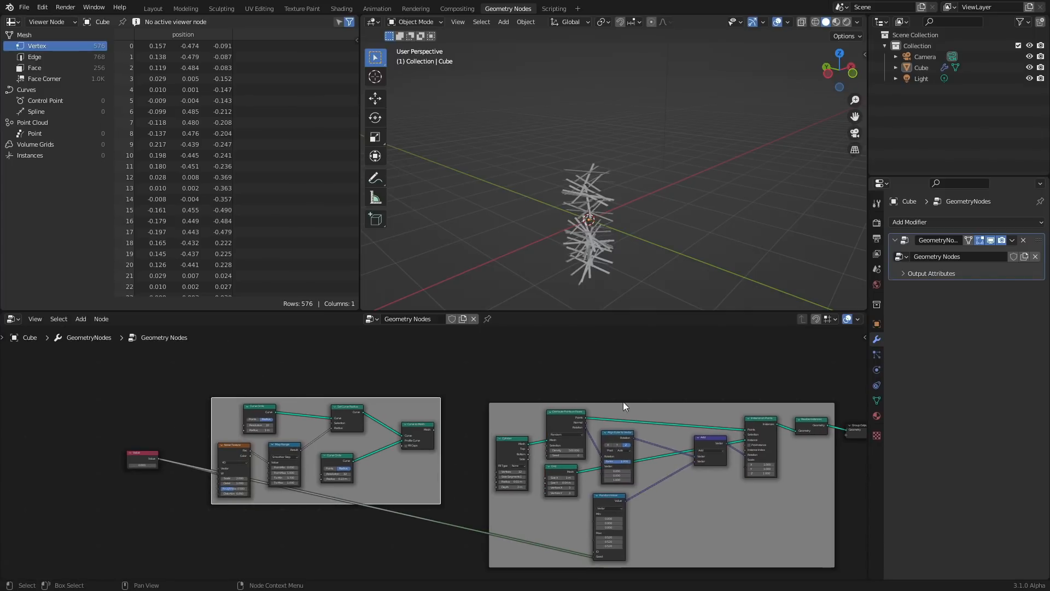
middle_click_drag(581, 380, 336, 396)
left_click_drag(680, 500, 616, 427)
key("g")
left_click(668, 429)
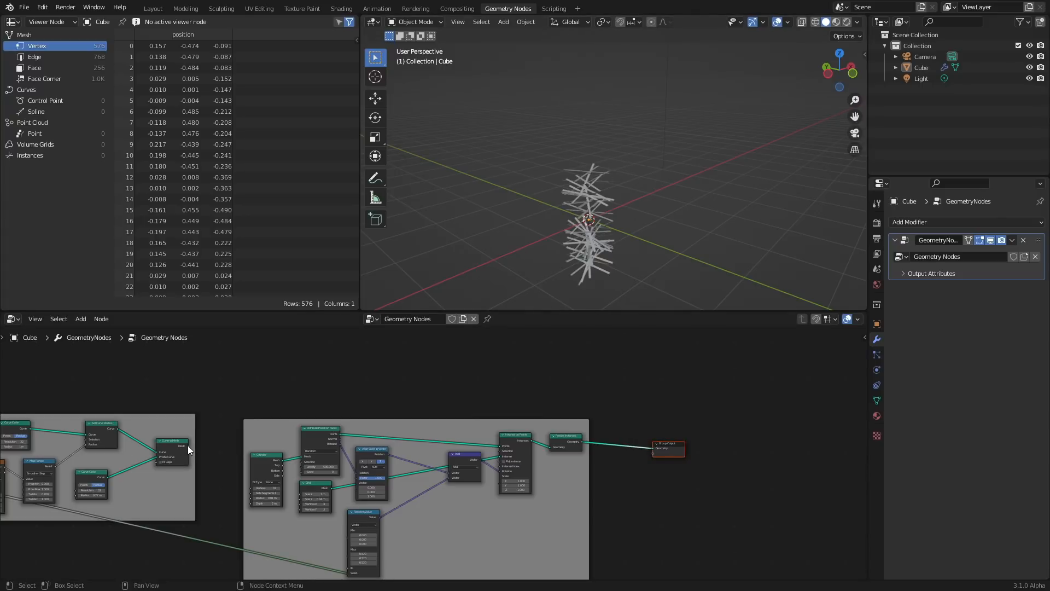
Temporarily link the donut's Curve to Mesh output to the Group Output, then undo it
left_click_drag(188, 445, 657, 449)
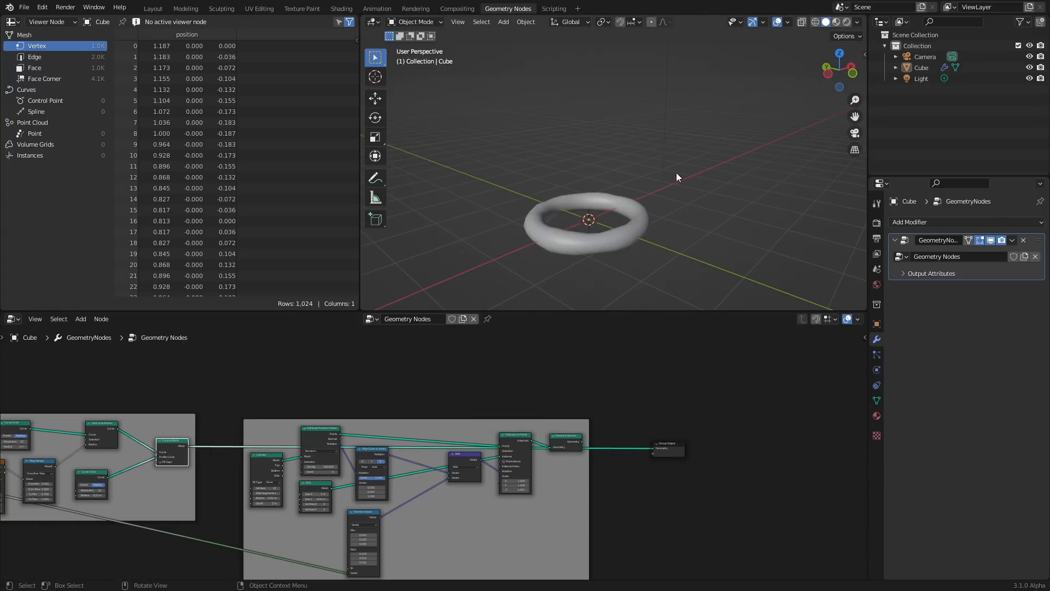
key("ctrl+z")
Save the file and add a new Distribute Points on Faces node above the donut nodes
key("ctrl+s")
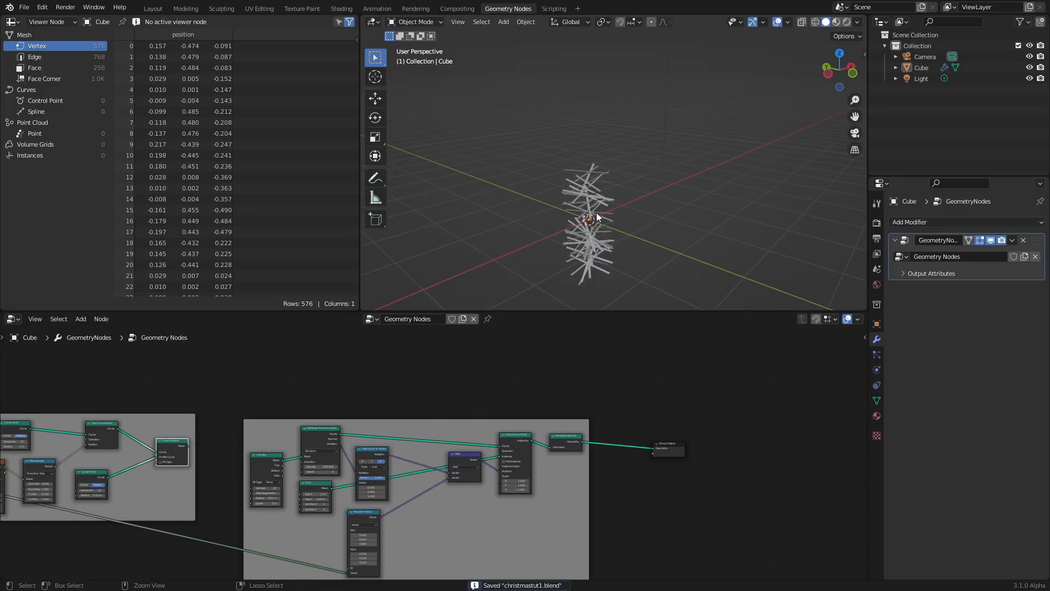
scroll(486, 413, "up", 2)
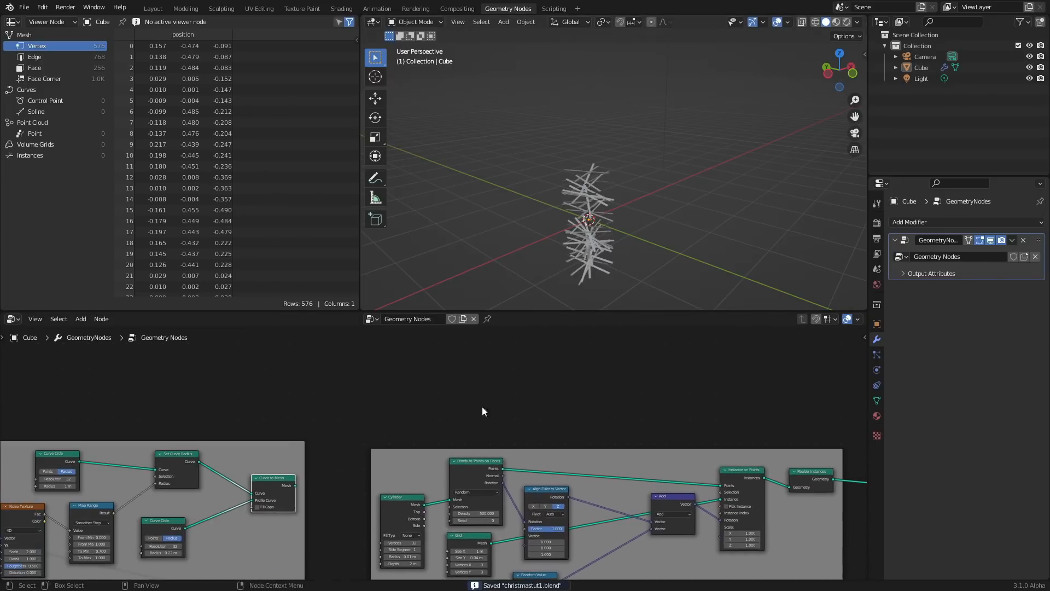
key("shift+a")
mouse_move(403, 390)
left_click(382, 364)
type("distr")
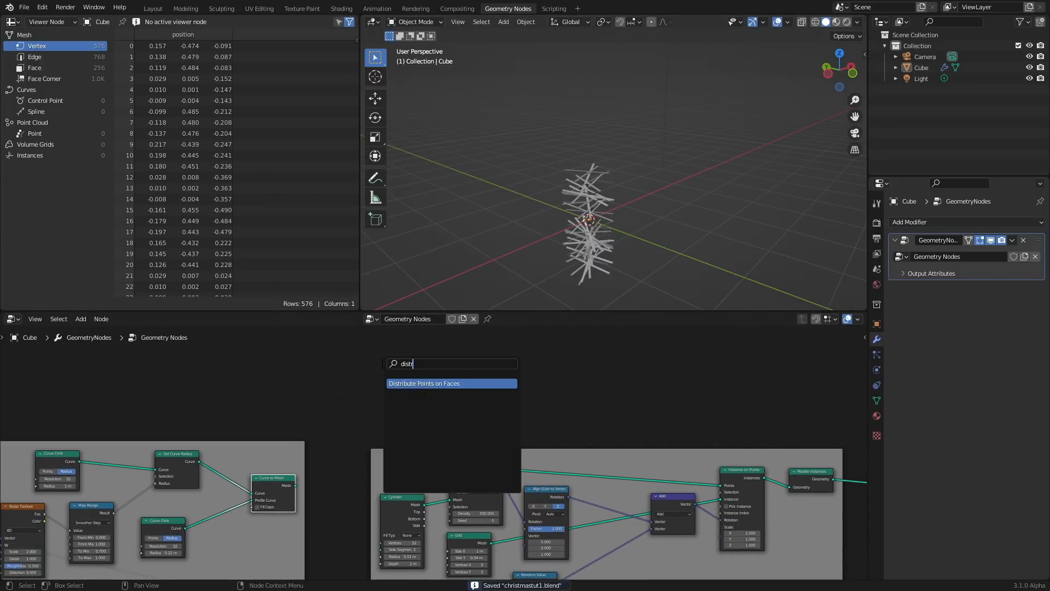
key("Return")
left_click(382, 364)
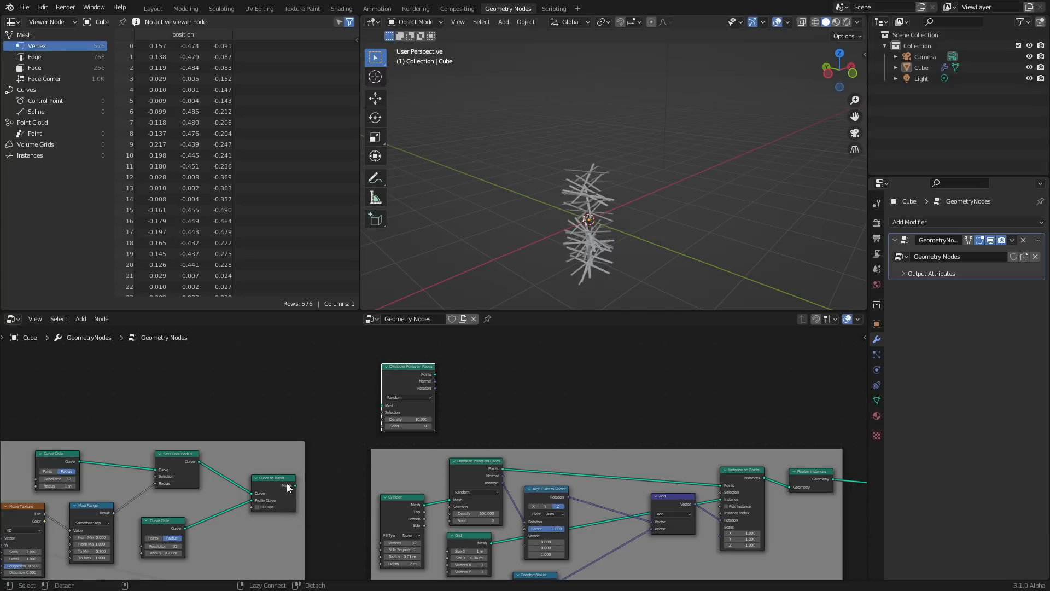
Feed the donut mesh into the new Distribute Points on Faces node and send its points to the Group Output
left_click_drag(294, 485, 373, 407)
middle_click_drag(440, 396, 246, 408)
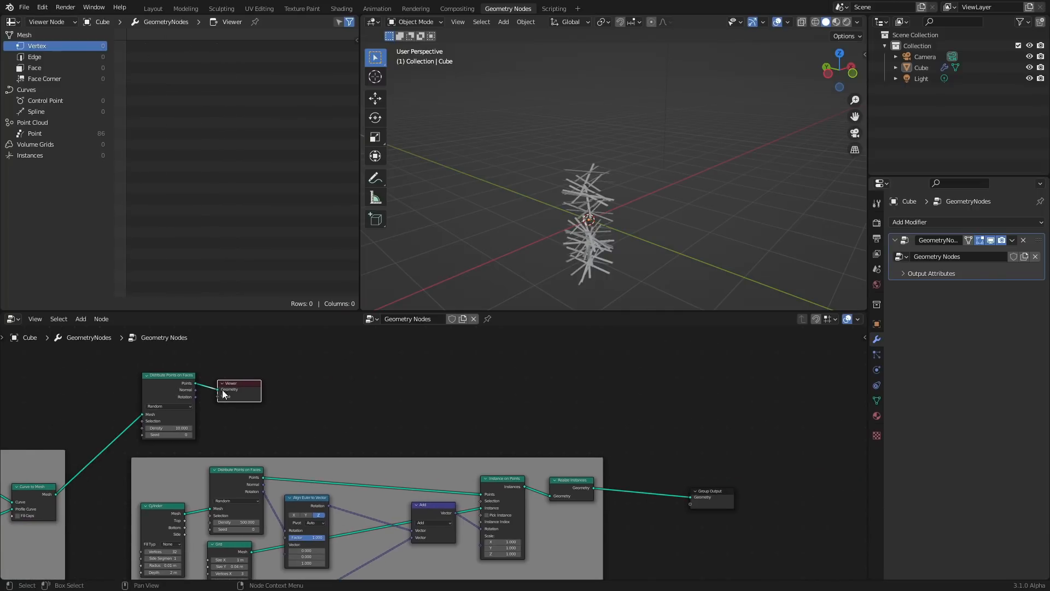
key("x")
left_click_drag(195, 383, 723, 464)
Set the new Distribute Points on Faces density to 58.2
middle_click_drag(616, 187, 590, 234)
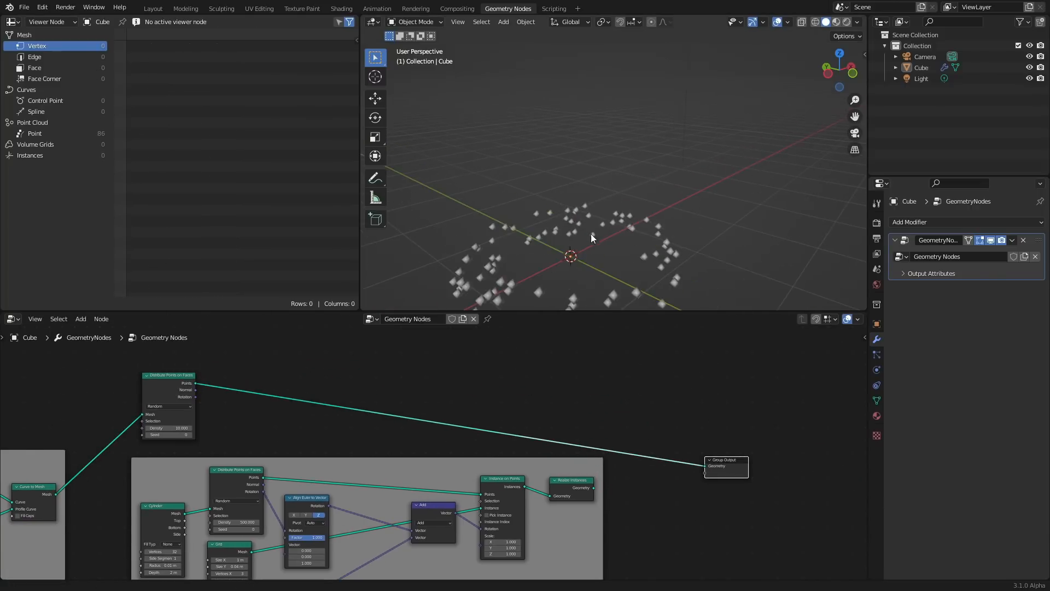
scroll(591, 234, "up", 2)
left_click_drag(174, 430, 218, 417)
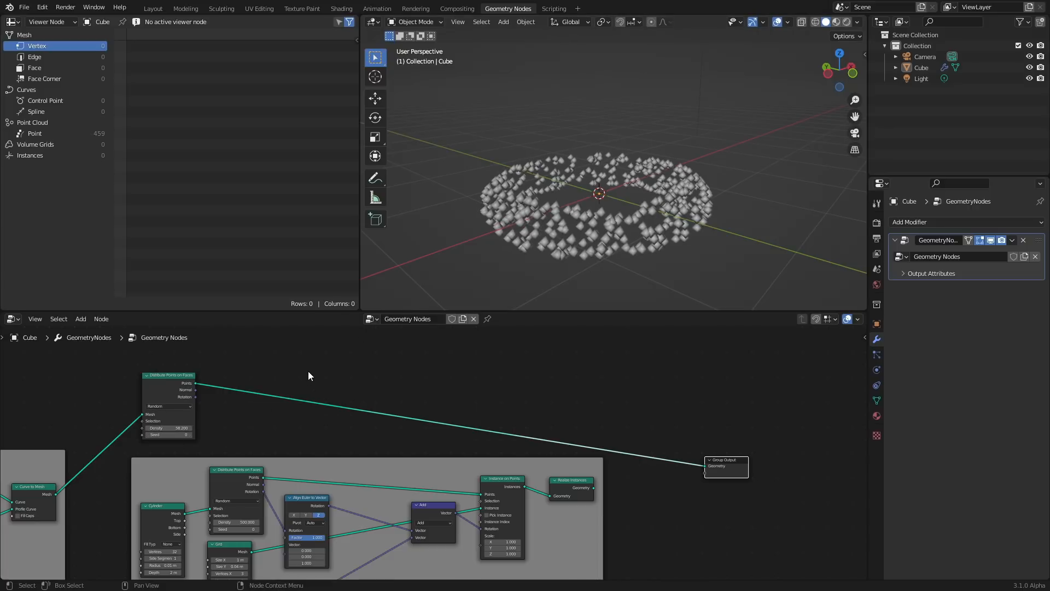
Insert an Instance on Points node on the donut points, use the realized sprinkle geometry as its instance, and save
key("shift+a")
type("instance")
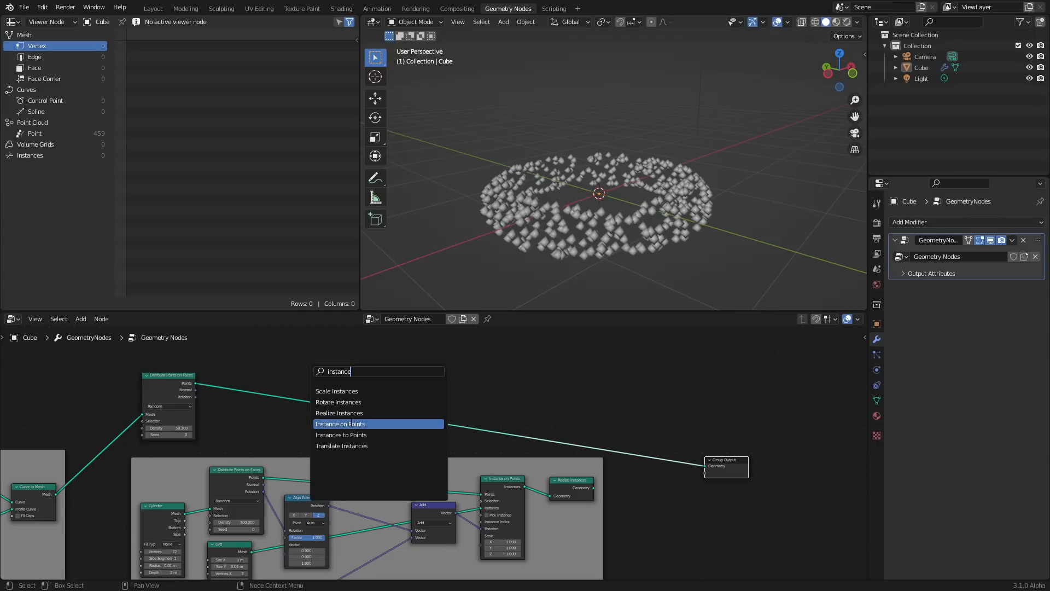
left_click(350, 424)
left_click(383, 345)
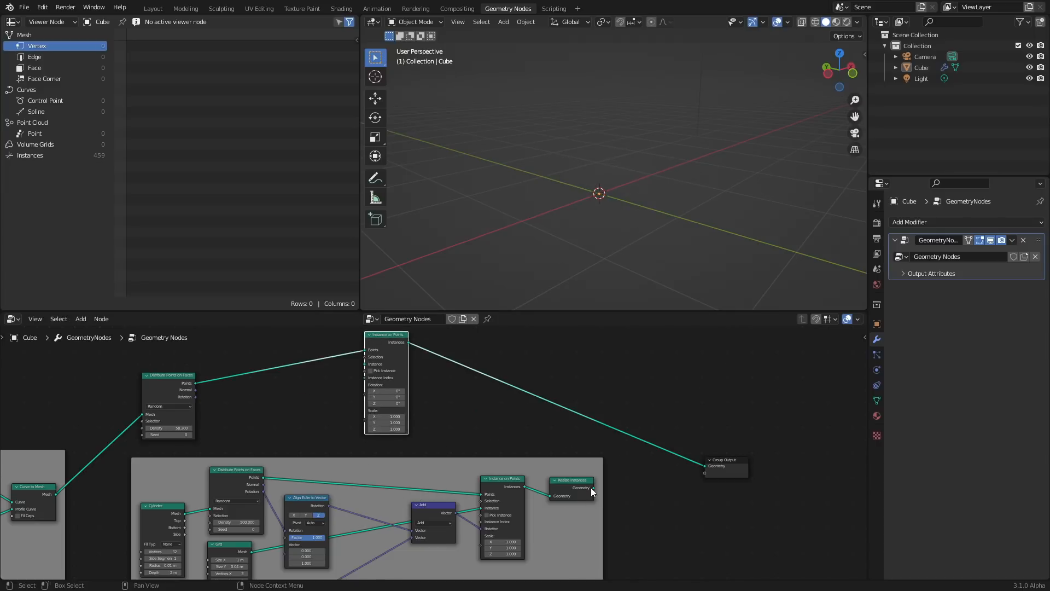
left_click_drag(593, 488, 365, 365)
key("ctrl+s")
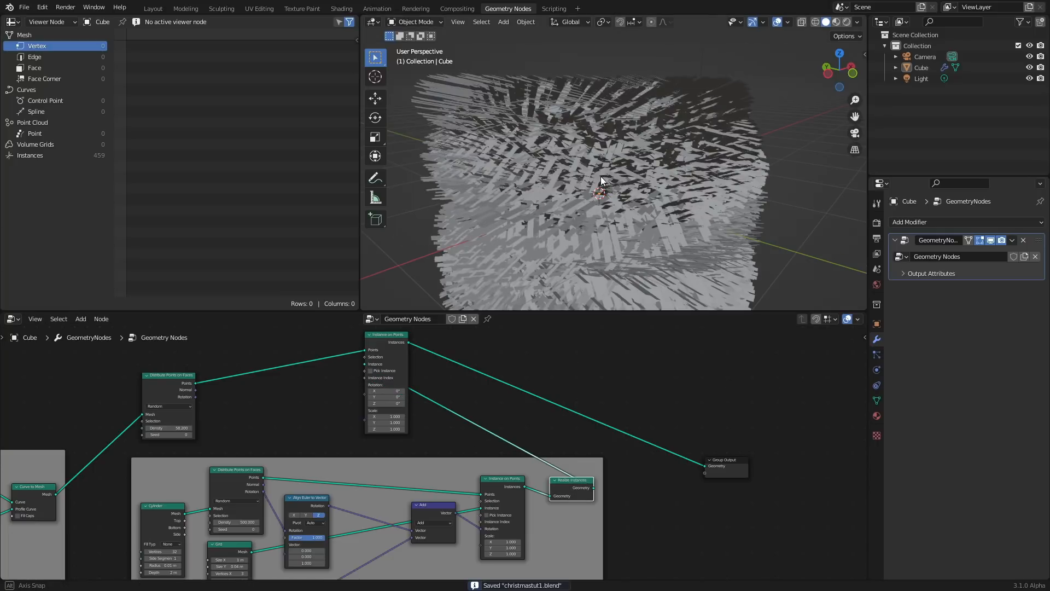
Connect the donut points' Rotation output to the Instance on Points rotation input
middle_click_drag(591, 257, 608, 192)
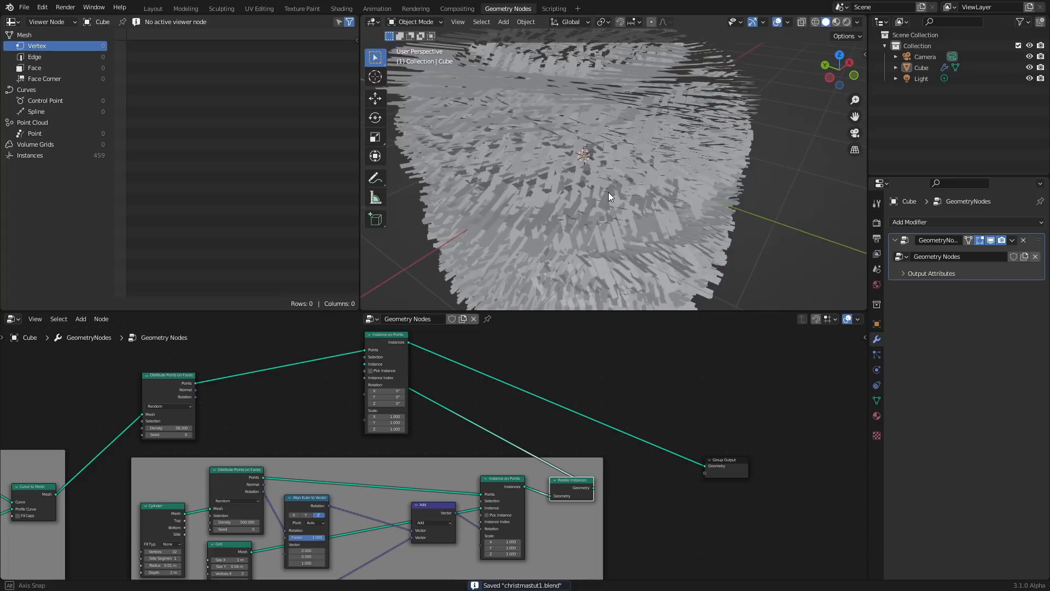
scroll(607, 190, "down", 4)
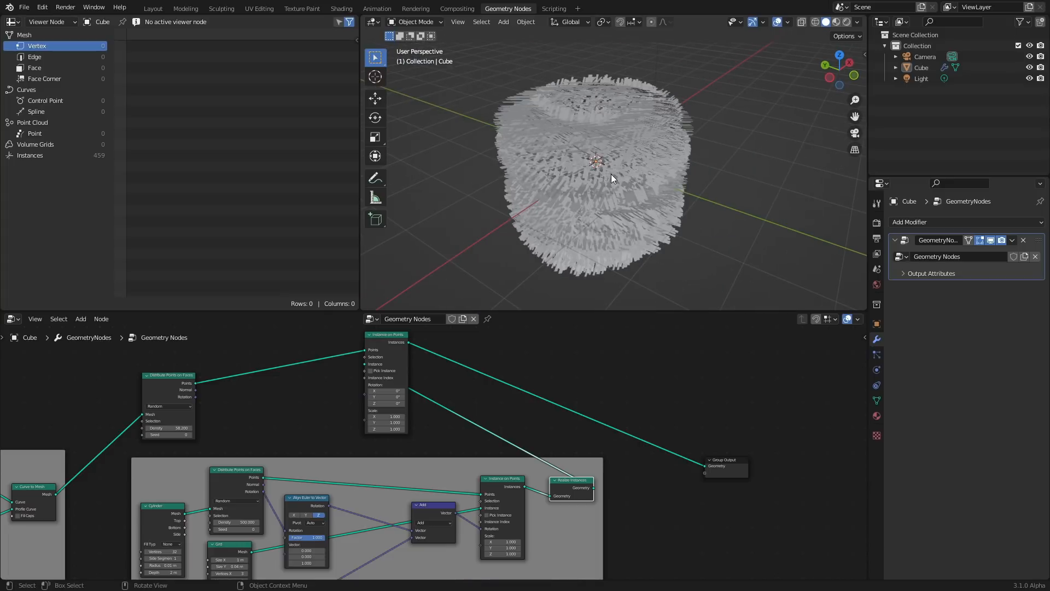
scroll(612, 164, "up", 3)
middle_click_drag(608, 129, 560, 144)
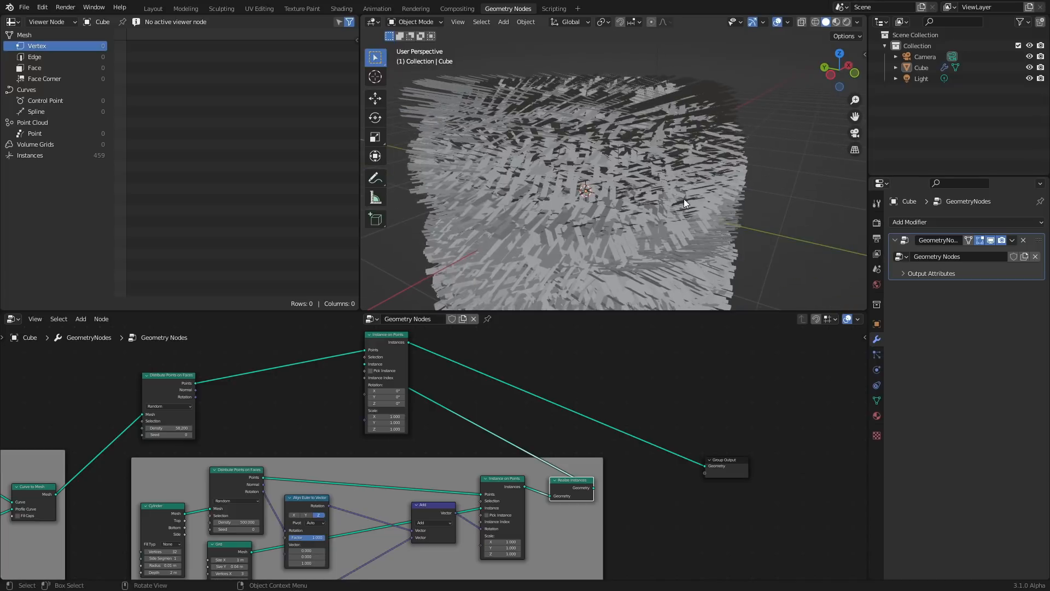
scroll(207, 431, "up", 3)
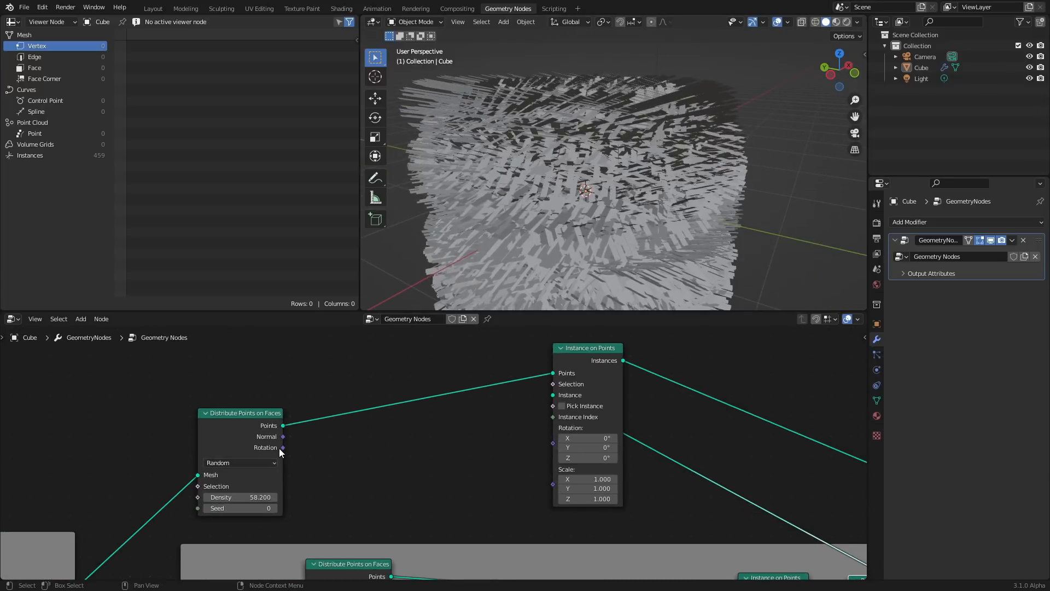
left_click_drag(280, 447, 556, 445)
Set the donut Instance on Points scale to 0.15
scroll(639, 162, "down", 4)
middle_click_drag(629, 203, 605, 150, "shift")
scroll(605, 148, "up", 4)
middle_click_drag(558, 106, 609, 209)
left_click_drag(589, 449, 542, 469)
scroll(599, 167, "up", 3)
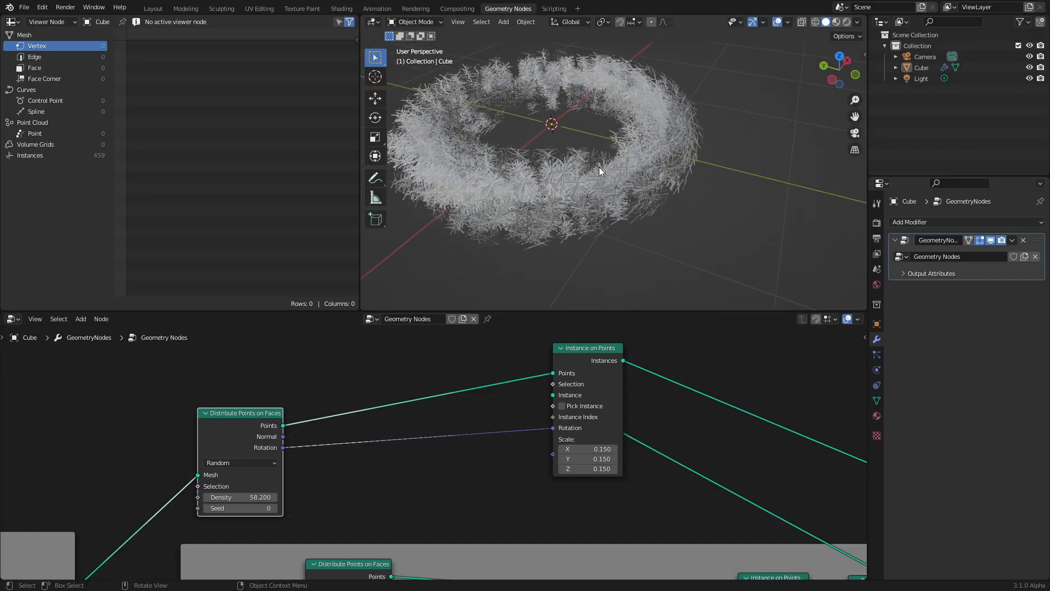
Insert an Align Euler to Vector node into the donut points' rotation link
middle_click_drag(557, 162, 558, 246, "shift")
scroll(484, 400, "down", 2)
middle_click_drag(534, 419, 494, 382)
key("shift+a")
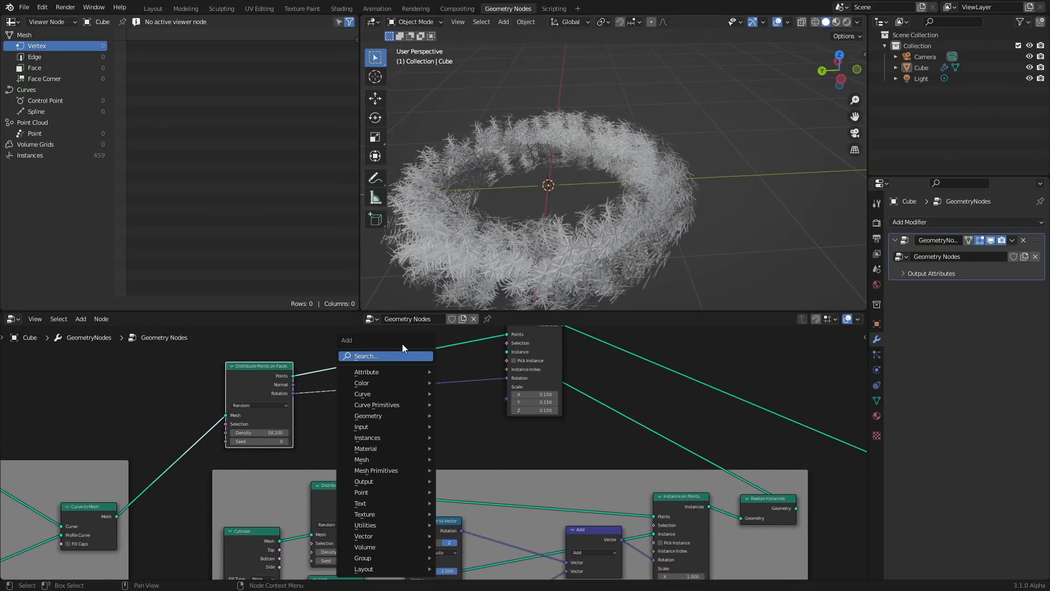
left_click(401, 352)
type("eul")
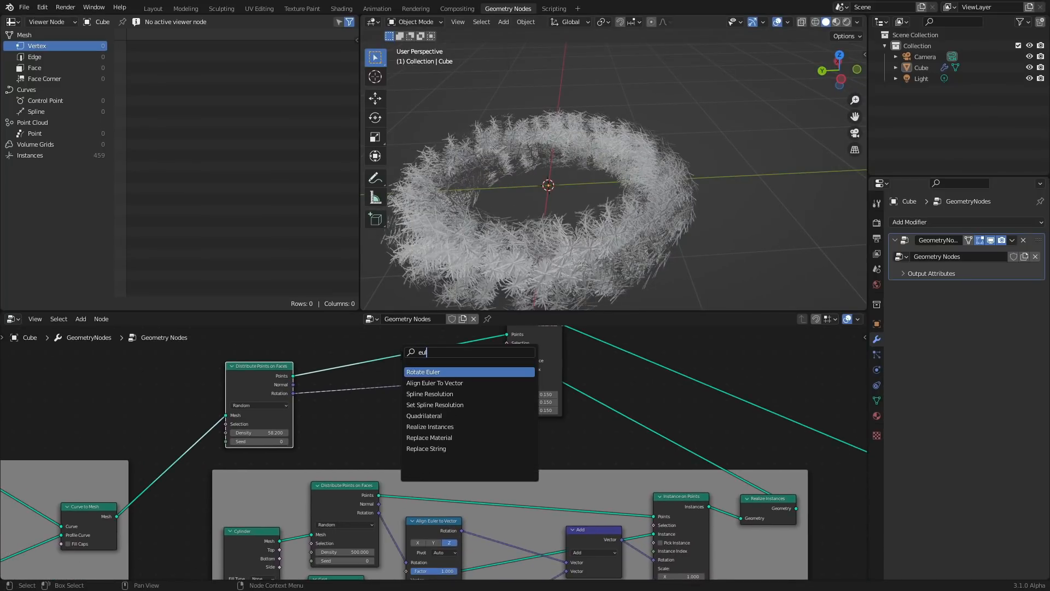
left_click(434, 383)
left_click(425, 398)
Set the new Align Euler to Vector node's axis to X
scroll(424, 398, "up", 1)
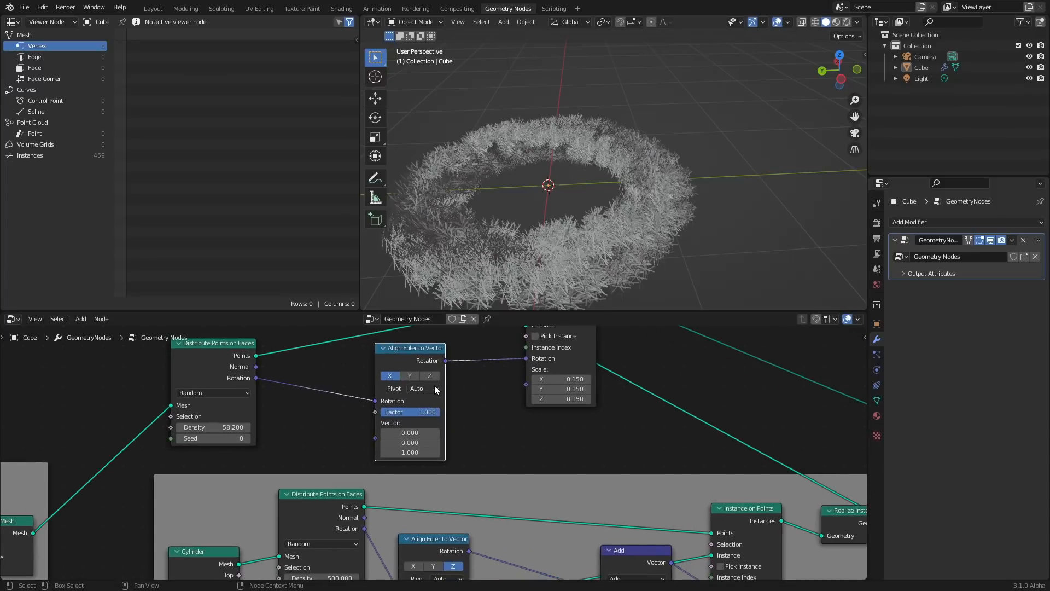
left_click(432, 376)
left_click(415, 376)
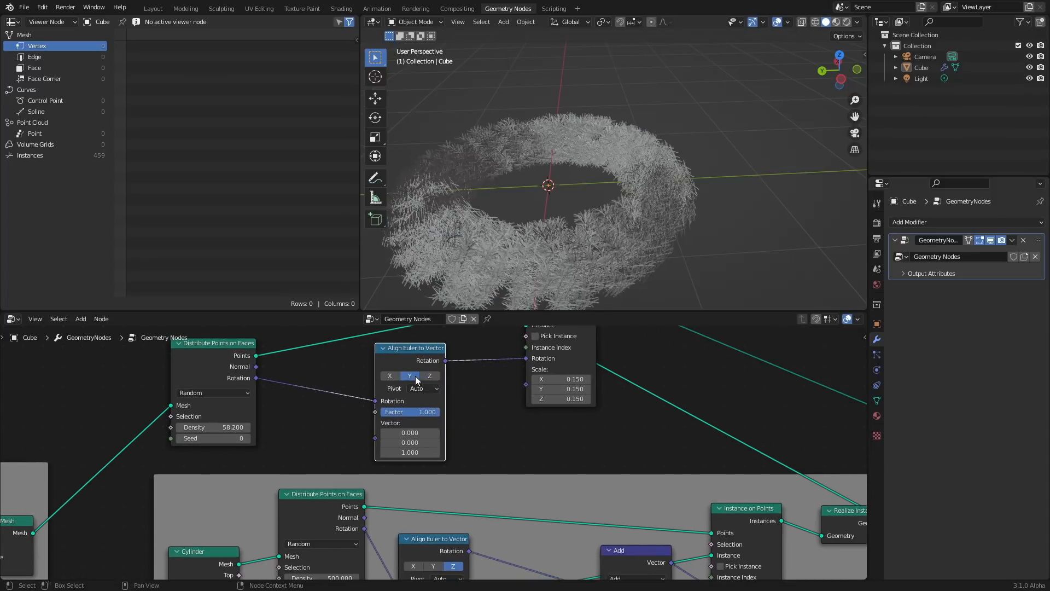
left_click(386, 376)
Mute and unmute the new Align Euler to Vector node to compare the sprinkle orientation on the donut
middle_click_drag(592, 195, 626, 184)
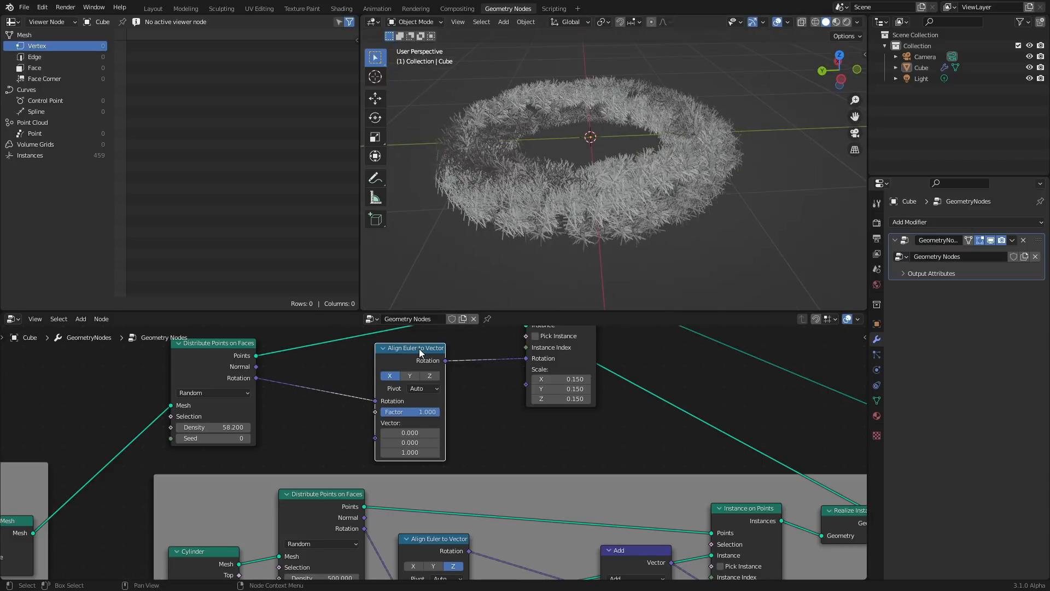
key("m")
key("m")
middle_click_drag(596, 152, 635, 132)
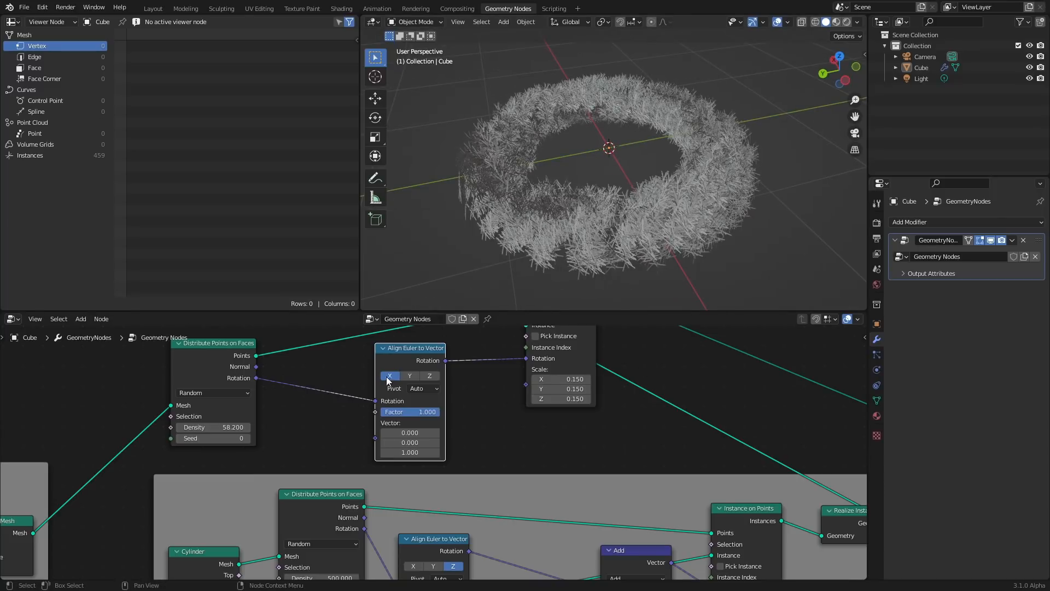
Set the upper Distribute Points on Faces node's density to 100
left_click(236, 426)
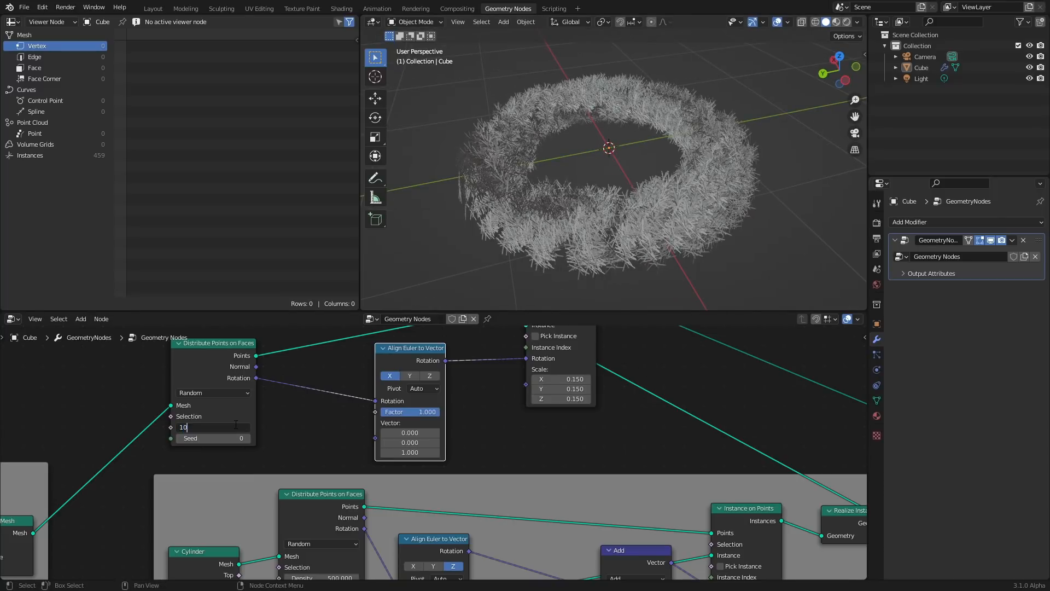
key("Return")
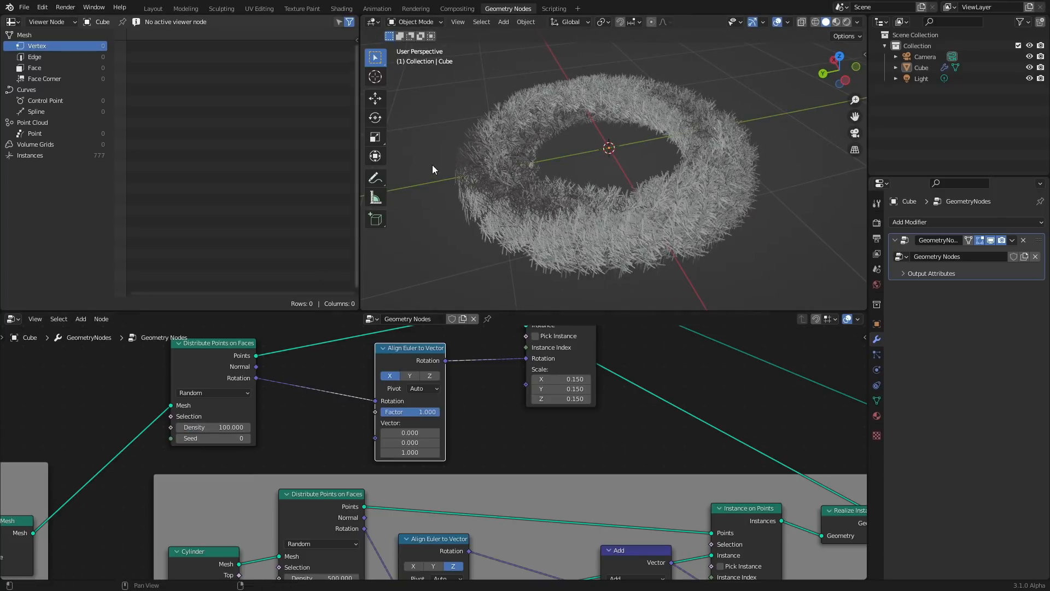
Switch the viewport to rendered shading and set the render engine to Cycles with GPU Compute as device
left_click(847, 22)
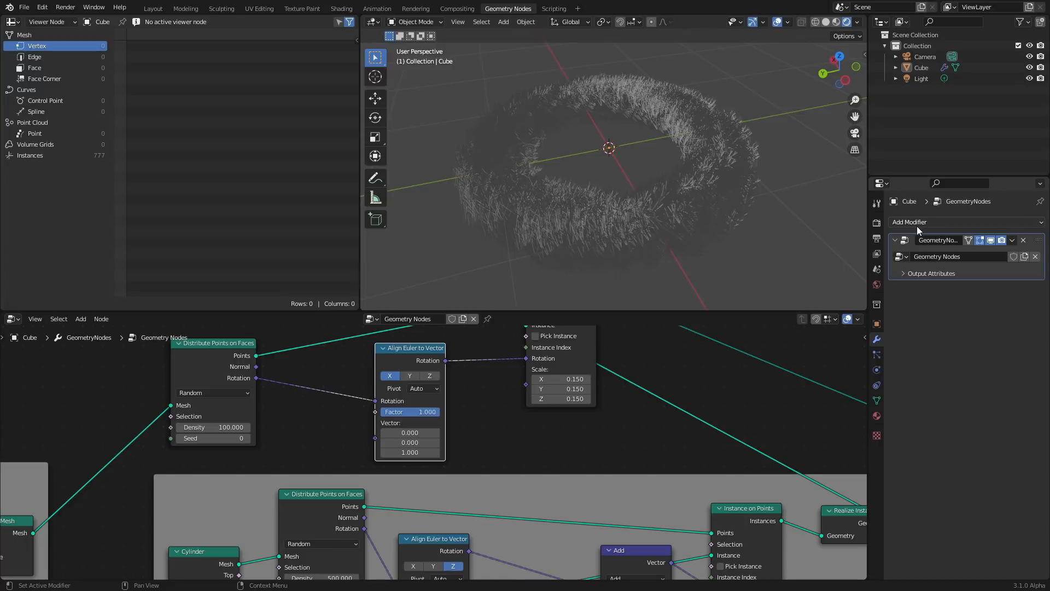
left_click(877, 223)
left_click(964, 222)
left_click(972, 258)
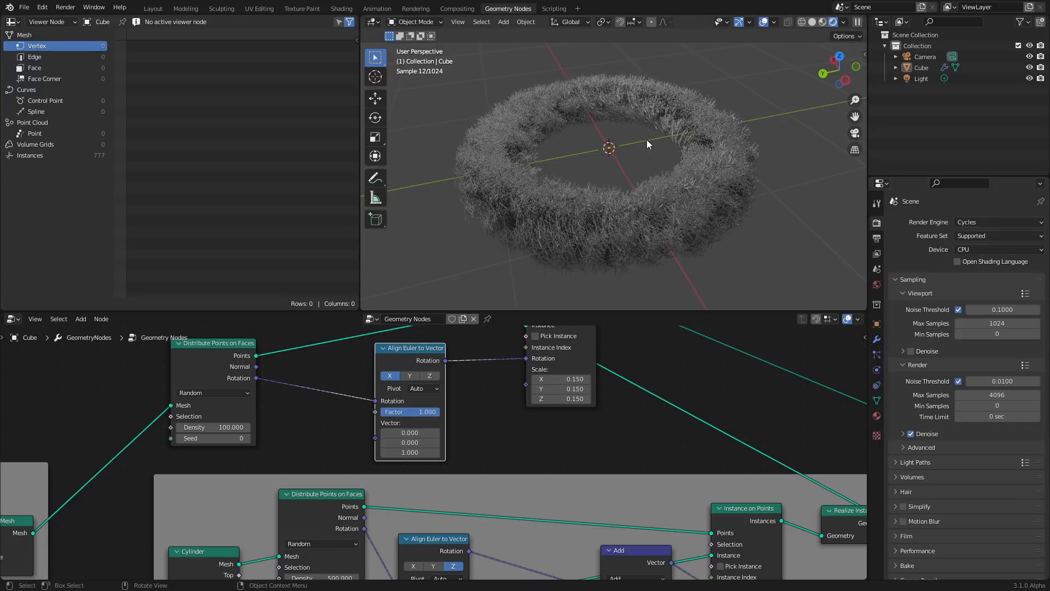
left_click(969, 246)
left_click(970, 271)
Add a Random Value node and connect its value to the upper Instance on Points node's Scale
middle_click_drag(643, 205, 715, 195)
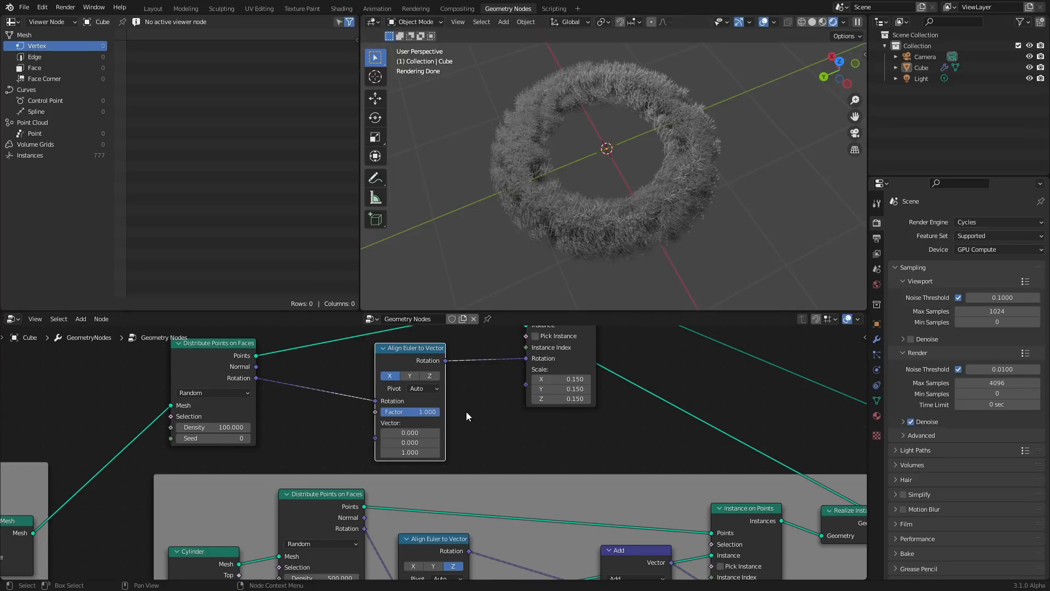
middle_click_drag(466, 411, 495, 452)
left_click_drag(454, 418, 406, 413)
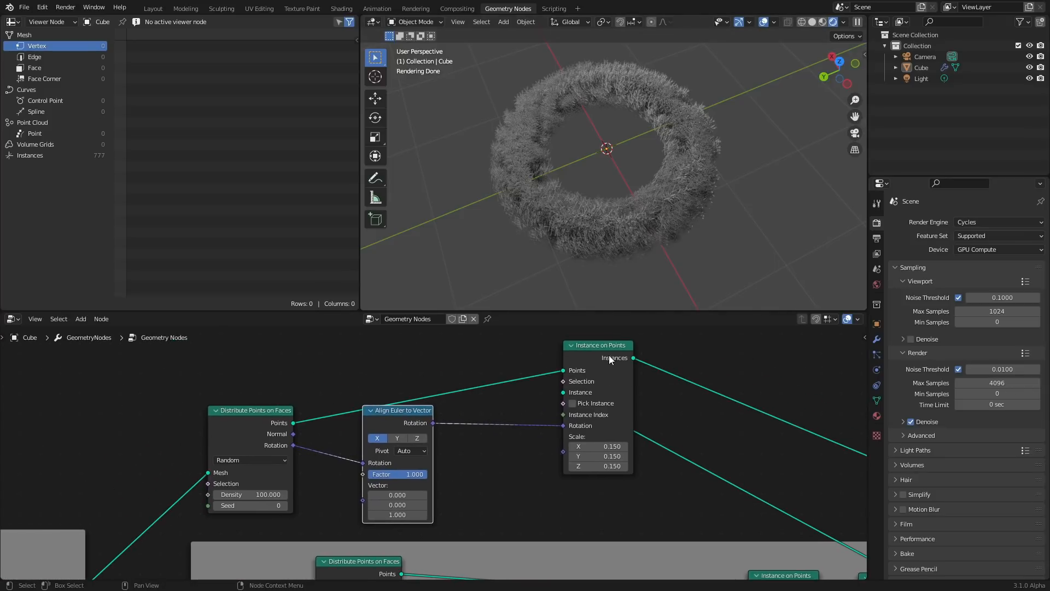
left_click_drag(610, 357, 686, 347)
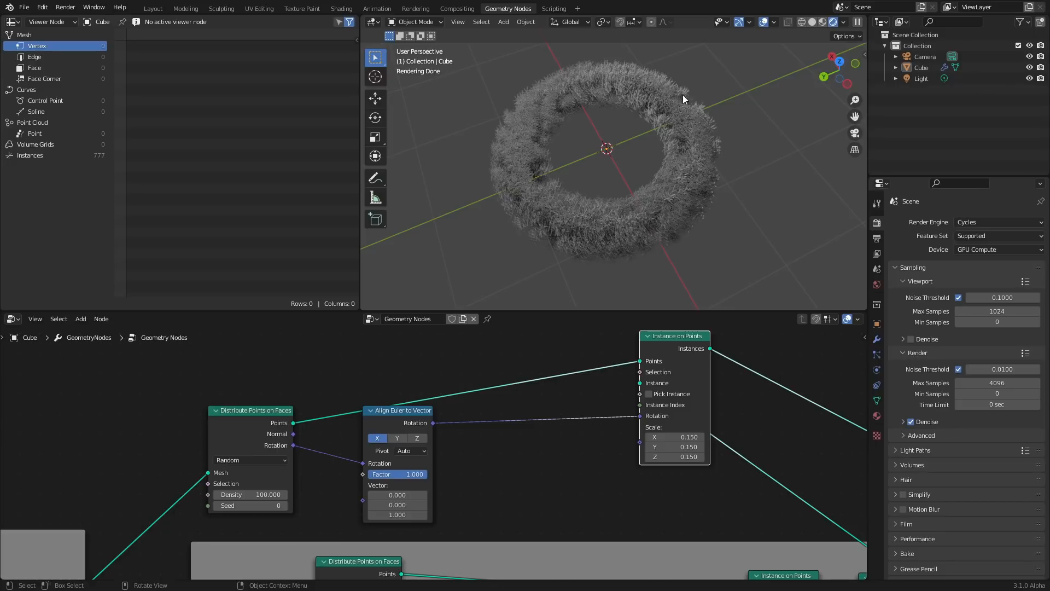
key("shift+a")
left_click(522, 346)
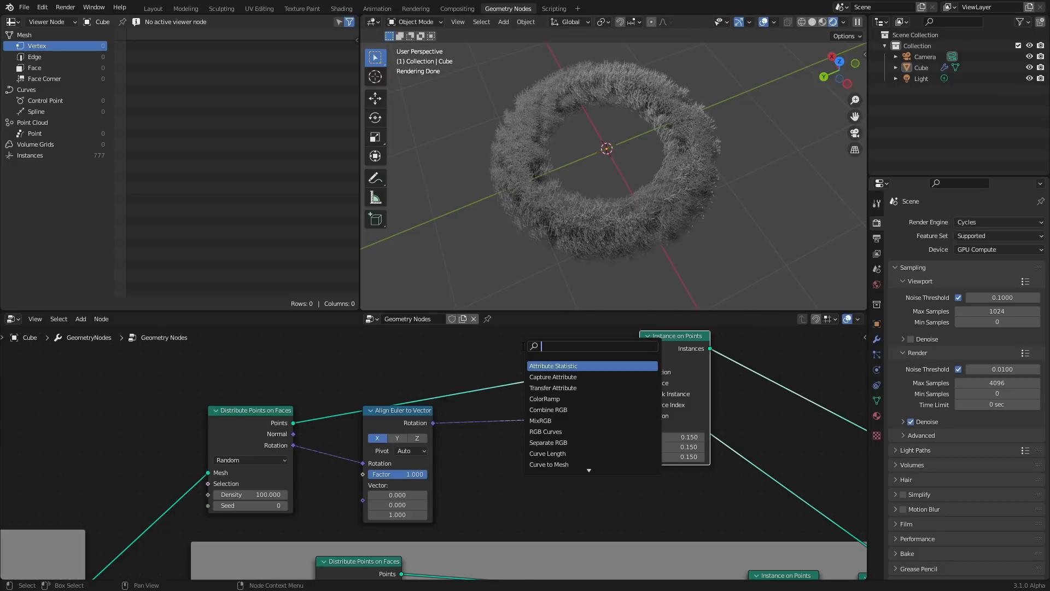
type("random")
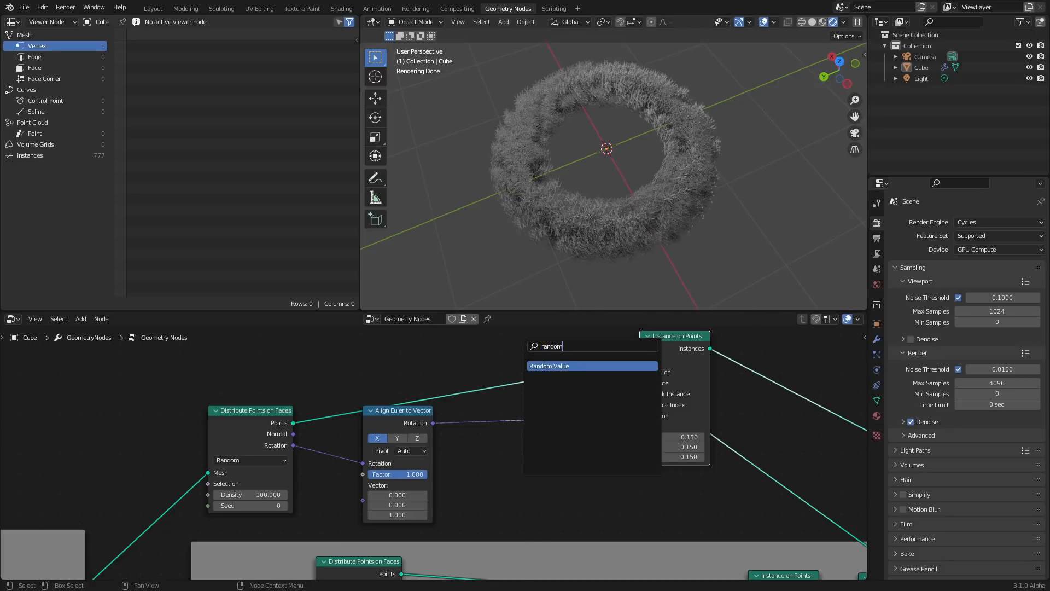
left_click(545, 365)
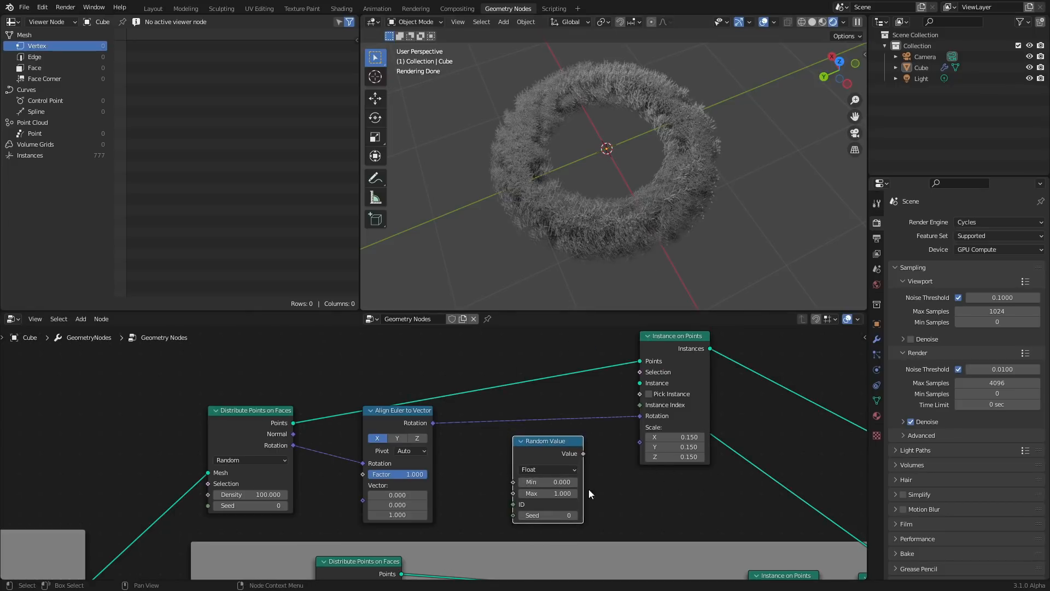
left_click_drag(583, 453, 640, 442)
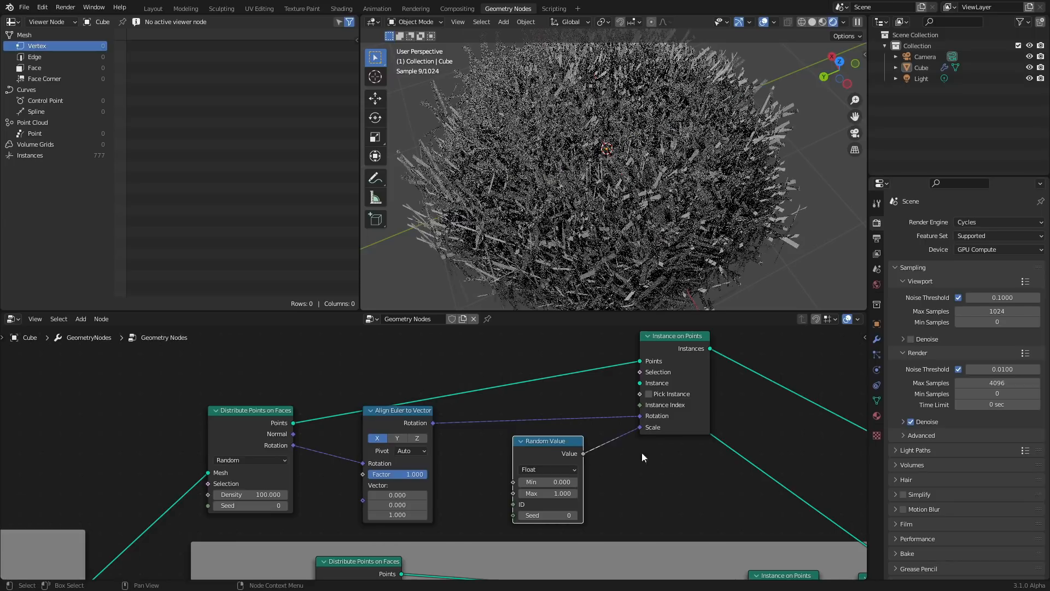
Set the Random Value node's maximum to 0.2 and minimum to 0.1
left_click(553, 494)
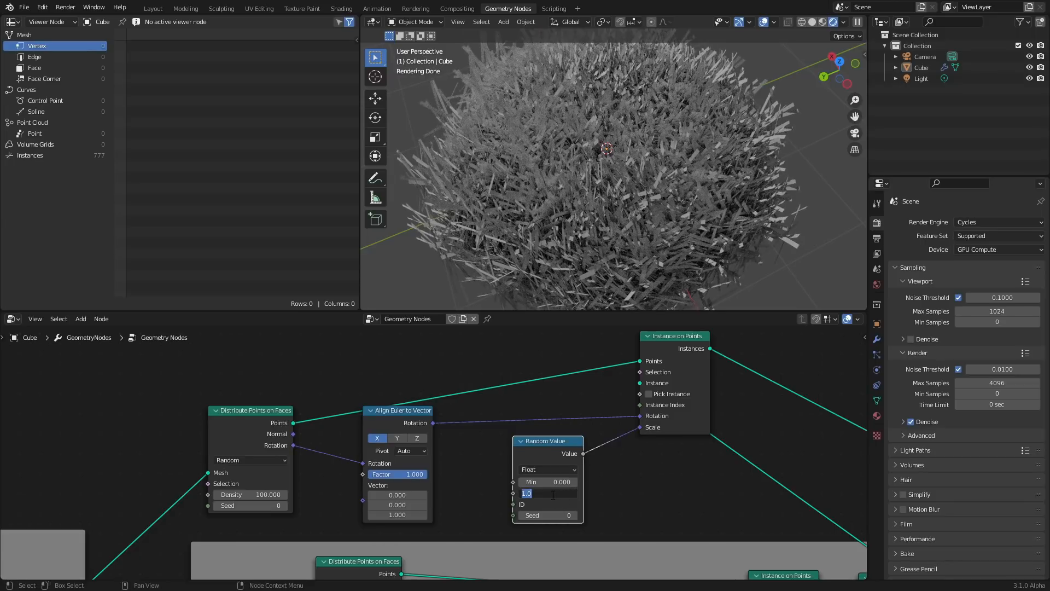
type(".2")
key("Return")
left_click(563, 482)
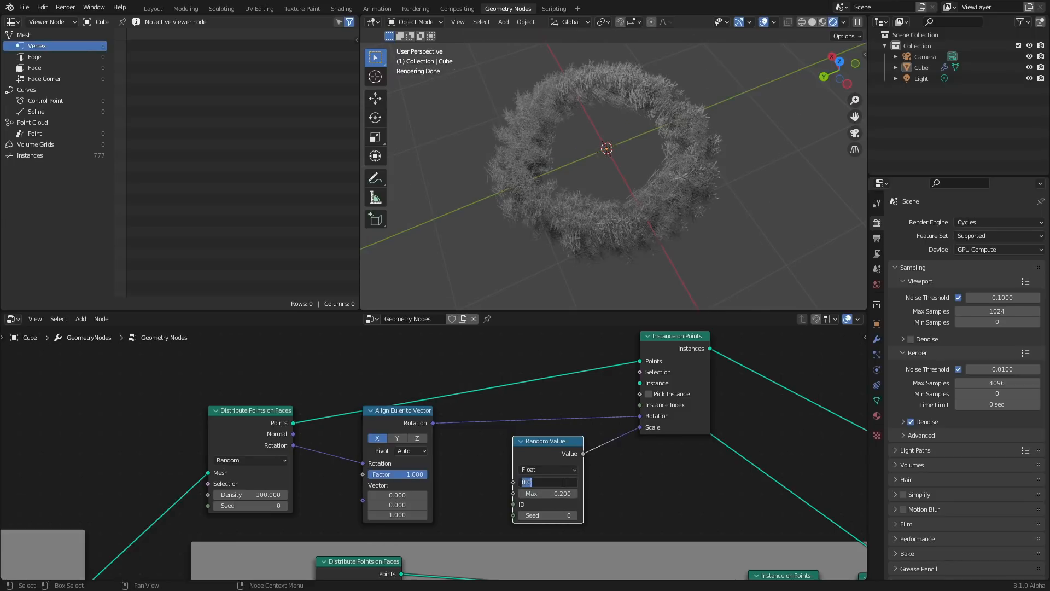
type(".1")
key("Return")
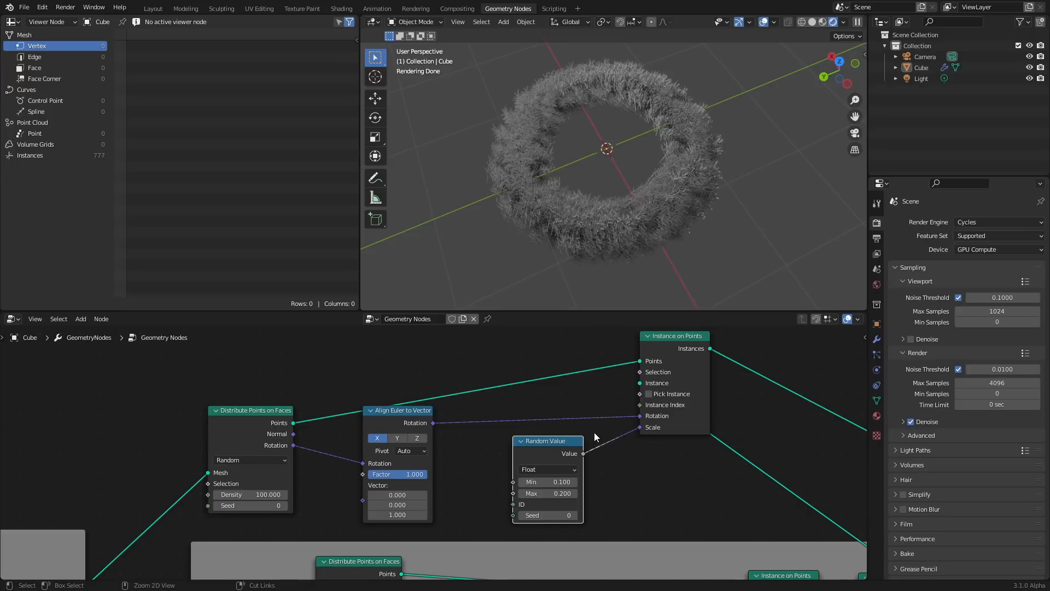
Toggle the Align Euler to Vector node's mute and try its Y axis before returning to X
left_click_drag(408, 412, 415, 385)
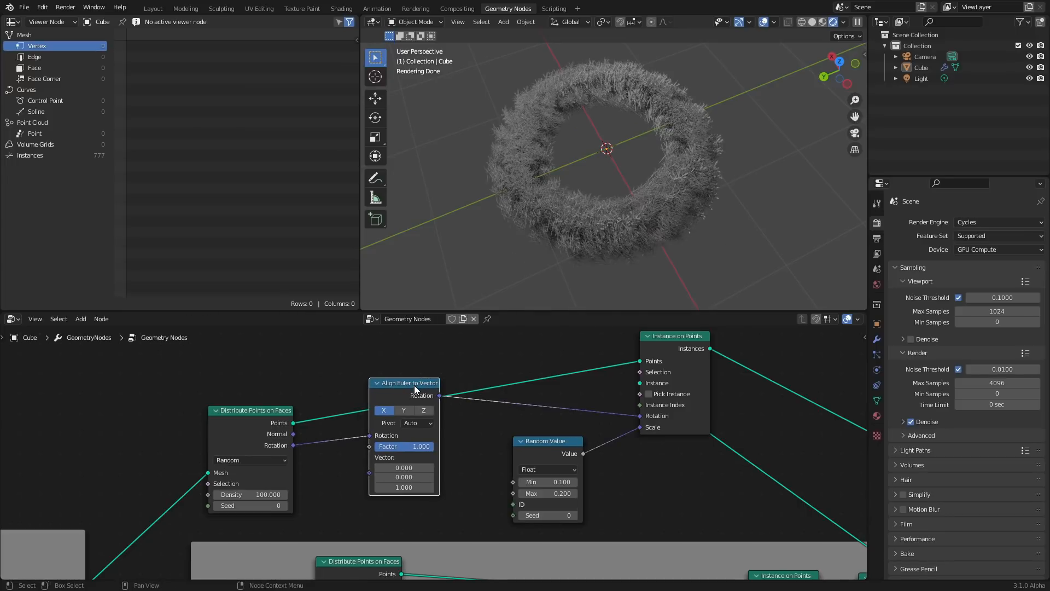
key("m")
key("m")
left_click_drag(427, 399, 445, 413)
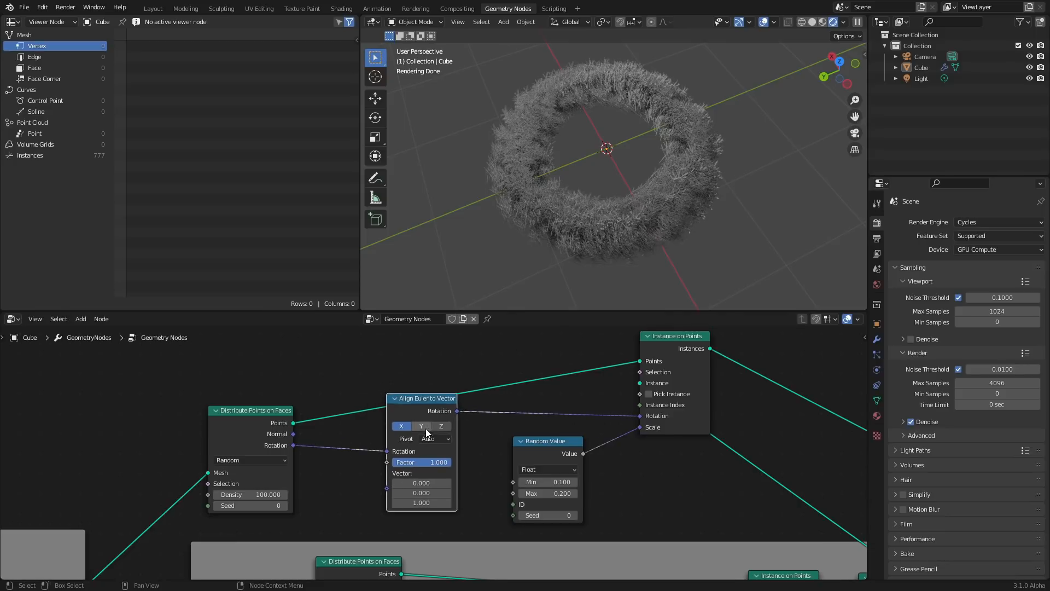
left_click(422, 427)
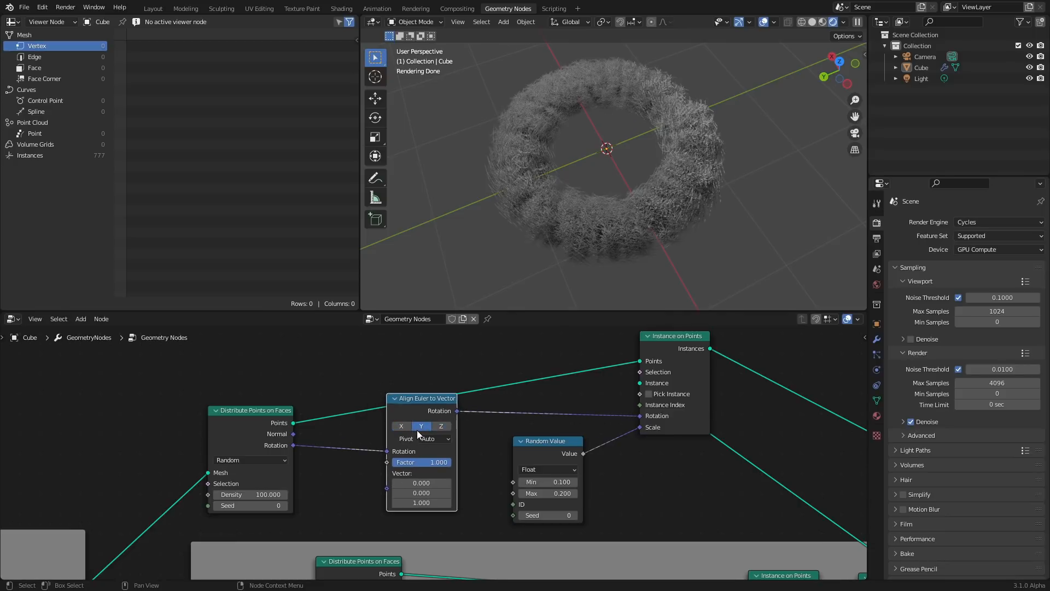
left_click(401, 426)
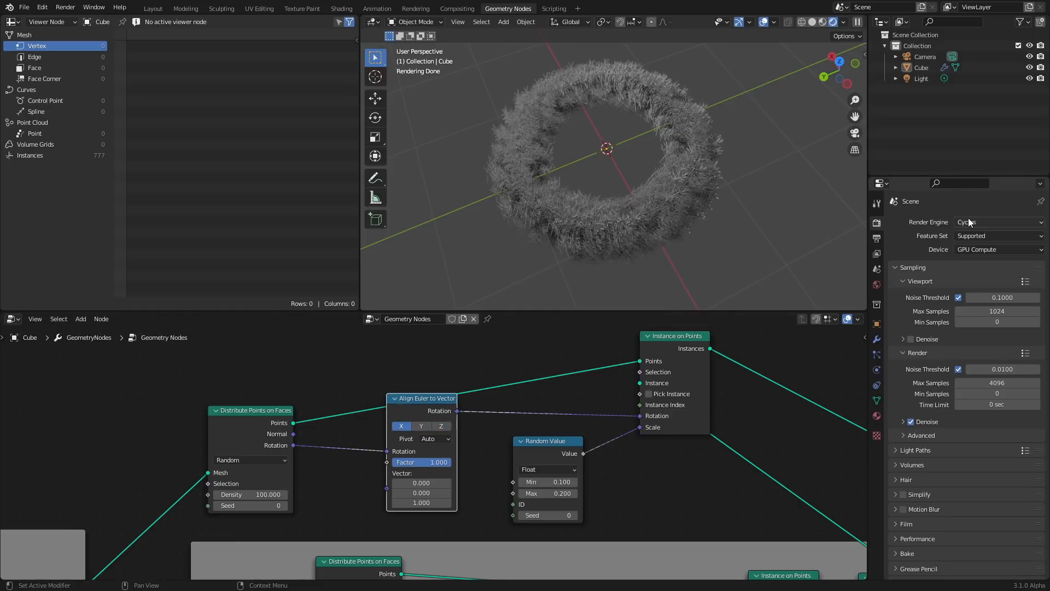
Set the World color to an Environment Texture using the leadenhall_market_2k.hdr image
left_click(877, 286)
left_click(956, 291)
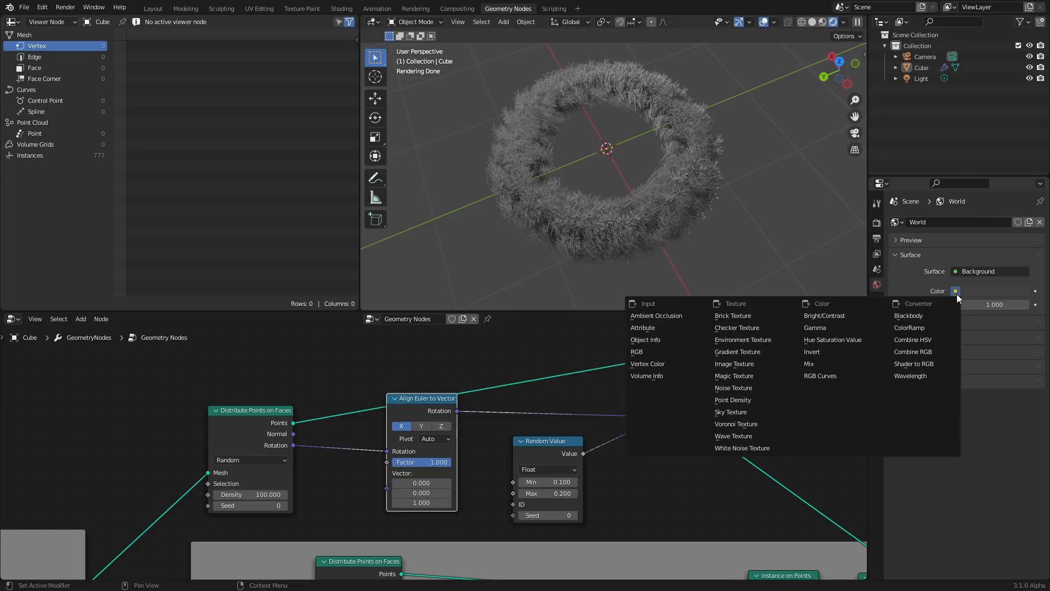
left_click(754, 339)
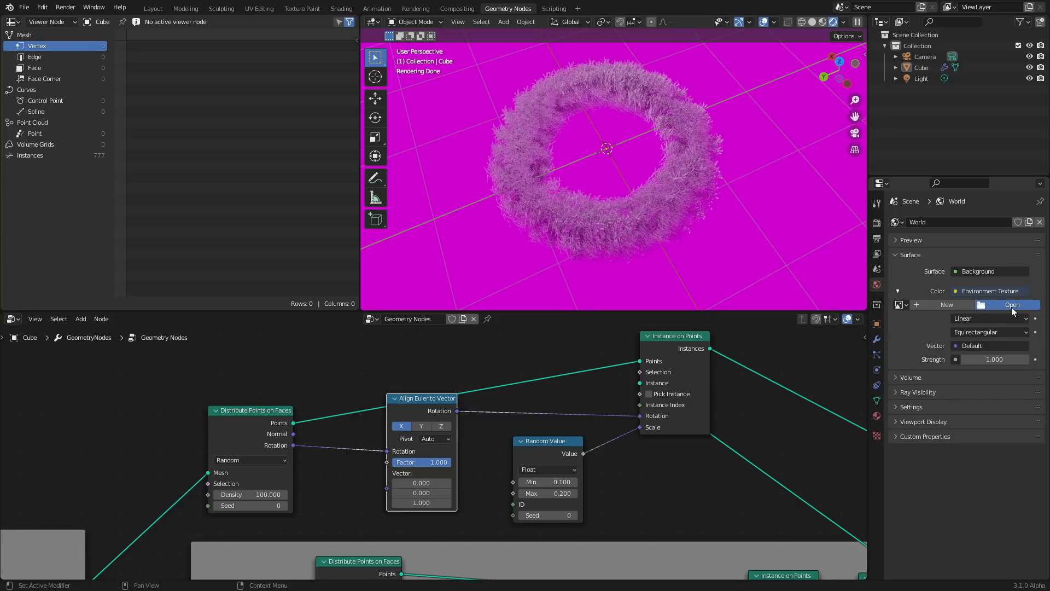
left_click(1012, 305)
left_click(289, 372)
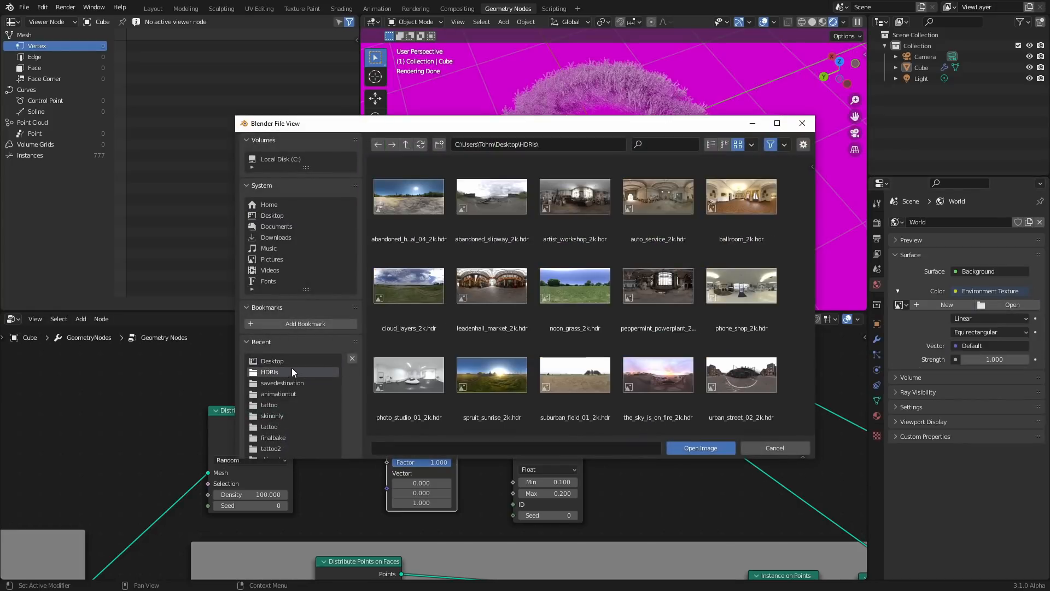
double_click(497, 282)
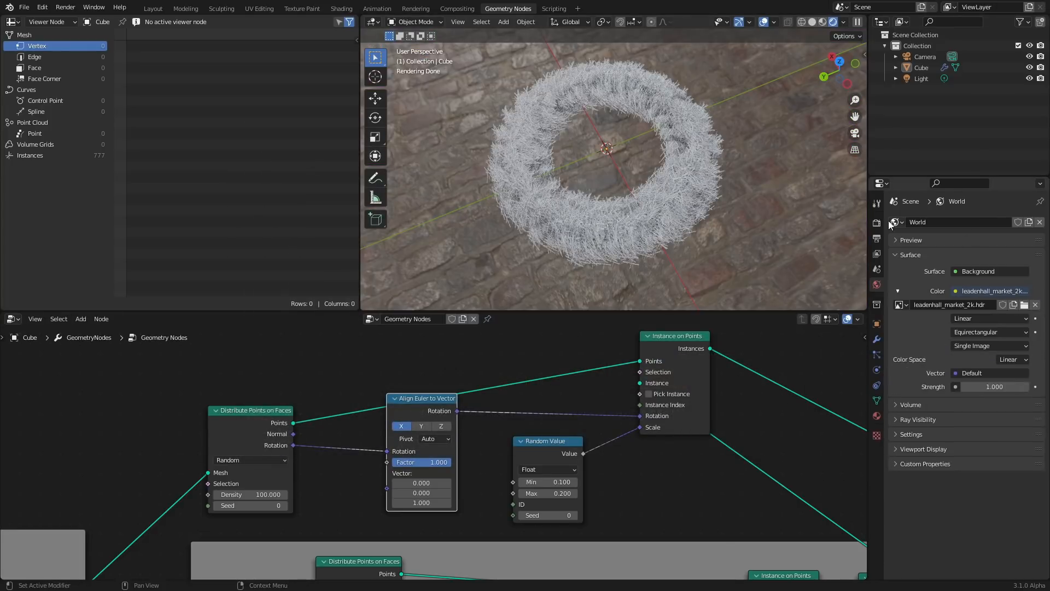
Enable a transparent film background in the render settings
left_click(877, 222)
left_click(908, 524)
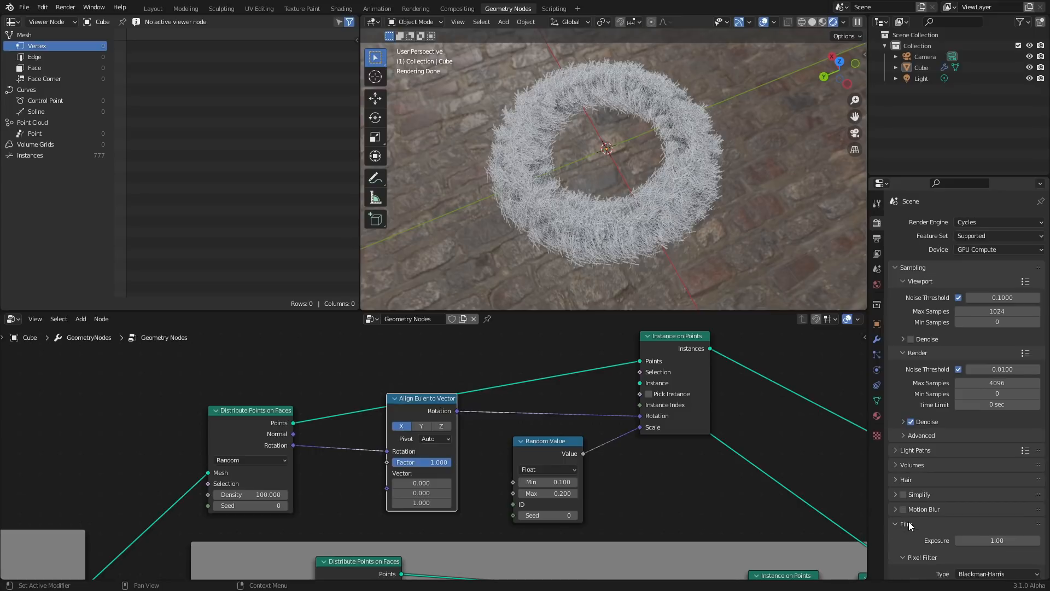
scroll(927, 530, "down", 2)
left_click(911, 559)
left_click(912, 480)
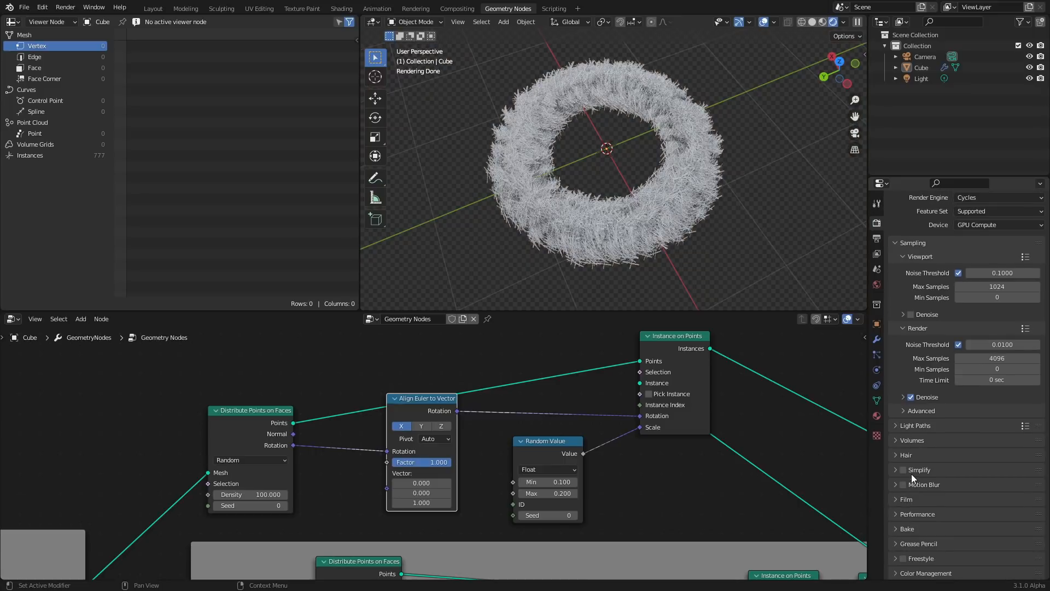
Set the upper Distribute Points on Faces node's density to 200
middle_click_drag(276, 486, 396, 478)
scroll(396, 478, "up", 2)
left_click(368, 496)
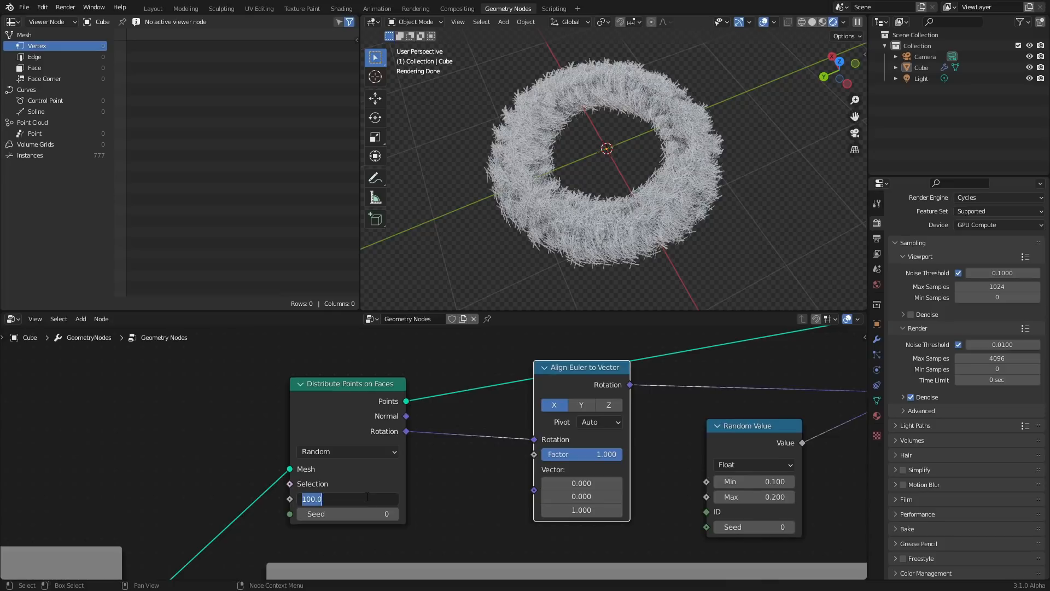
type("200")
key("Return")
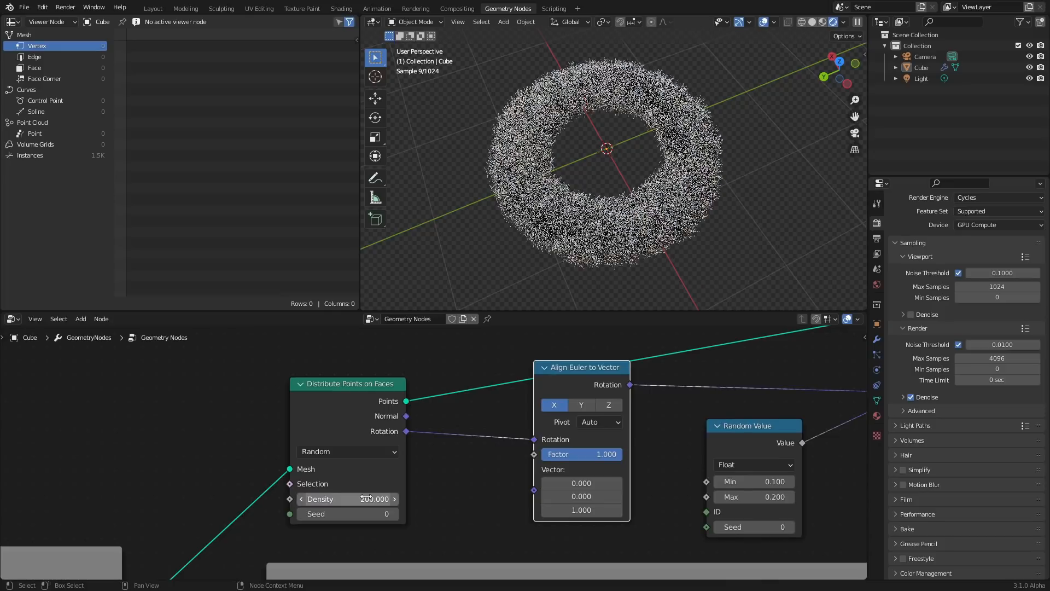
Dissolve the upper Align Euler to Vector node out of the rotation link
scroll(641, 205, "up", 5)
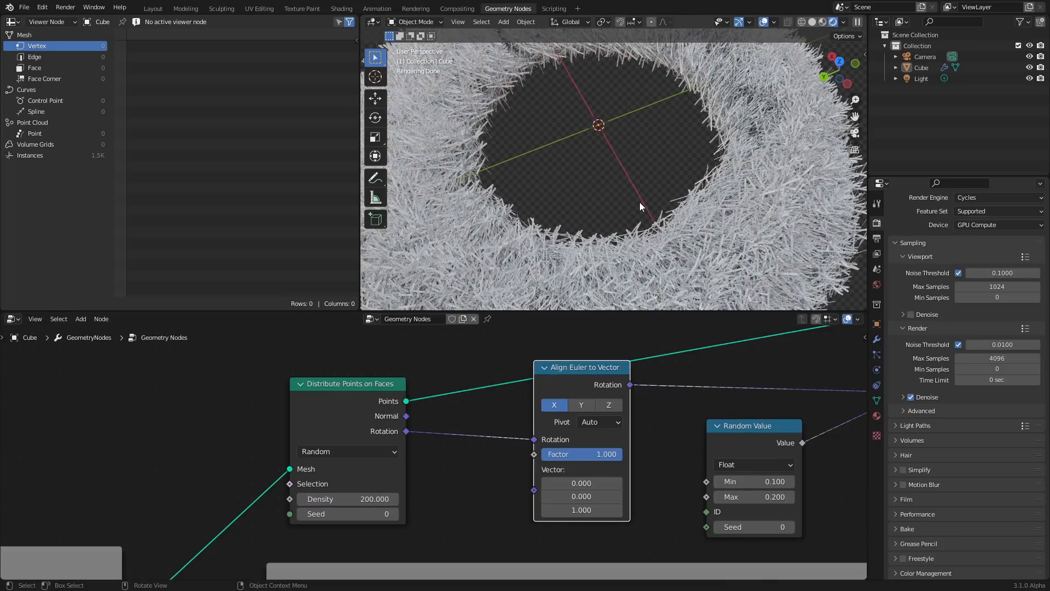
scroll(616, 395, "down", 3)
left_click_drag(533, 436, 573, 435)
left_click_drag(439, 402, 416, 379)
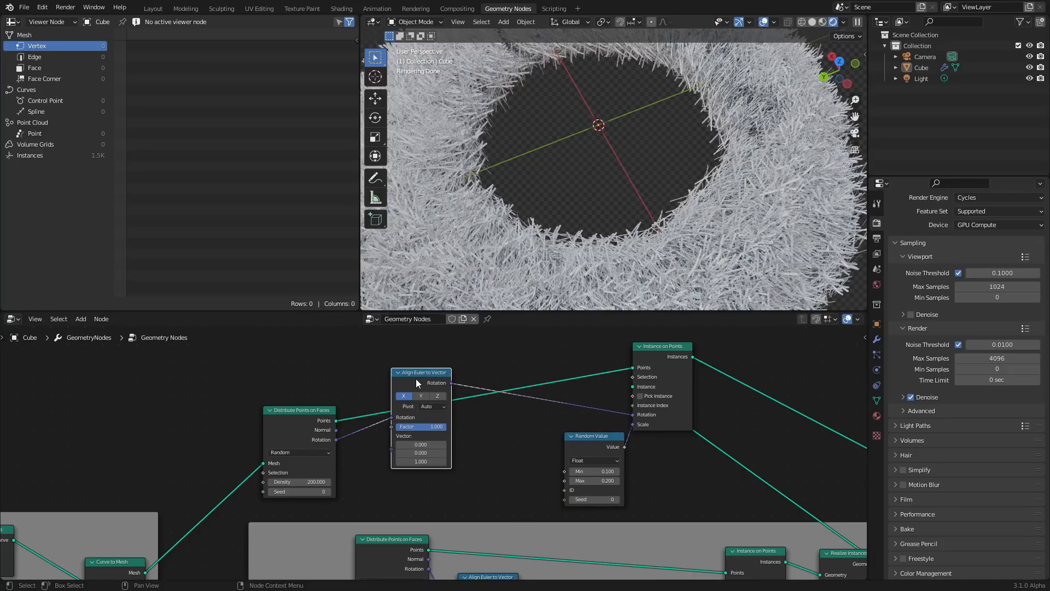
key("ctrl+x")
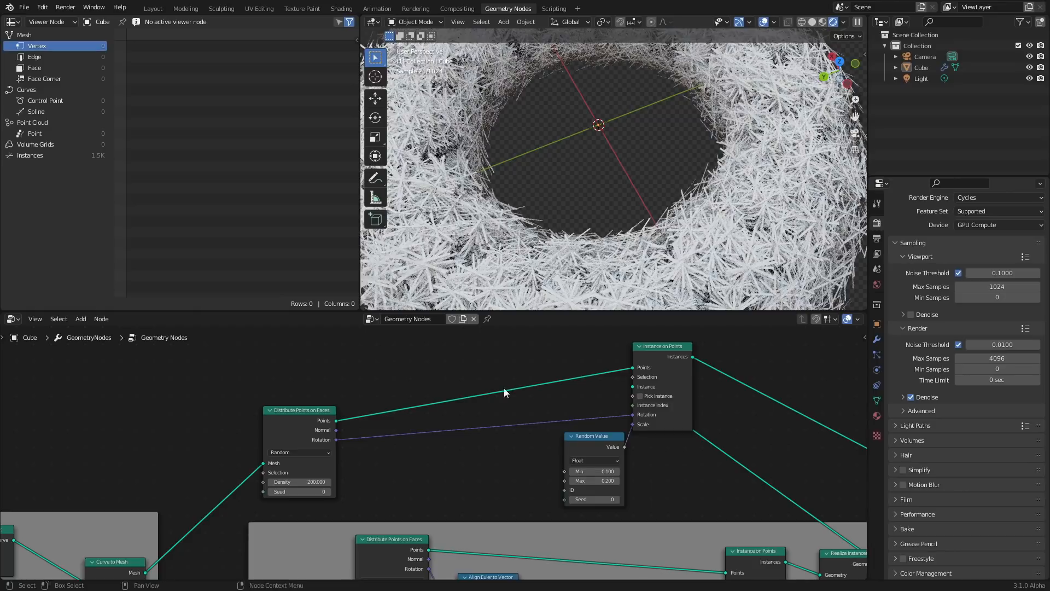
Add a Random Value node set to Vector and connect it to the upper Instance on Points node's Rotation
scroll(504, 389, "up", 1)
right_click_drag(547, 433, 523, 409, "ctrl")
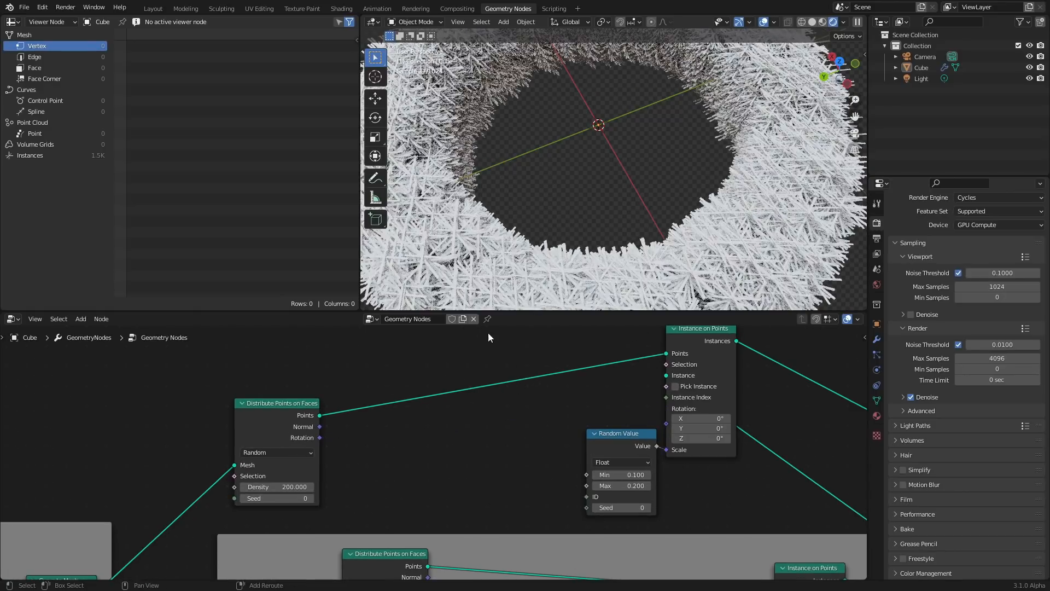
key("shift+a")
left_click(461, 340)
type("vect")
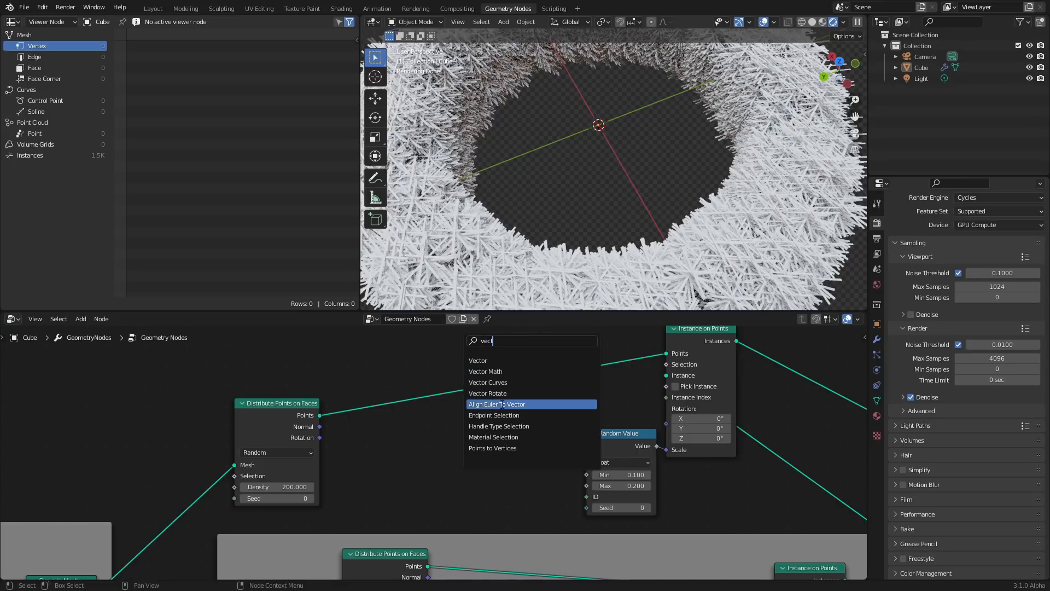
key("ctrl+a")
type("random")
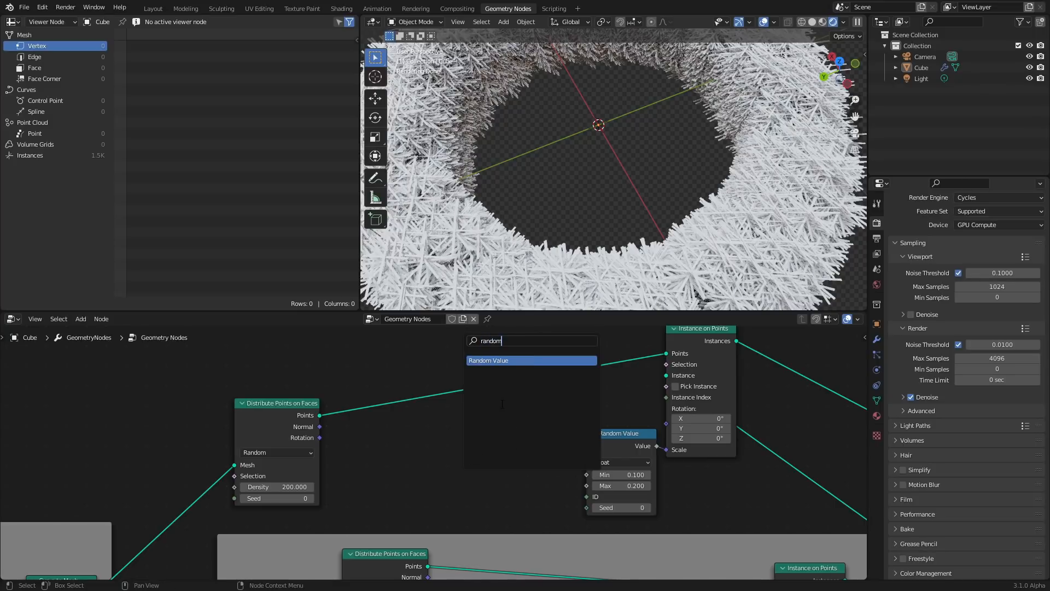
left_click(476, 361)
left_click(521, 415)
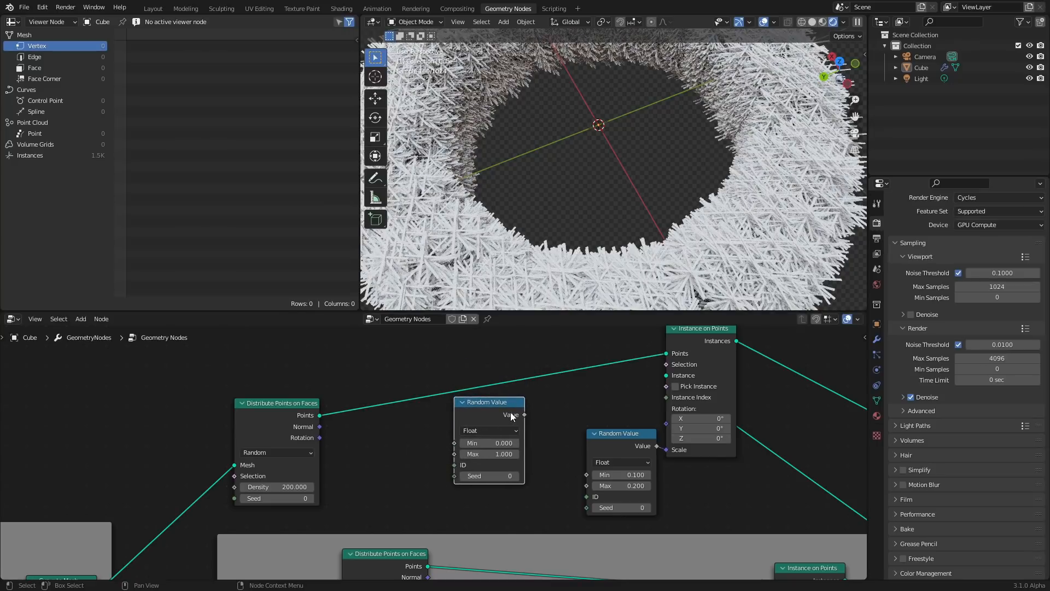
left_click_drag(524, 415, 671, 421)
left_click(478, 431)
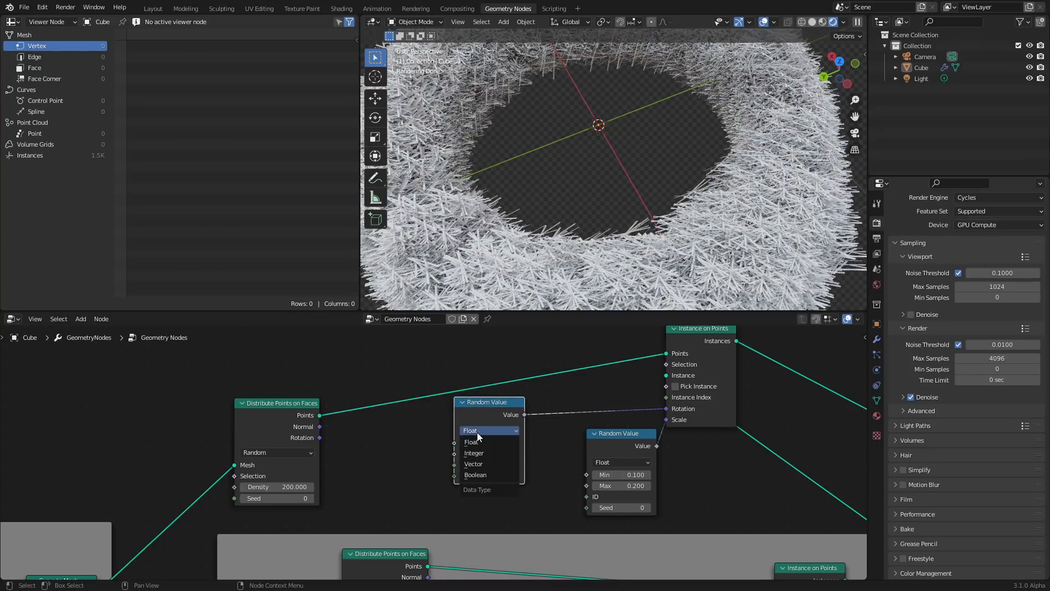
left_click(479, 463)
scroll(550, 274, "down", 5)
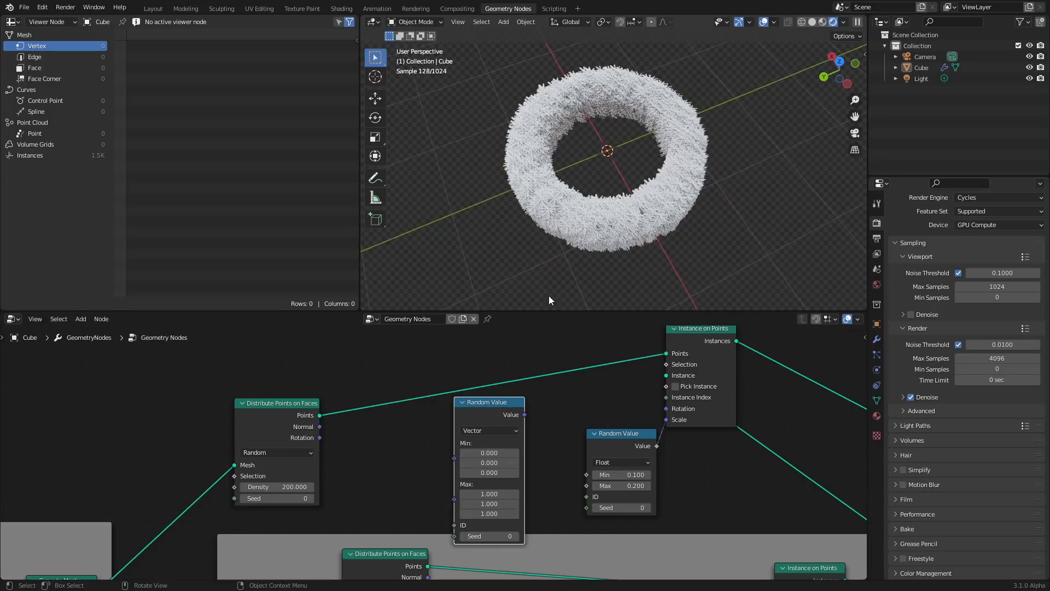
Set the Random Value node's Max to 2*pi on all three axes and connect its output to the upper Instance on Points Rotation
left_click_drag(489, 494, 490, 513)
type("2")
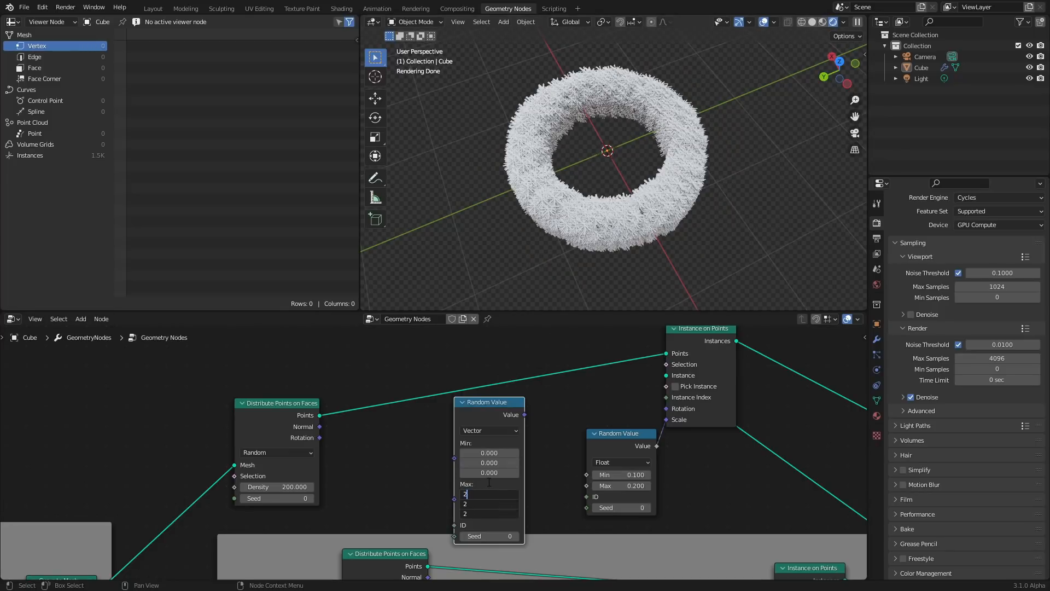
type("*pi")
key("Return")
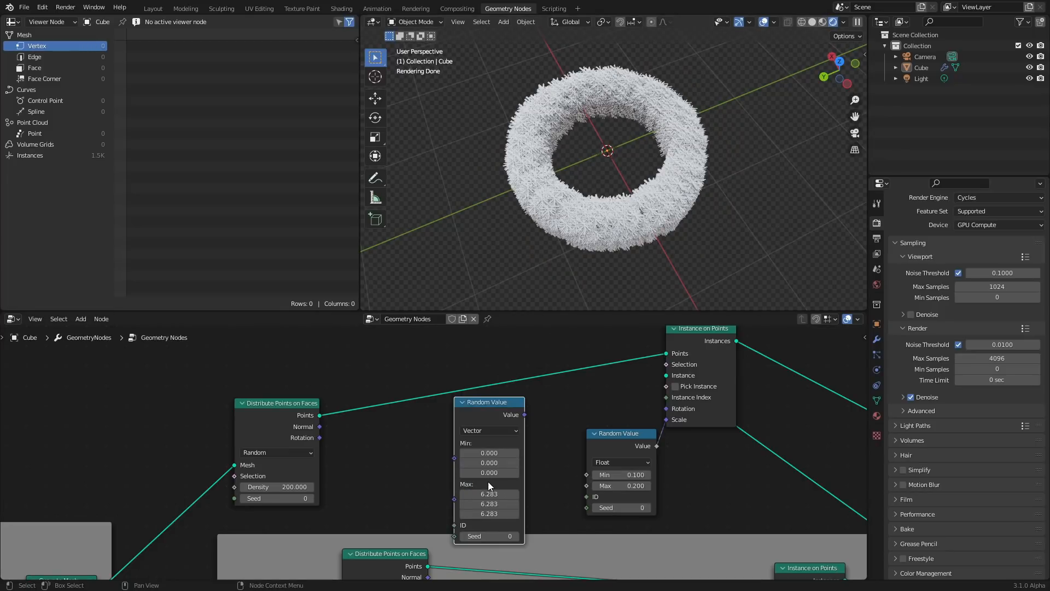
left_click_drag(524, 414, 667, 410)
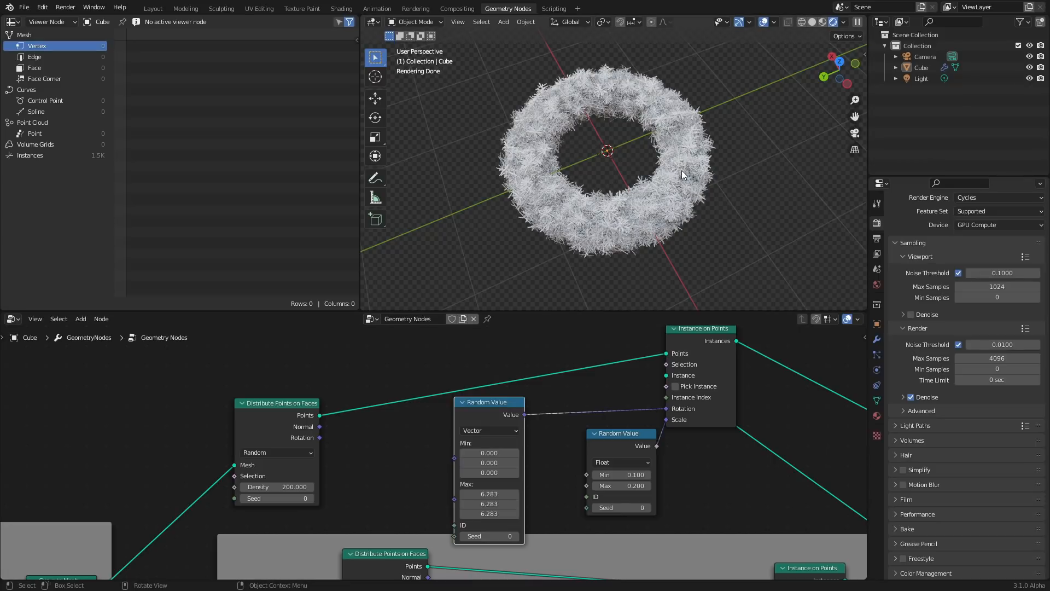
Set the Max of the Random Value node feeding the upper Instance on Points' Scale to 0.15
middle_click_drag(682, 170, 721, 154)
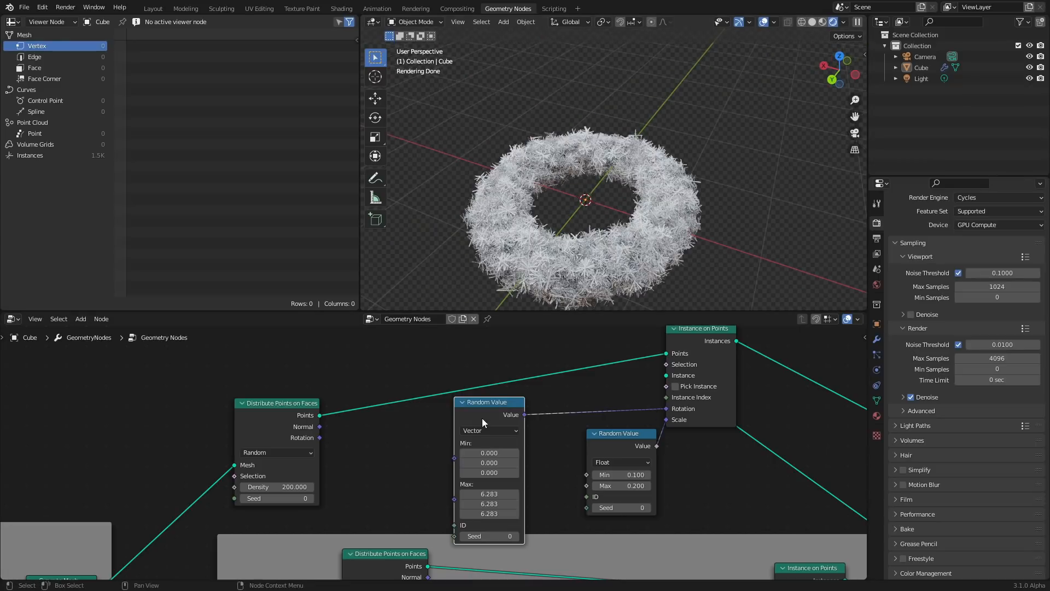
left_click(636, 487)
type("0.15")
key("Return")
scroll(670, 182, "down", 3)
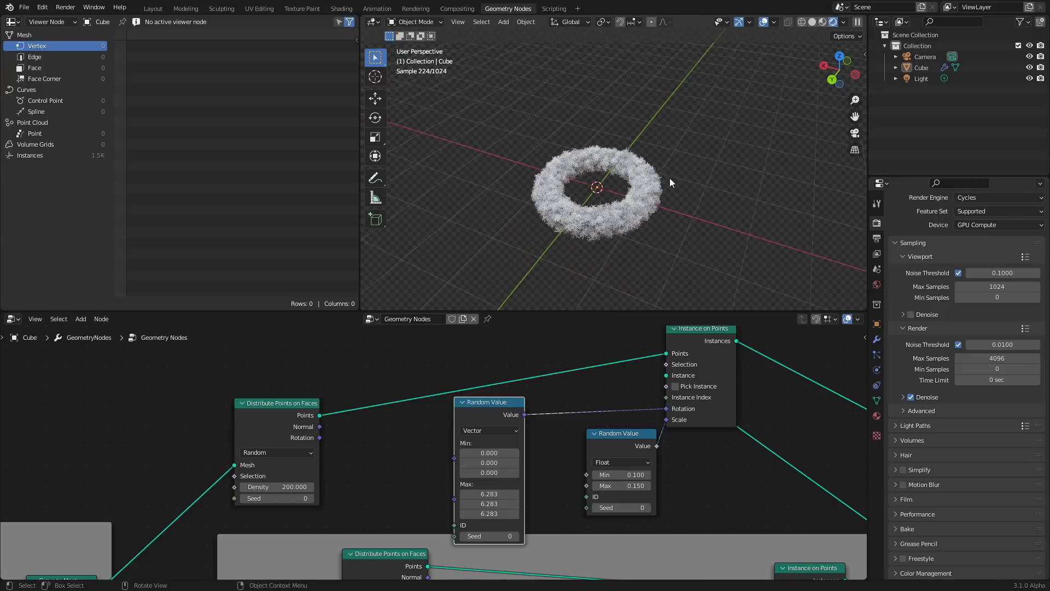
Select the donut object and rotate it 90 degrees about the X axis
middle_click_drag(670, 183, 644, 189)
left_click(644, 189)
key("r")
key("x")
key("9")
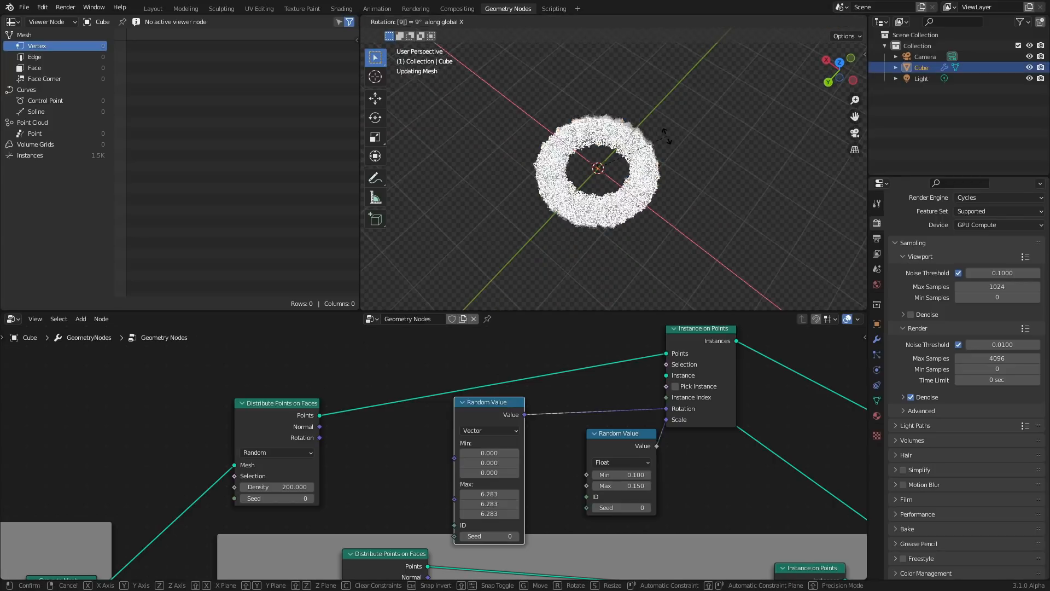
key("0")
key("Return")
left_click(700, 104)
middle_click_drag(622, 162, 462, 99)
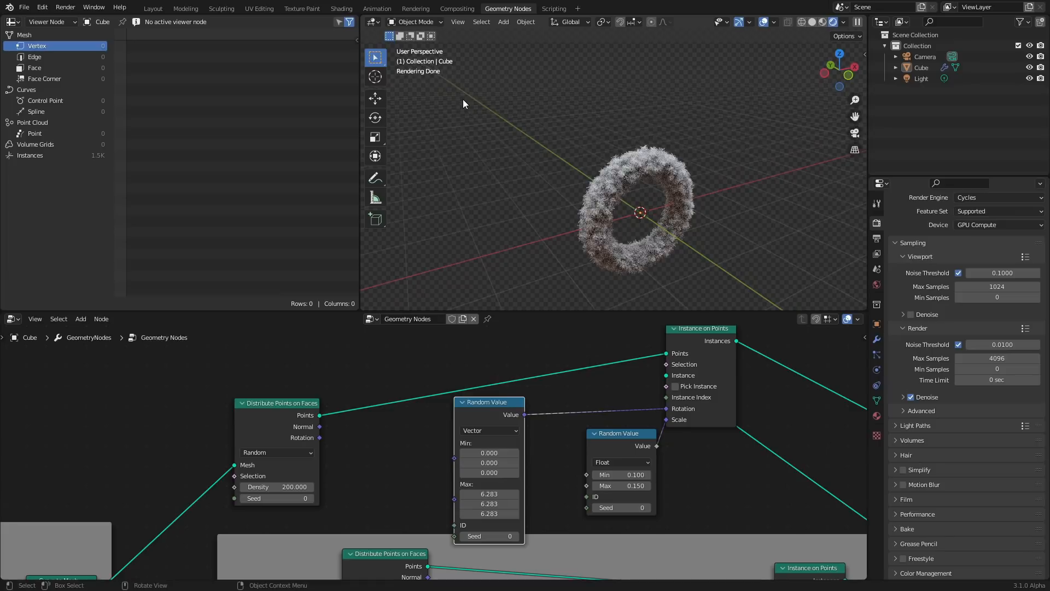
middle_click_drag(683, 182, 602, 127)
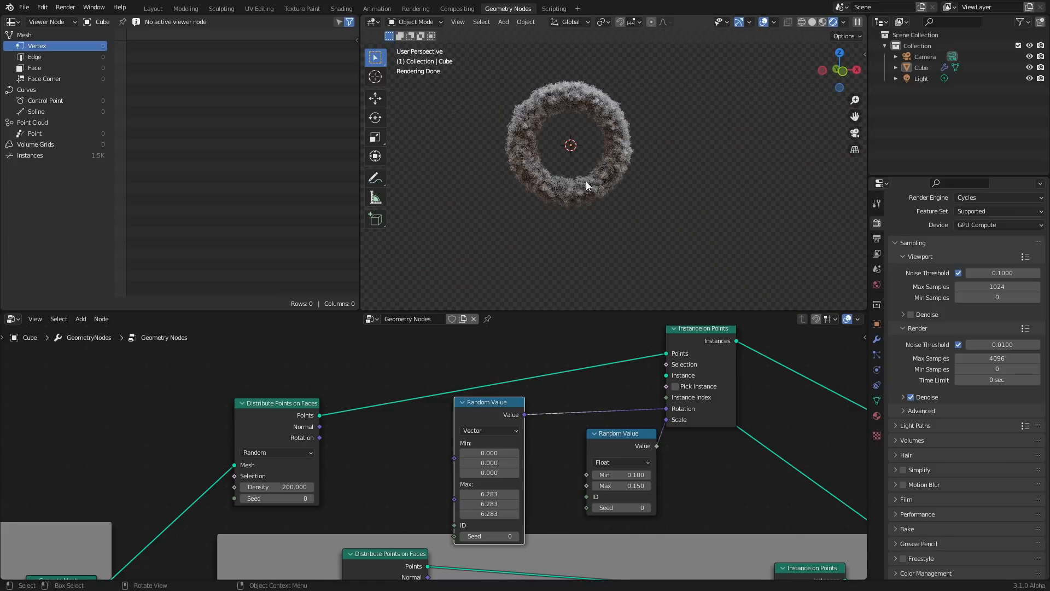
scroll(596, 188, "up", 3)
scroll(428, 425, "down", 5)
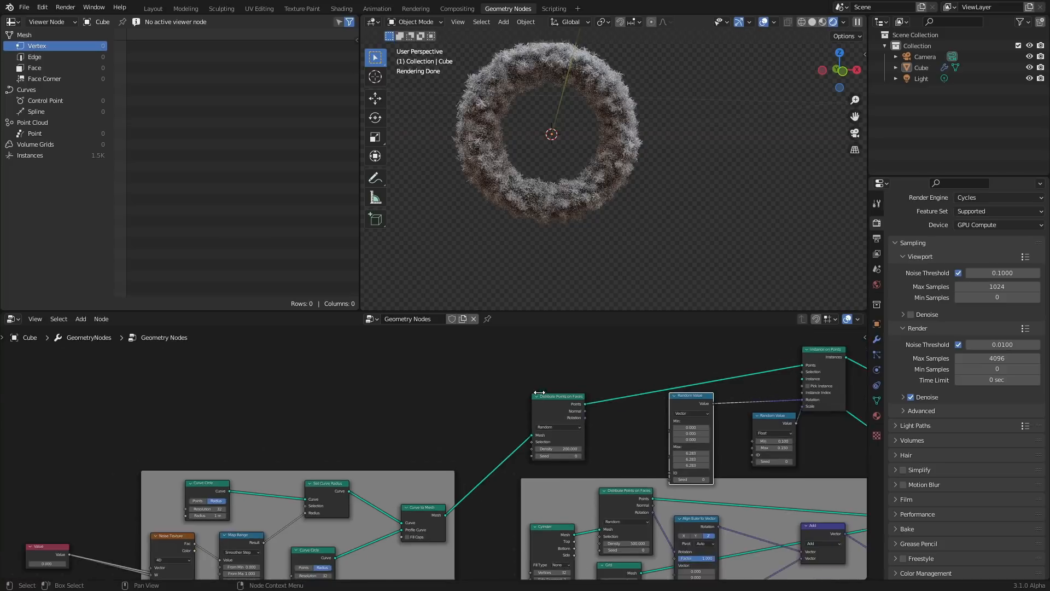
Scrub the Value node feeding the Noise Texture, then set it to 0
middle_click_drag(422, 467, 449, 402)
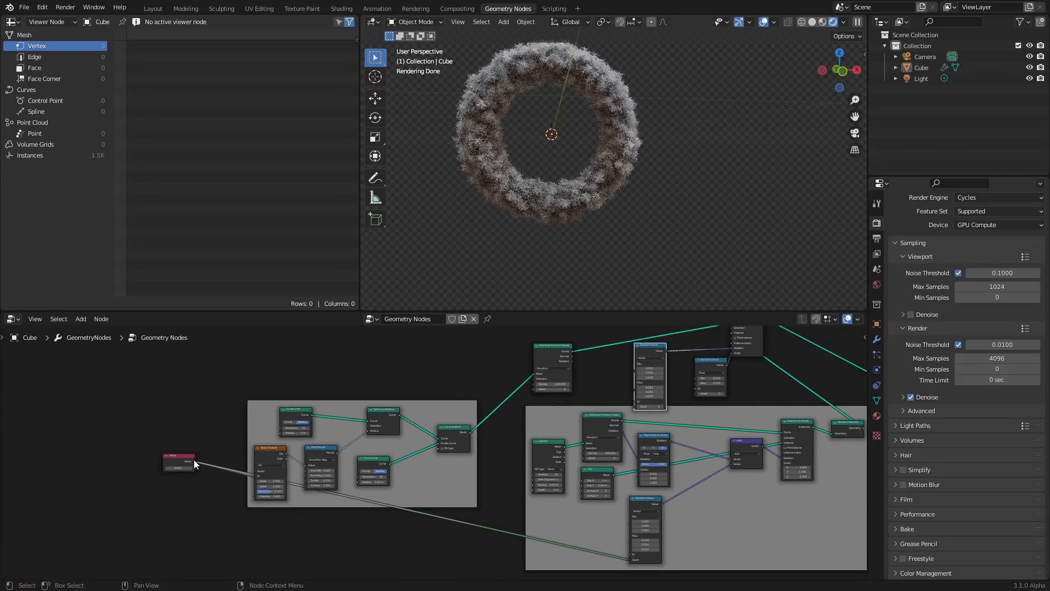
left_click_drag(194, 460, 634, 408)
middle_click_drag(634, 408, 520, 405)
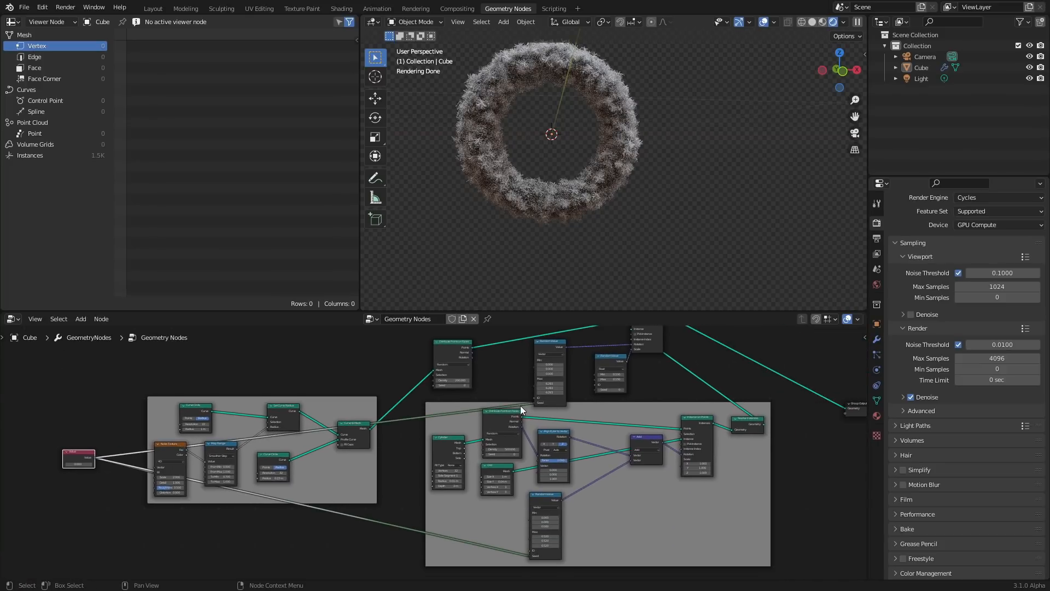
left_click_drag(96, 457, 598, 389)
key("KP_Decimal")
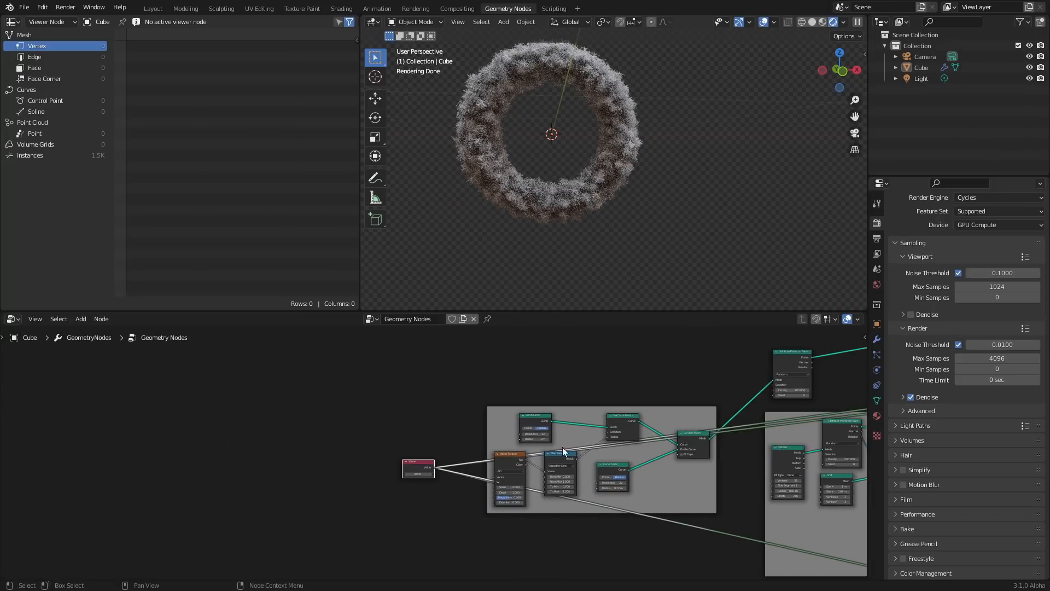
left_click_drag(443, 455, 517, 454)
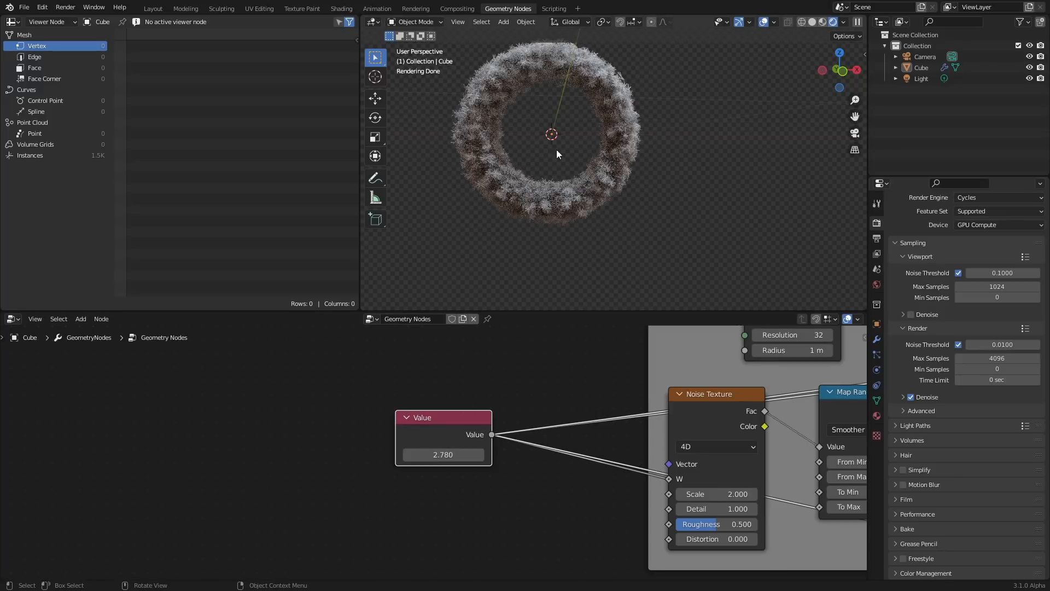
left_click_drag(452, 454, 561, 454)
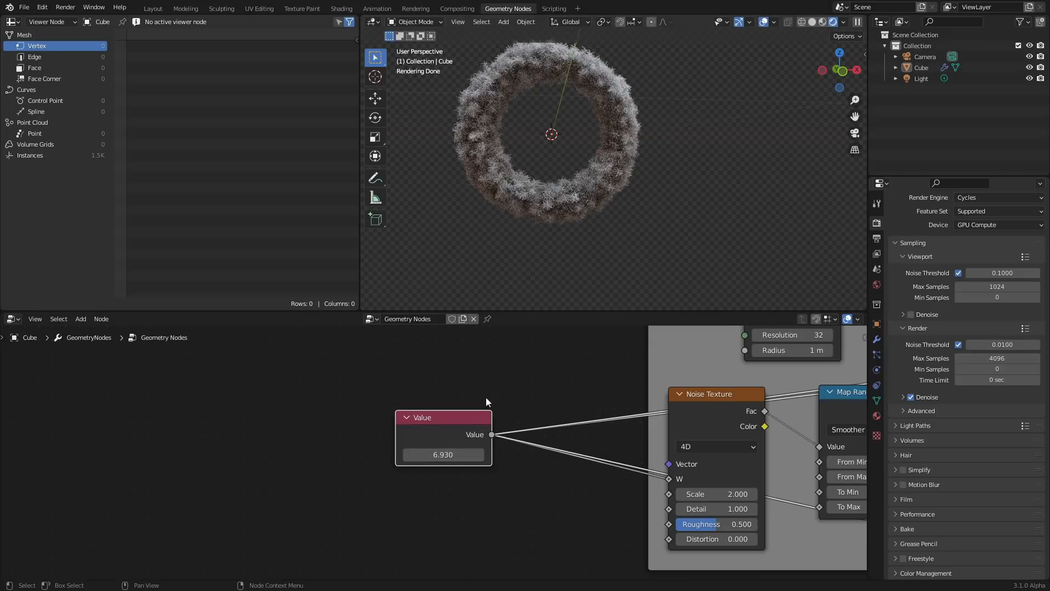
left_click(432, 455)
type("0")
key("Return")
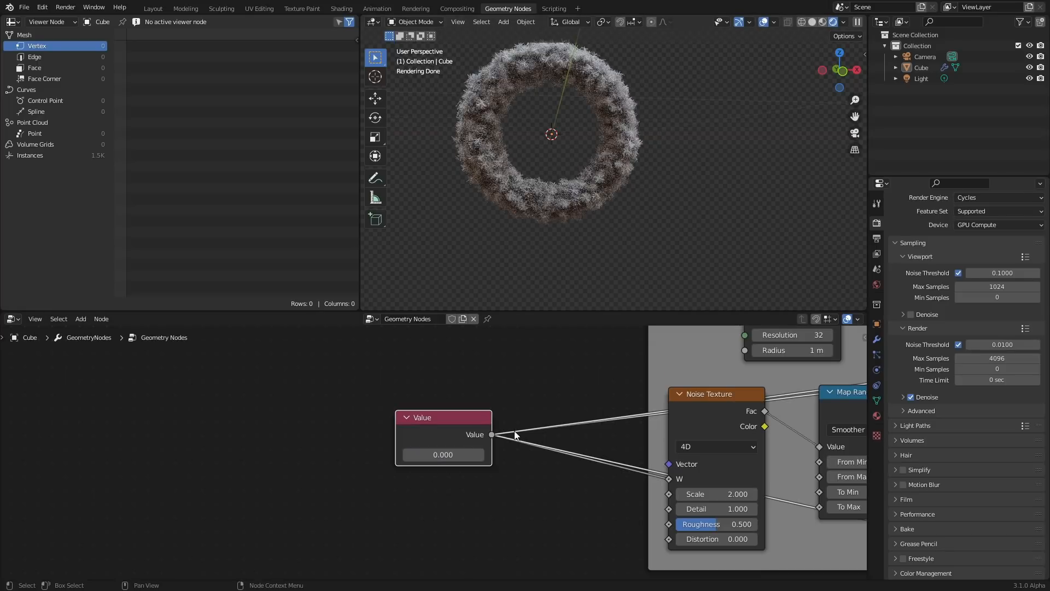
Set the ring Curve Circle's resolution to 3
scroll(608, 412, "down", 4)
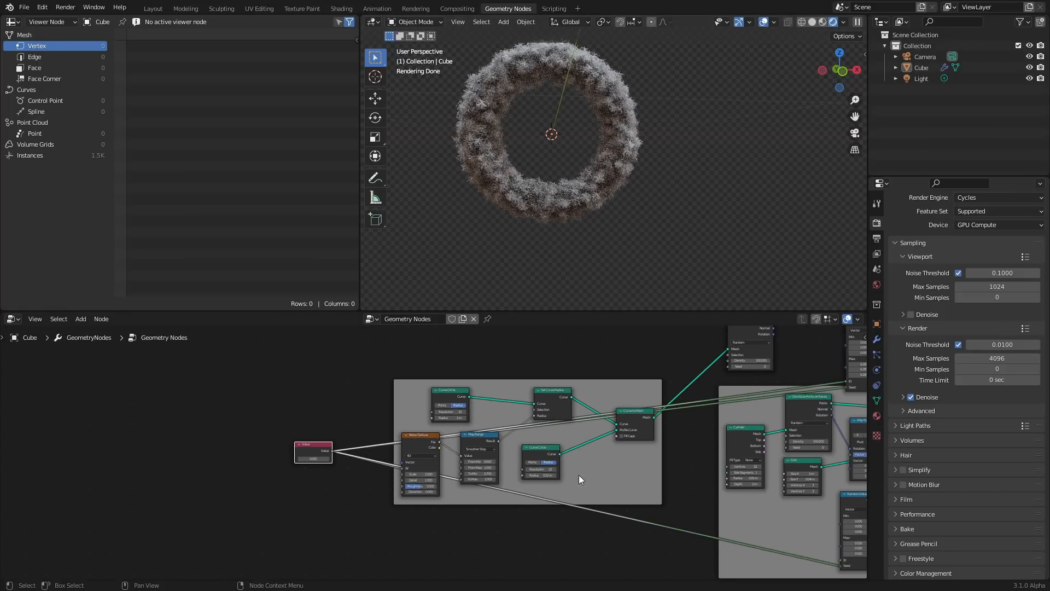
scroll(578, 475, "down", 7)
middle_click_drag(585, 431, 488, 449)
scroll(365, 442, "up", 12)
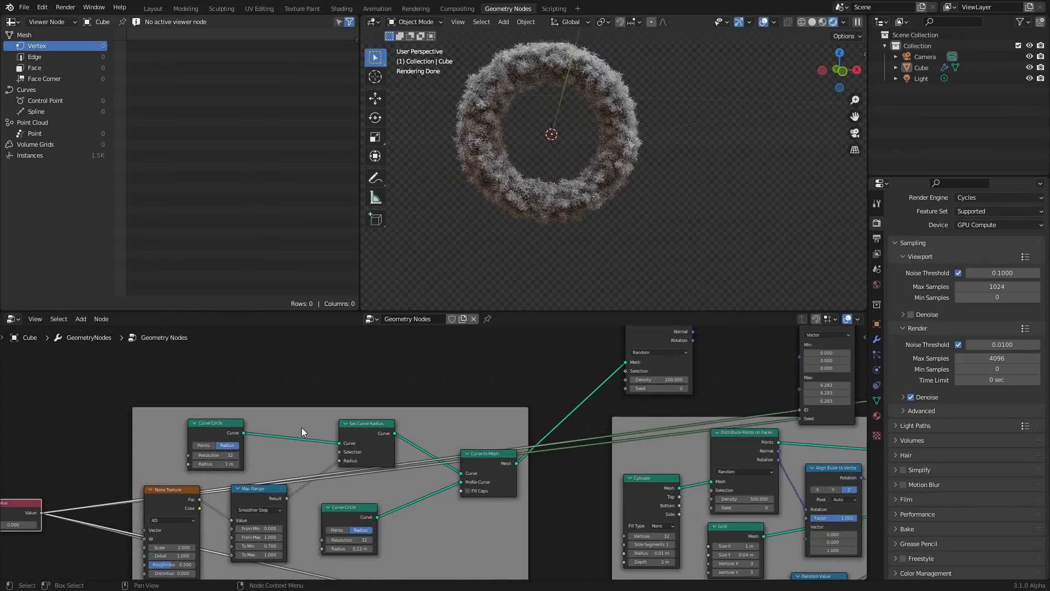
middle_click_drag(214, 461, 421, 438)
scroll(422, 438, "up", 4)
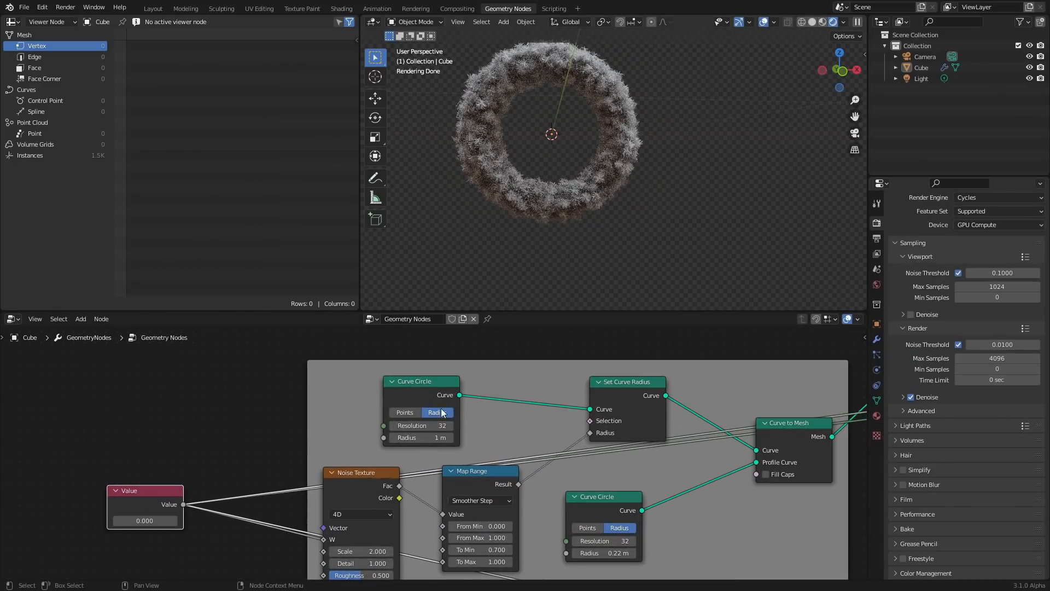
type("3")
key("Return")
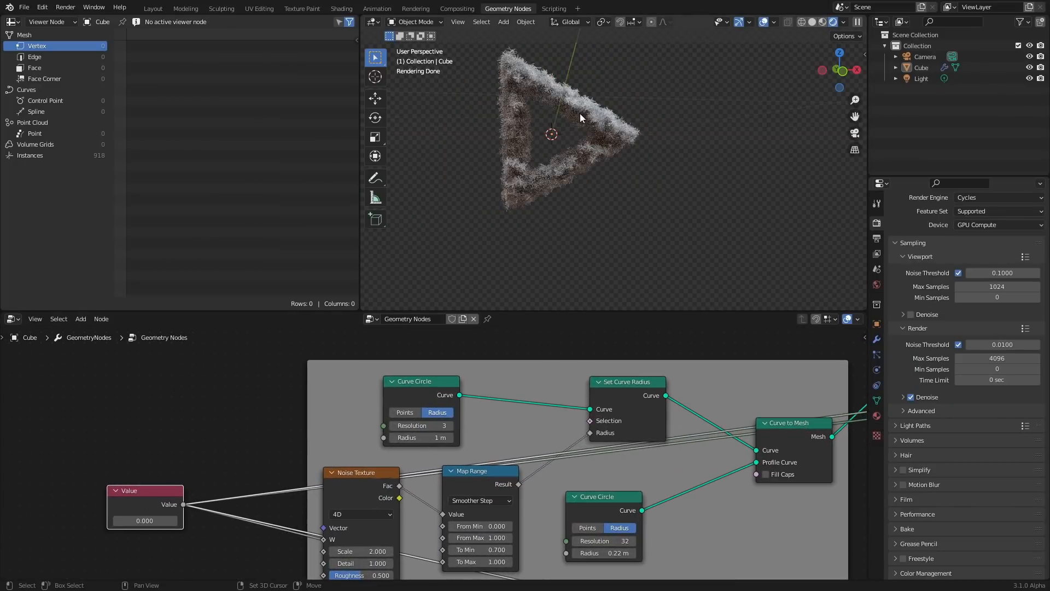
Set the ring Curve Circle's resolution to 30
scroll(600, 187, "up", 3)
middle_click_drag(580, 113, 600, 153, "shift")
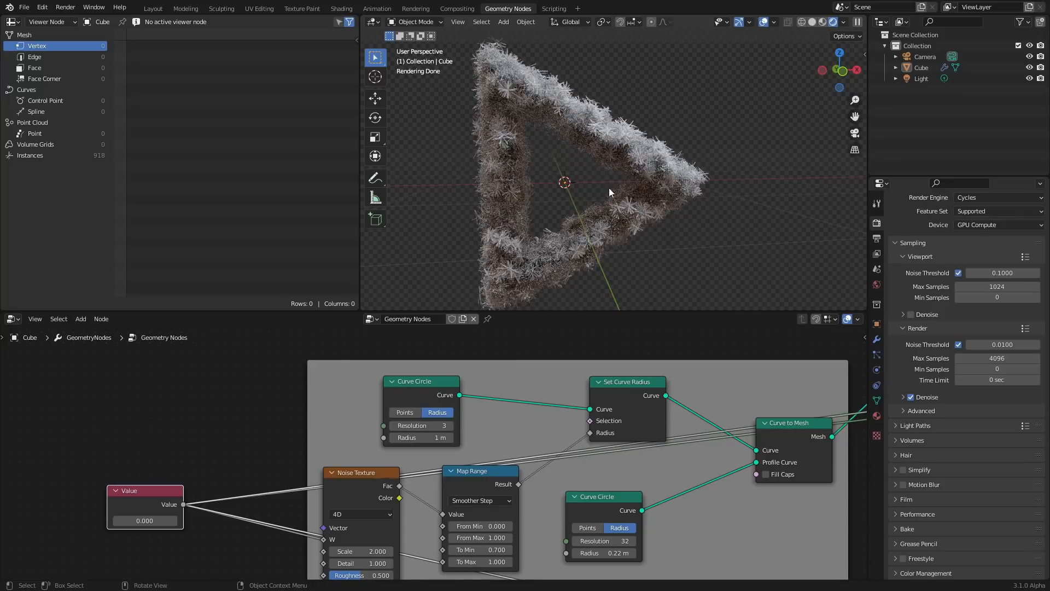
scroll(609, 188, "down", 2)
left_click(450, 426)
left_click(451, 425)
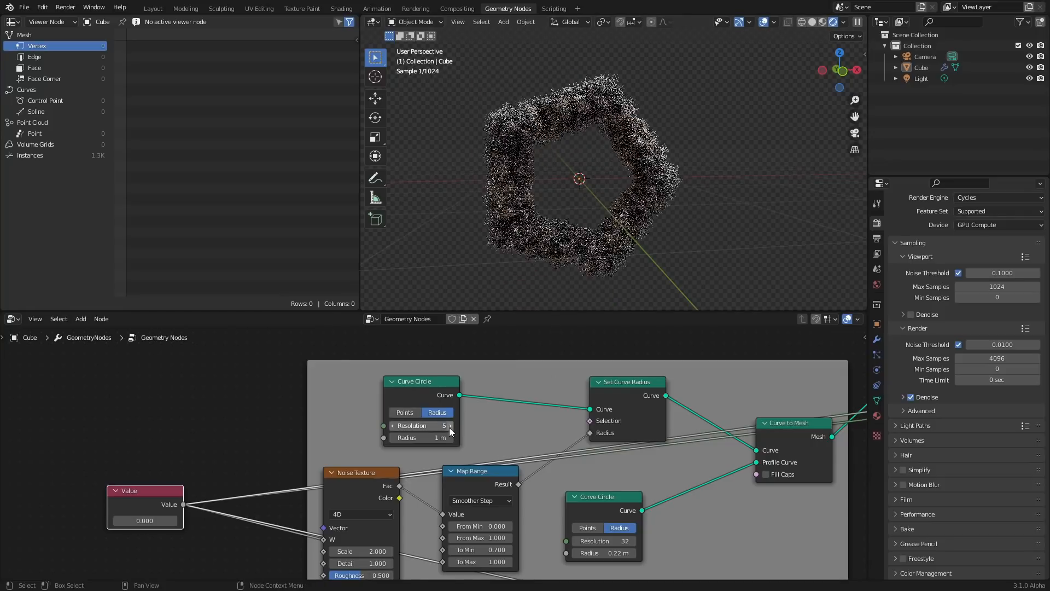
left_click(450, 426)
left_click(450, 426)
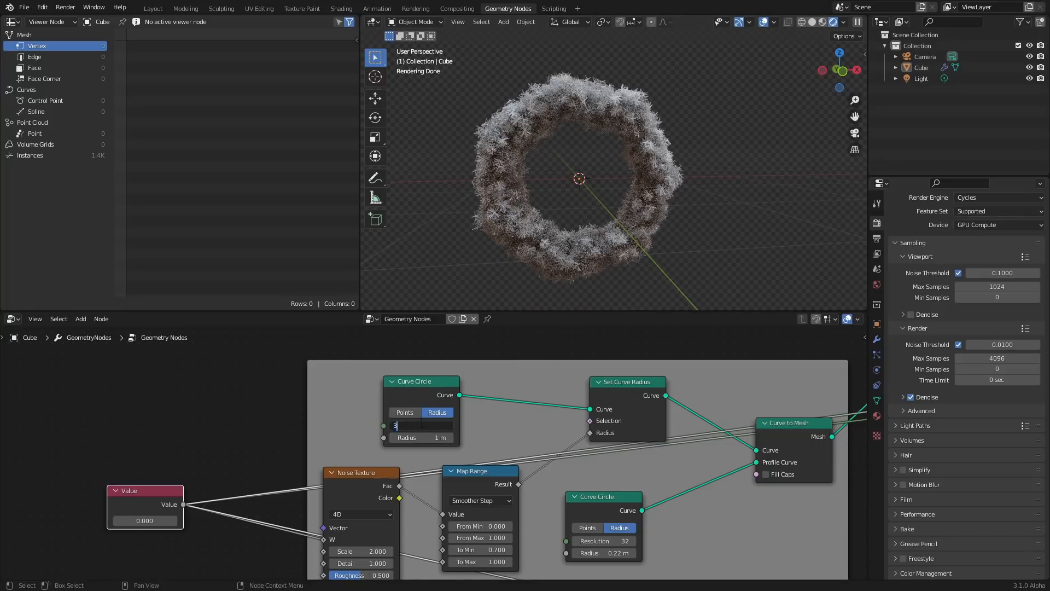
type("0")
key("Return")
Try adjusting the ring circle's radius and the Map Range To Min, undoing both changes
left_click_drag(424, 438, 389, 438)
key("ctrl+z")
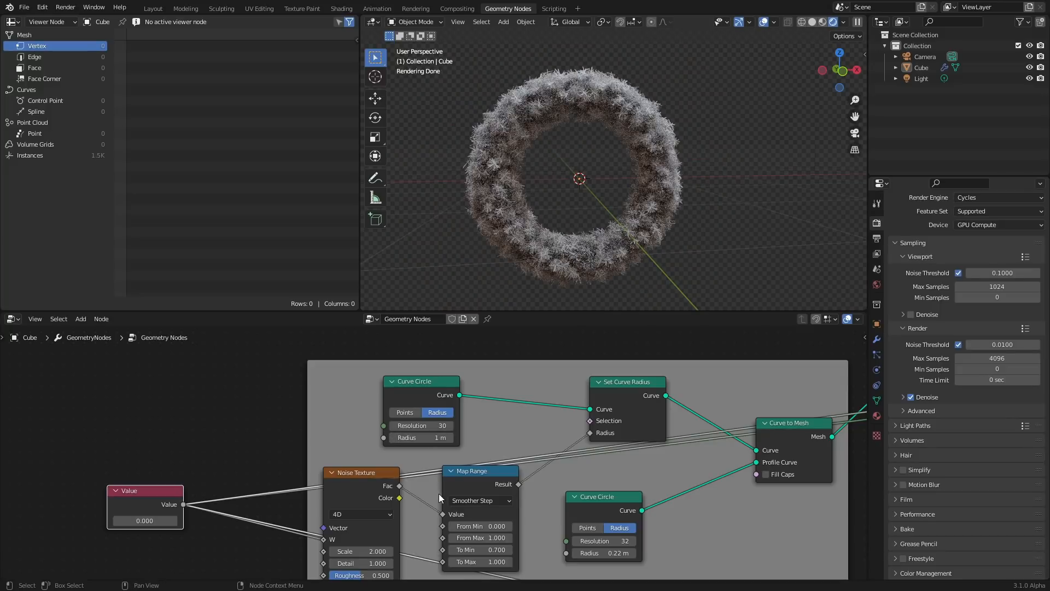
left_click_drag(477, 550, 424, 550)
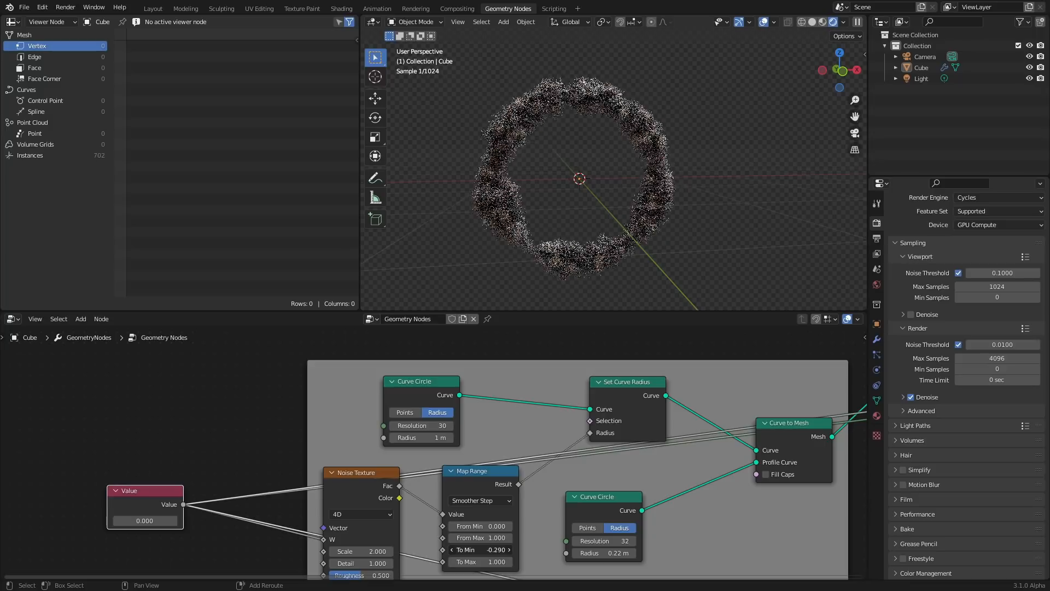
key("ctrl+z")
Save the file
key("ctrl+s")
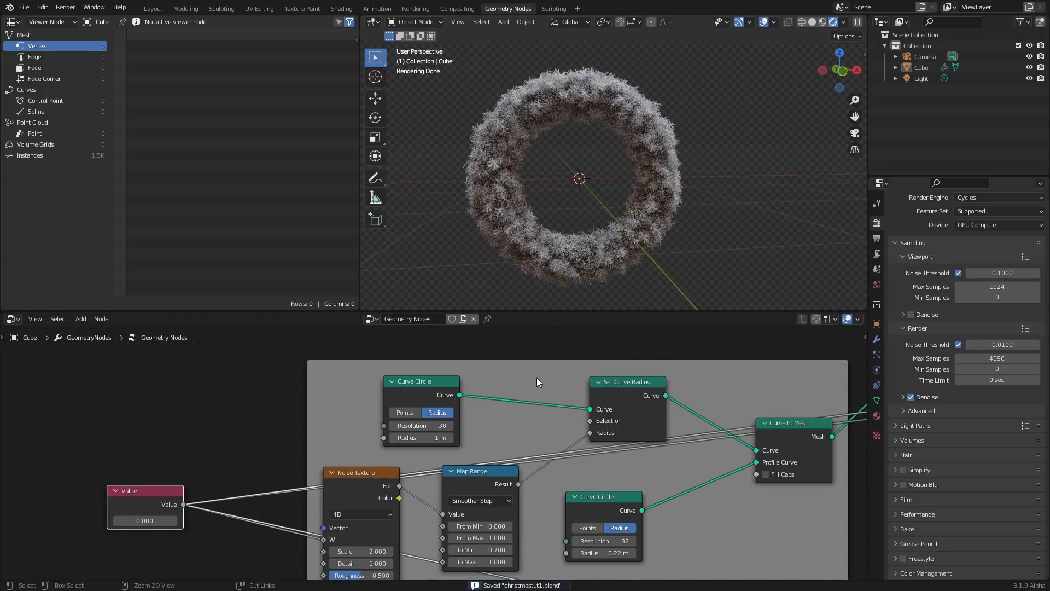
scroll(569, 372, "down", 3)
middle_click_drag(744, 397, 350, 387)
middle_click_drag(644, 404, 474, 345)
scroll(333, 398, "up", 5)
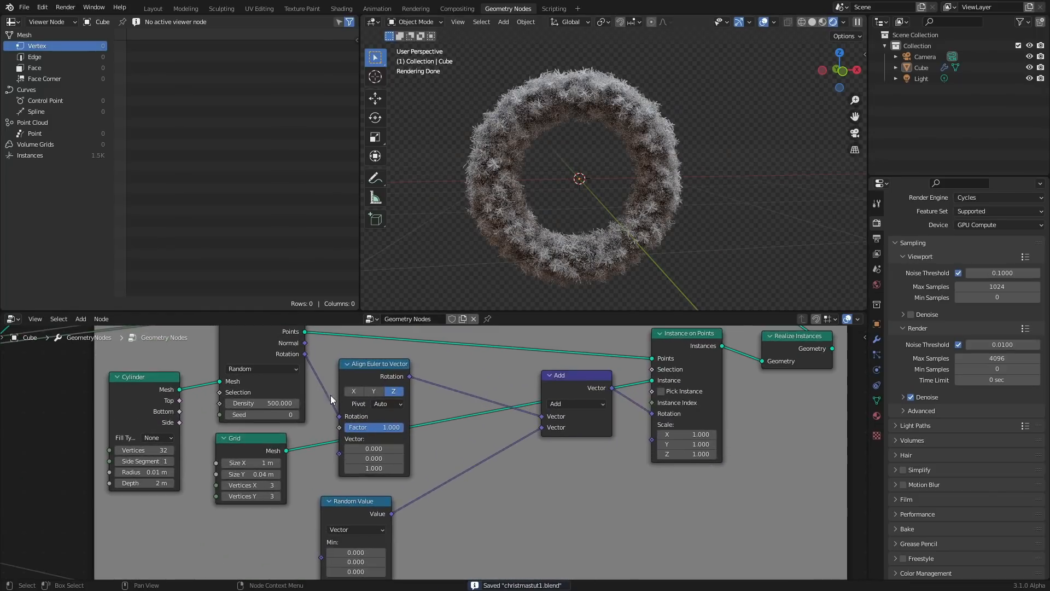
middle_click_drag(325, 394, 370, 411)
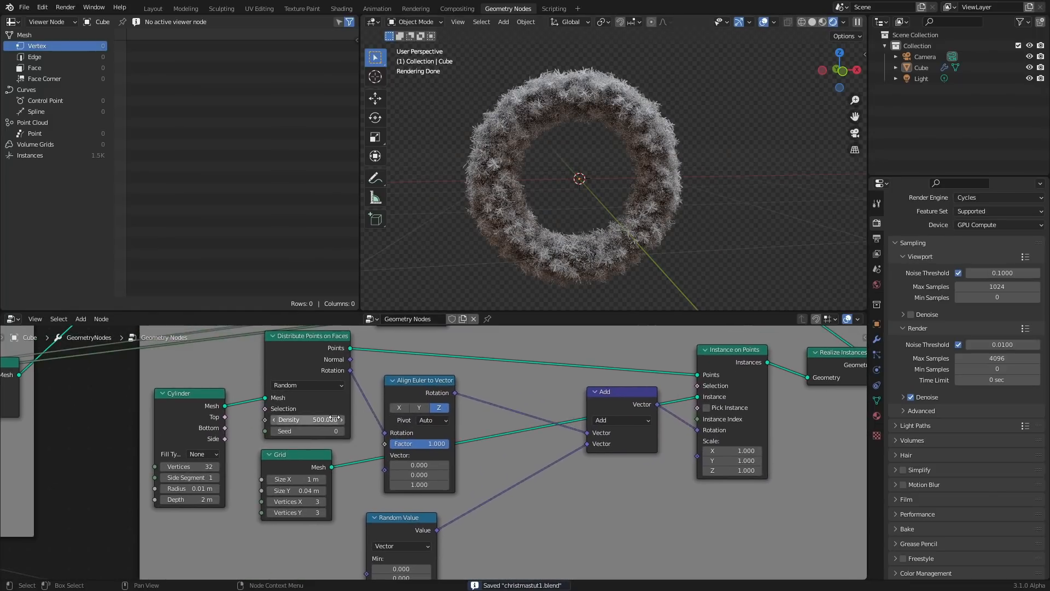
left_click(825, 356)
key("m")
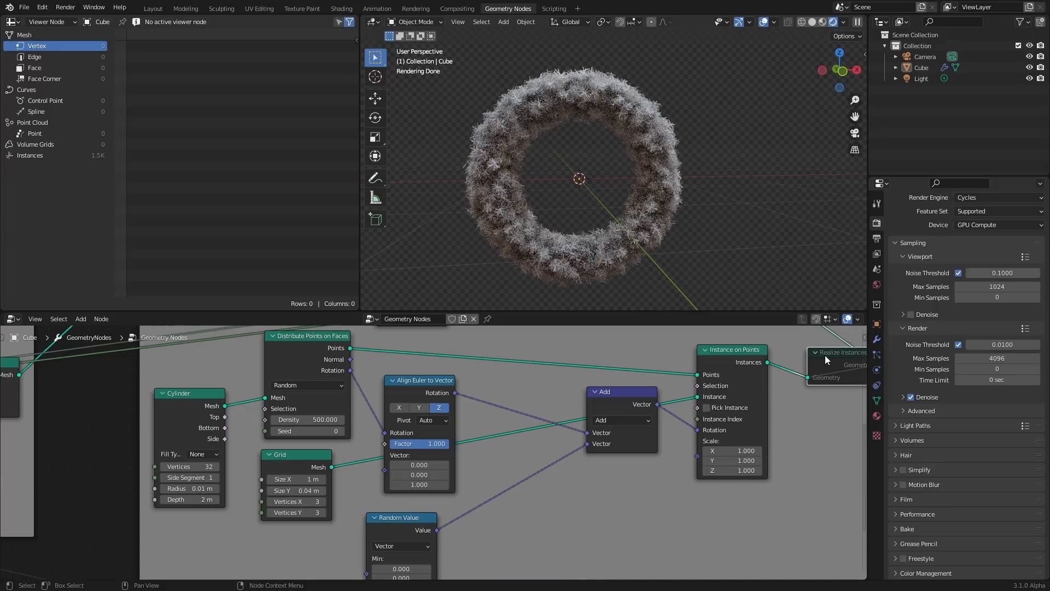
key("m")
middle_click_drag(522, 348, 635, 385)
scroll(422, 451, "down", 1)
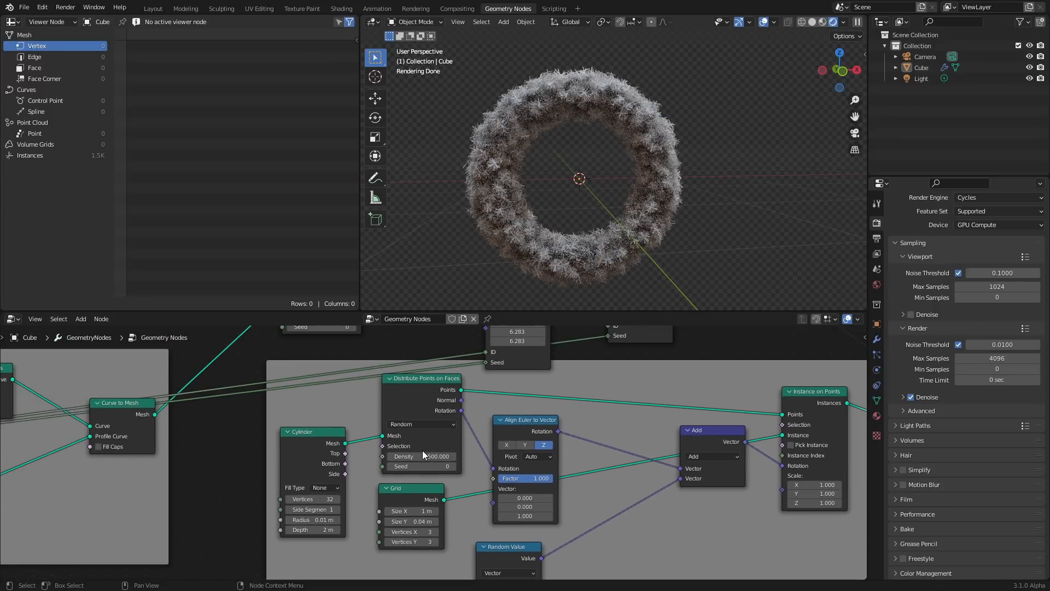
left_click_drag(423, 453, 413, 453)
scroll(691, 139, "down", 4)
scroll(681, 421, "down", 5)
middle_click_drag(759, 410, 500, 455)
scroll(667, 130, "up", 1)
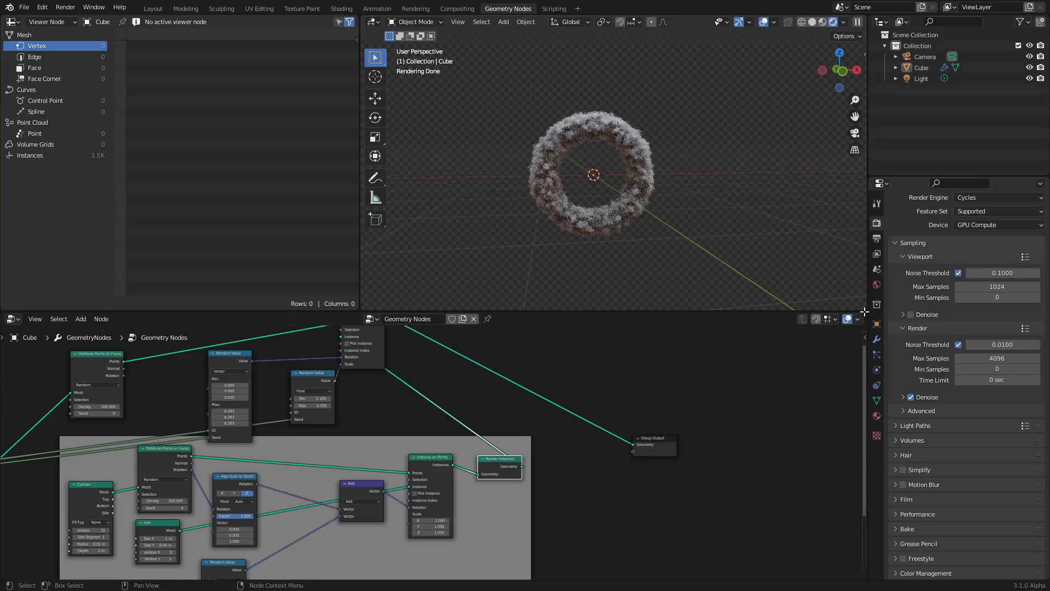
Split the node editor into two side-by-side areas and frame the upper Instance on Points node in the left one
left_click_drag(864, 312, 517, 321)
scroll(417, 364, "up", 2)
middle_click_drag(417, 364, 192, 379)
left_click_drag(296, 470, 388, 403)
key("g")
left_click(435, 333)
scroll(306, 351, "down", 5)
scroll(148, 345, "up", 4)
middle_click_drag(148, 346, 253, 412)
middle_click_drag(209, 377, 201, 419)
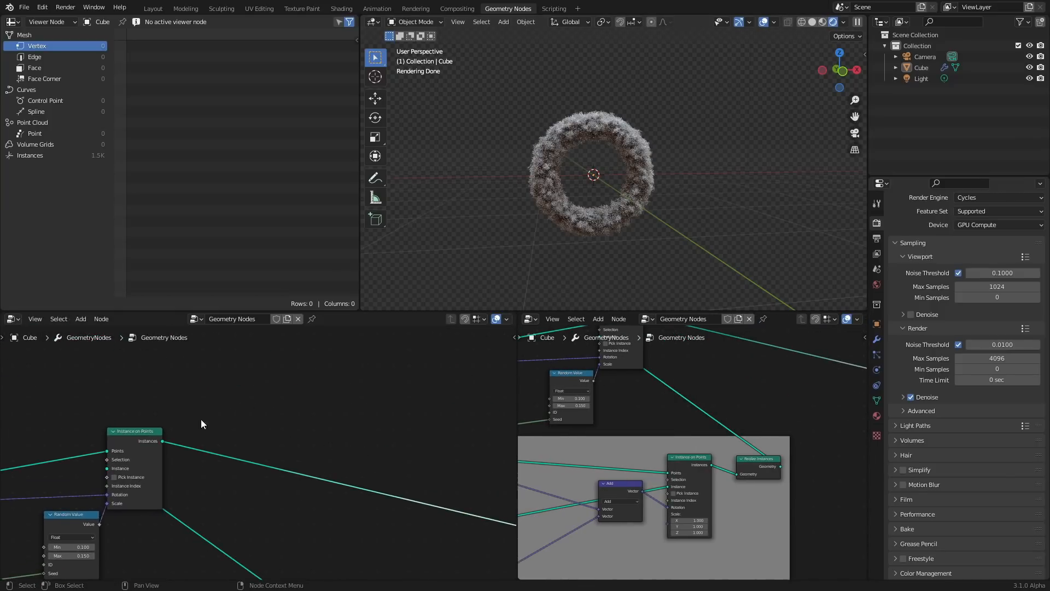
Insert a Set Material node after the upper Instance on Points node and assign the material named Material
key("shift+a")
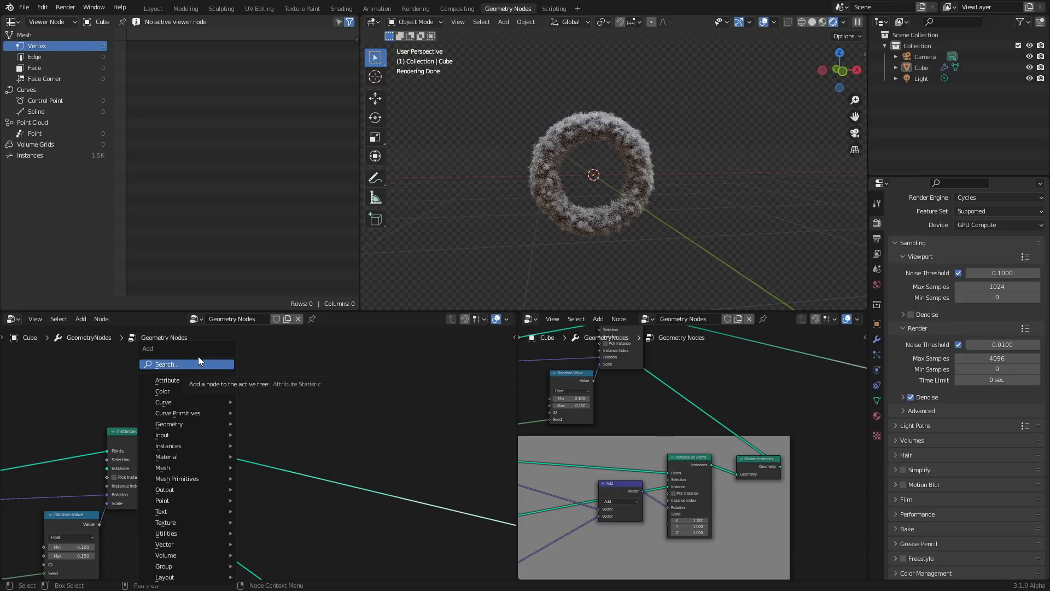
left_click(202, 364)
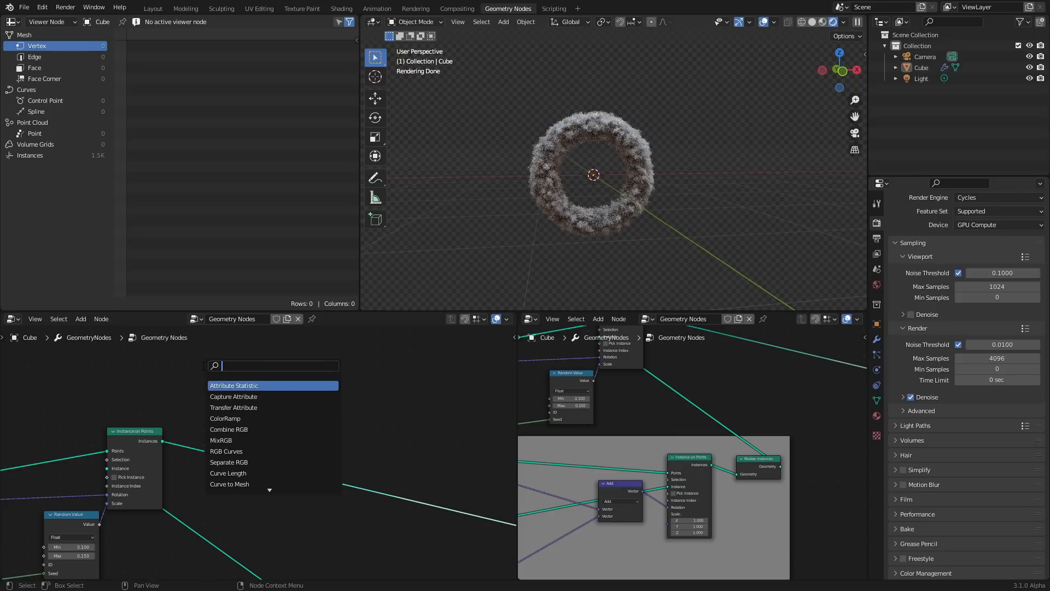
type("set")
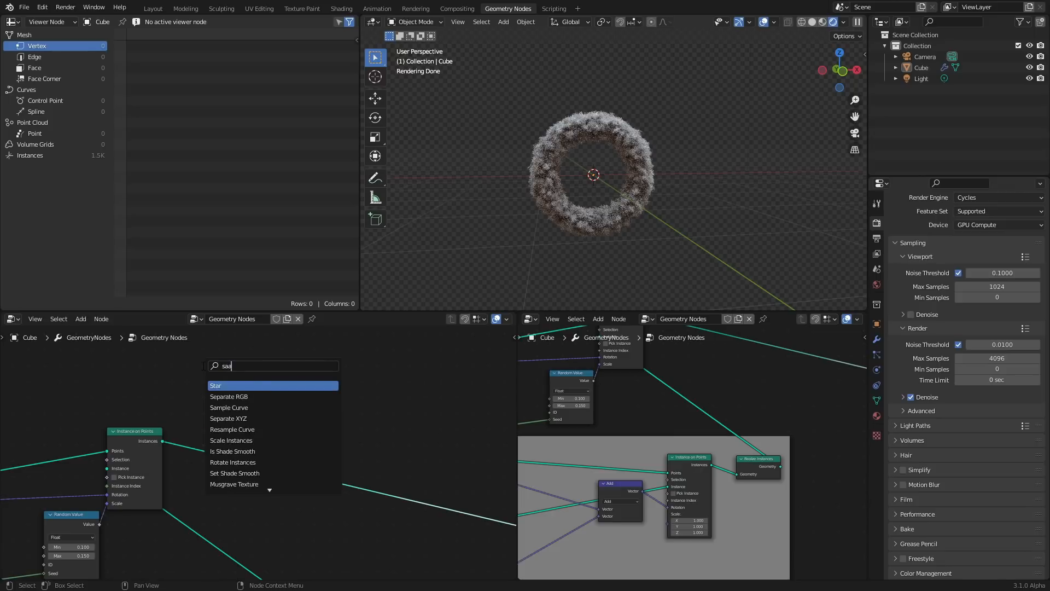
type(" m")
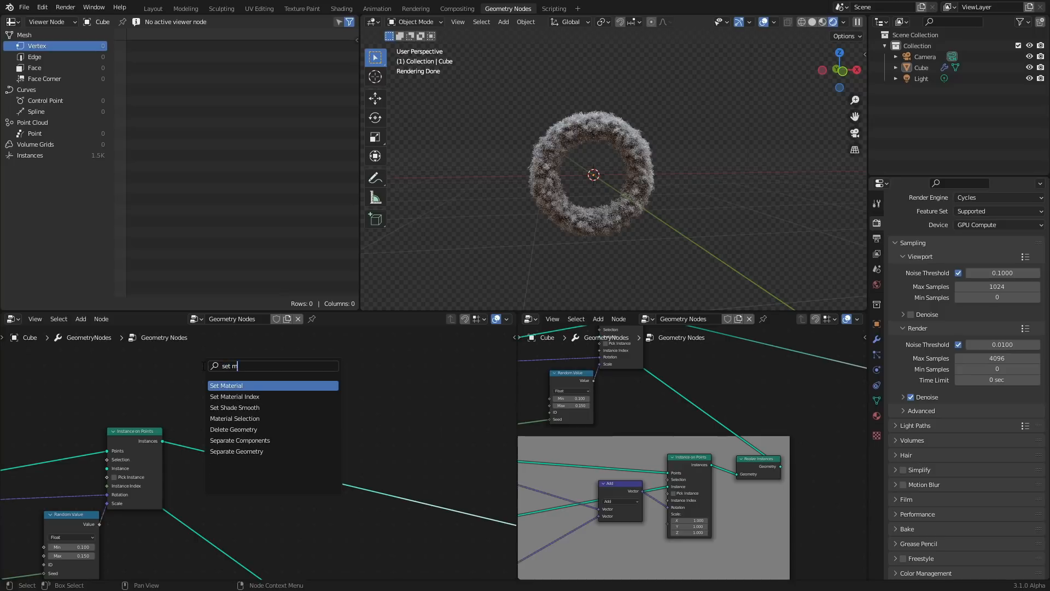
key("Return")
left_click(253, 448)
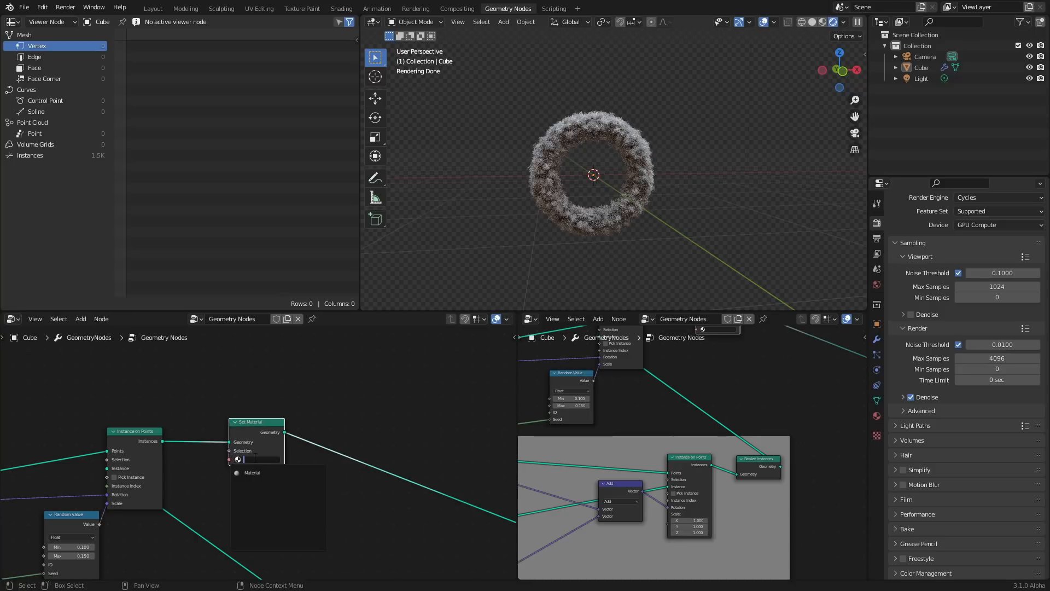
left_click(255, 472)
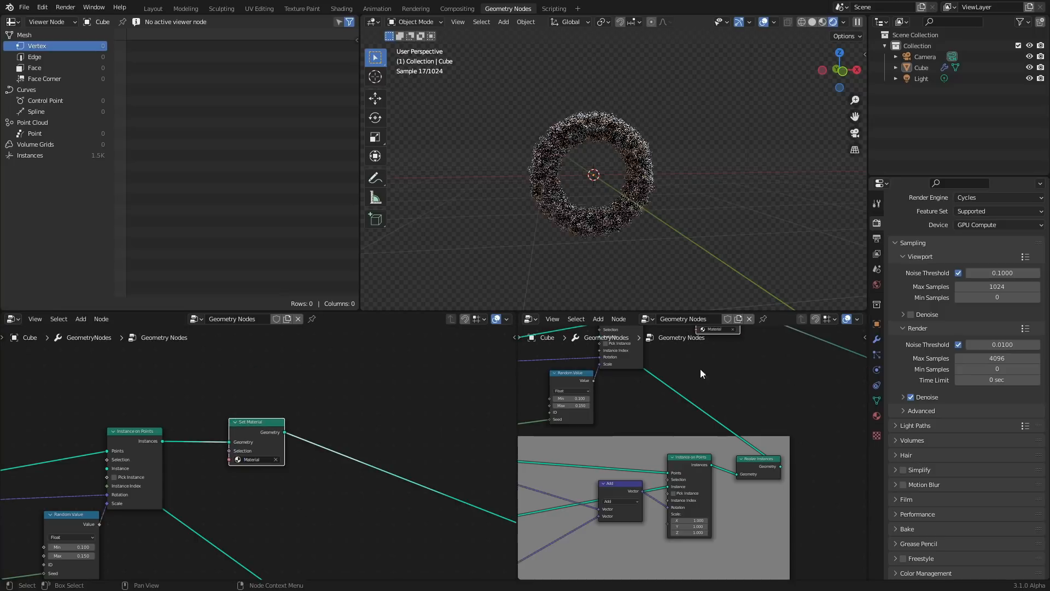
Switch the right area to the Shader Editor, delete the material's default Principled BSDF node and save the file
left_click(536, 319)
left_click(555, 422)
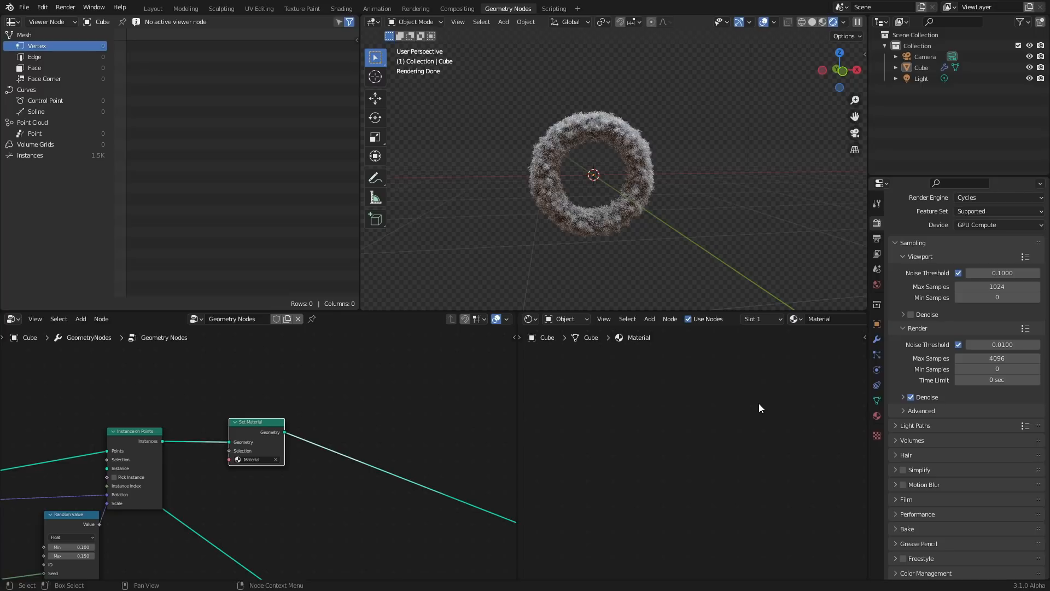
key("Home")
scroll(752, 371, "up", 7)
middle_click_drag(686, 396, 710, 456)
key("x")
key("ctrl+s")
Add a Translucent BSDF connected to the Material Output's Surface and give it a yellowish green color
key("Home")
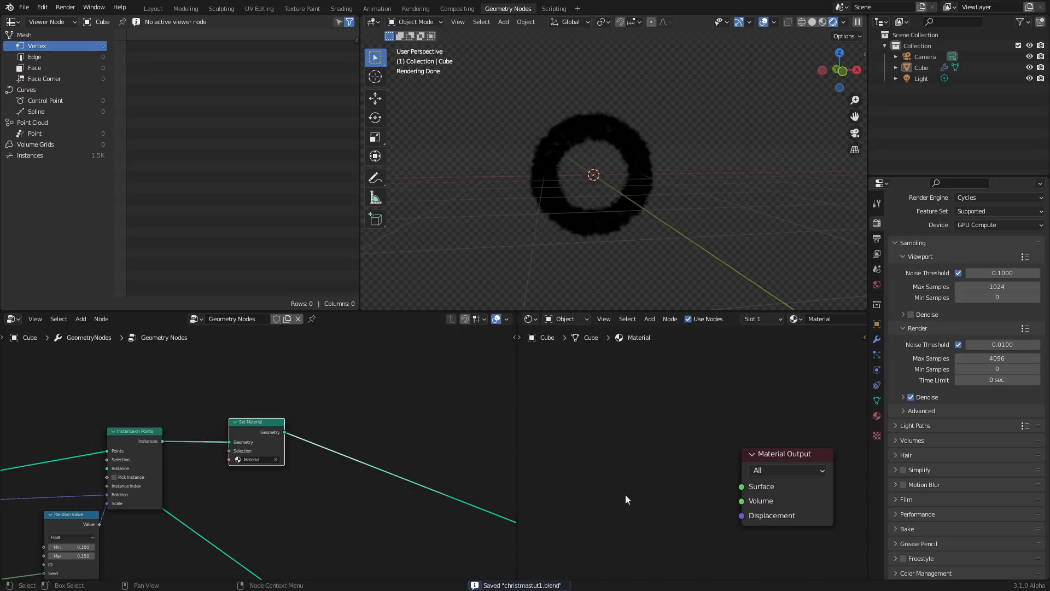
key("shift+a")
mouse_move(599, 435)
left_click(626, 448)
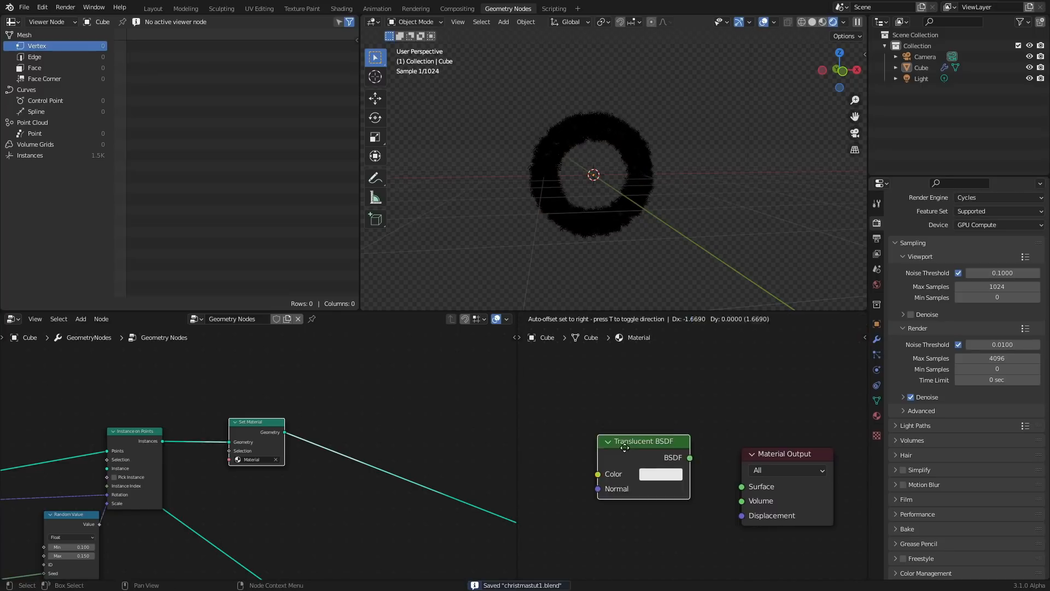
left_click(573, 444)
left_click_drag(748, 488, 747, 487)
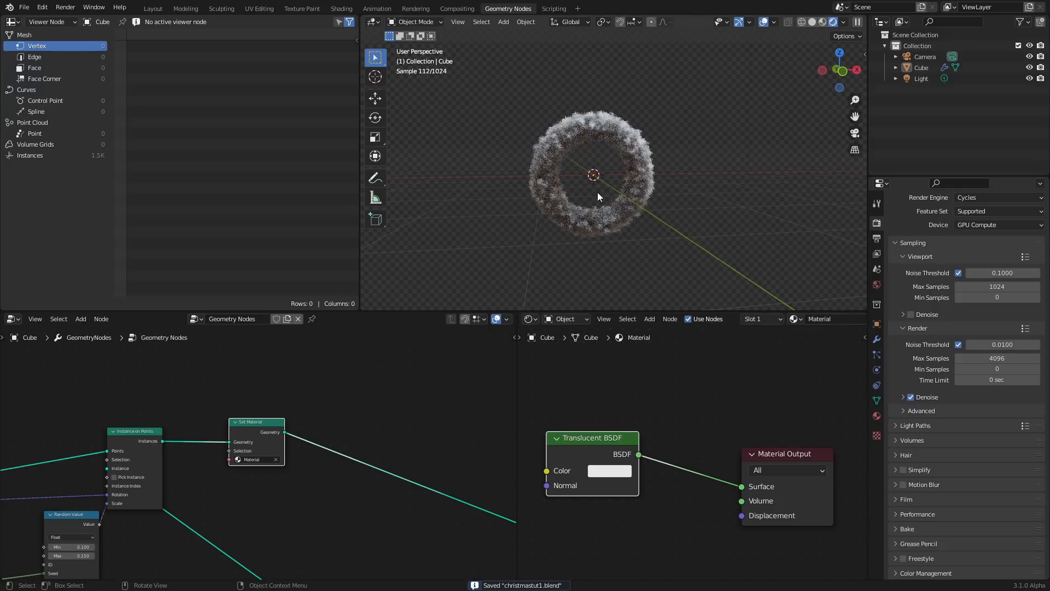
left_click(622, 469)
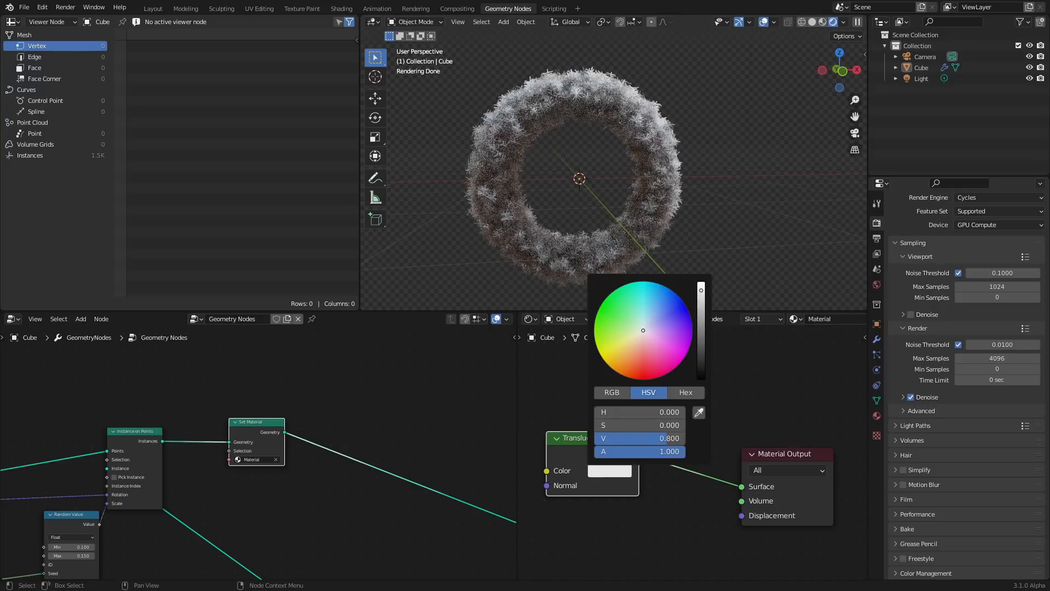
left_click(617, 337)
left_click_drag(701, 317, 701, 304)
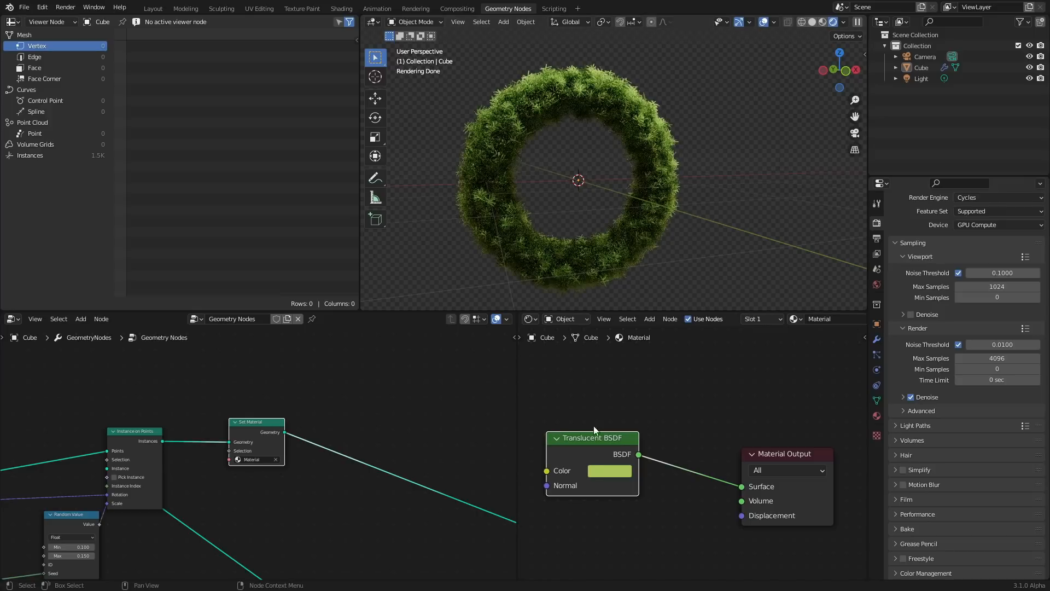
key("shift+a")
left_click(577, 419)
type("tra")
left_click(607, 435)
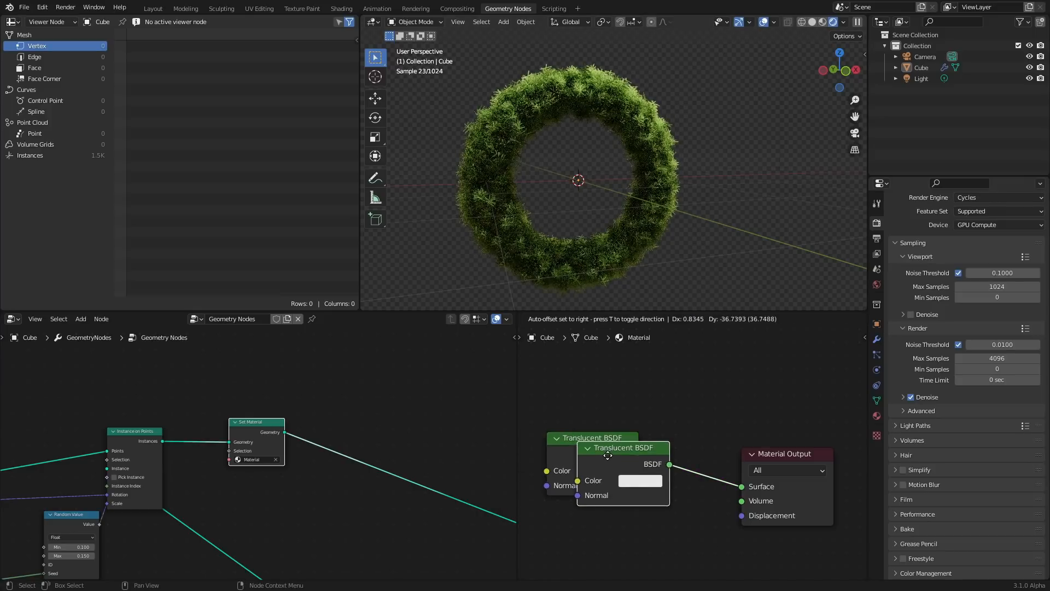
left_click(602, 526)
key("x")
Add a Transparent BSDF, mix it with the Translucent BSDF through a Mix Shader, and feed that into the output's Surface
key("shift+a")
left_click(582, 375)
type("tra")
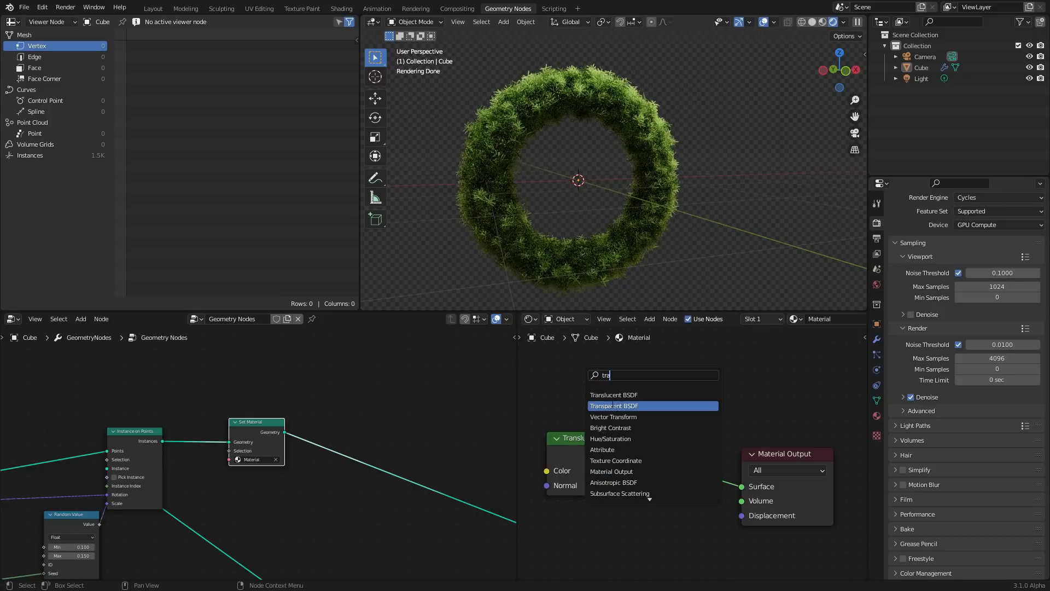
left_click(611, 407)
left_click(581, 549)
right_click_drag(597, 530, 604, 484, "ctrl+shift")
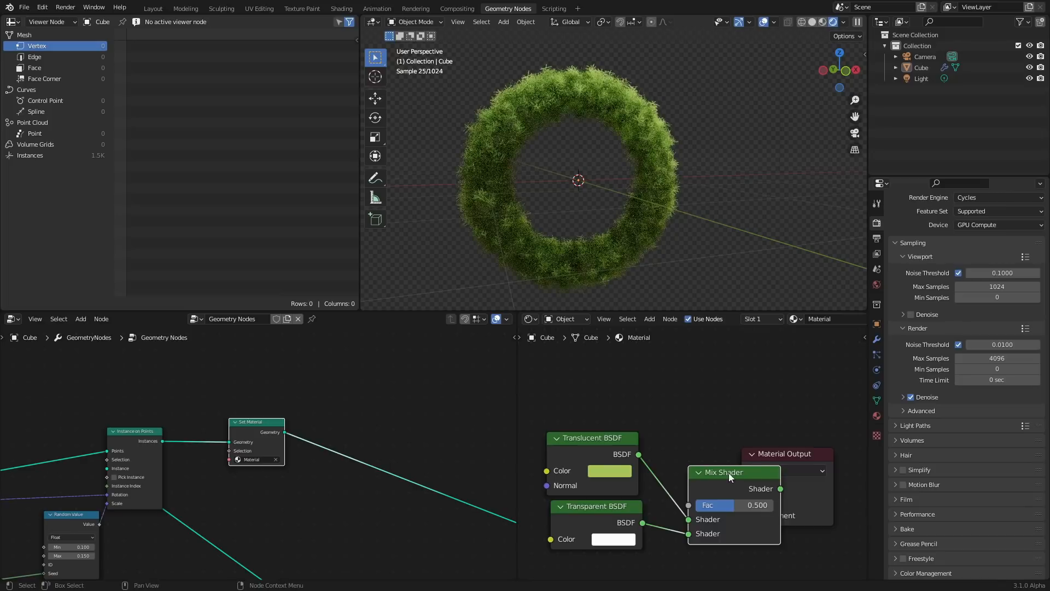
left_click_drag(800, 456, 882, 448)
middle_click_drag(731, 448, 686, 409)
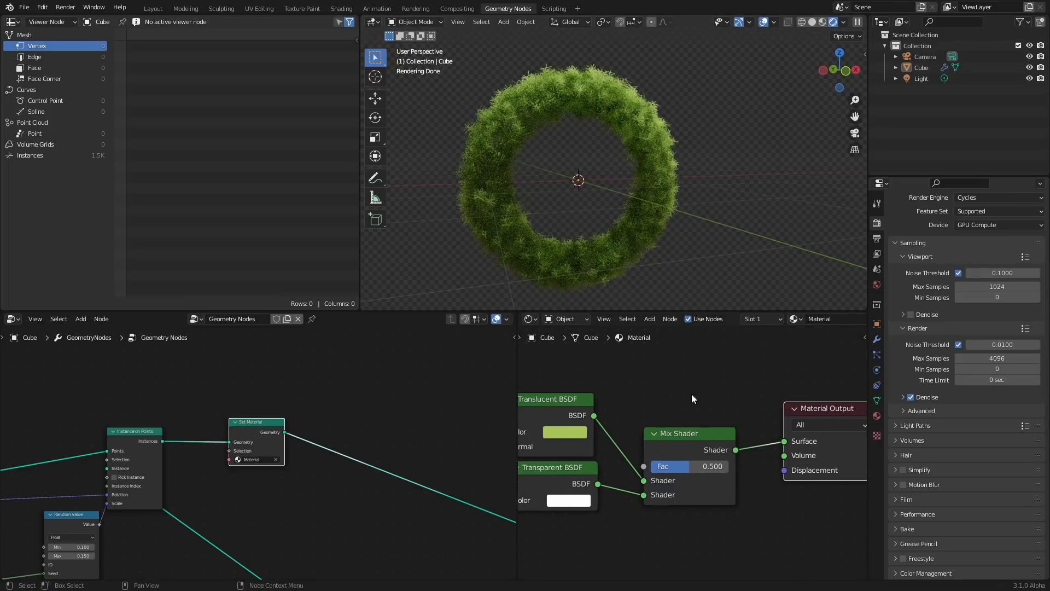
Try setting the Mix Shader's Fac to 1.000 and undo it
left_click_drag(687, 471, 728, 462)
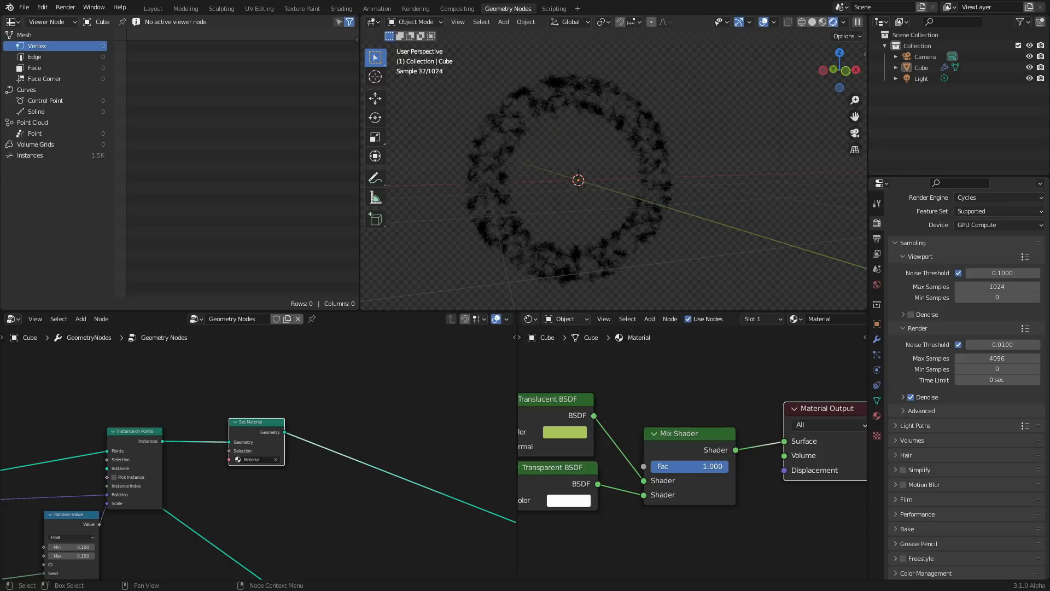
key("ctrl+z")
Darken the Translucent BSDF's green to hue 0.215, saturation 0.771 and value 0.360
middle_click_drag(564, 437, 671, 422)
left_click(676, 418)
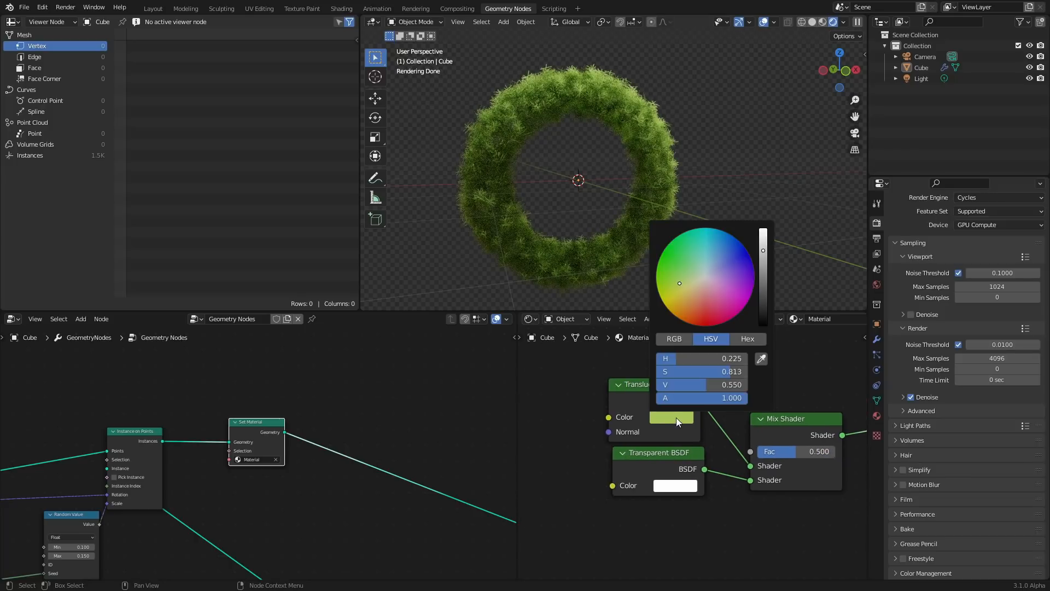
scroll(682, 270, "down", 4)
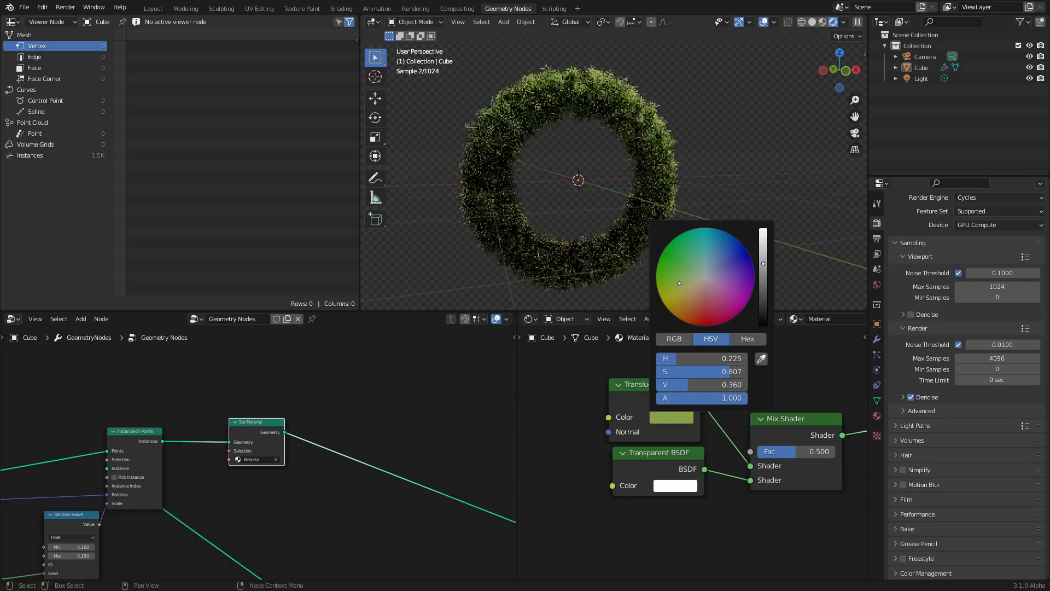
left_click_drag(678, 281, 682, 284)
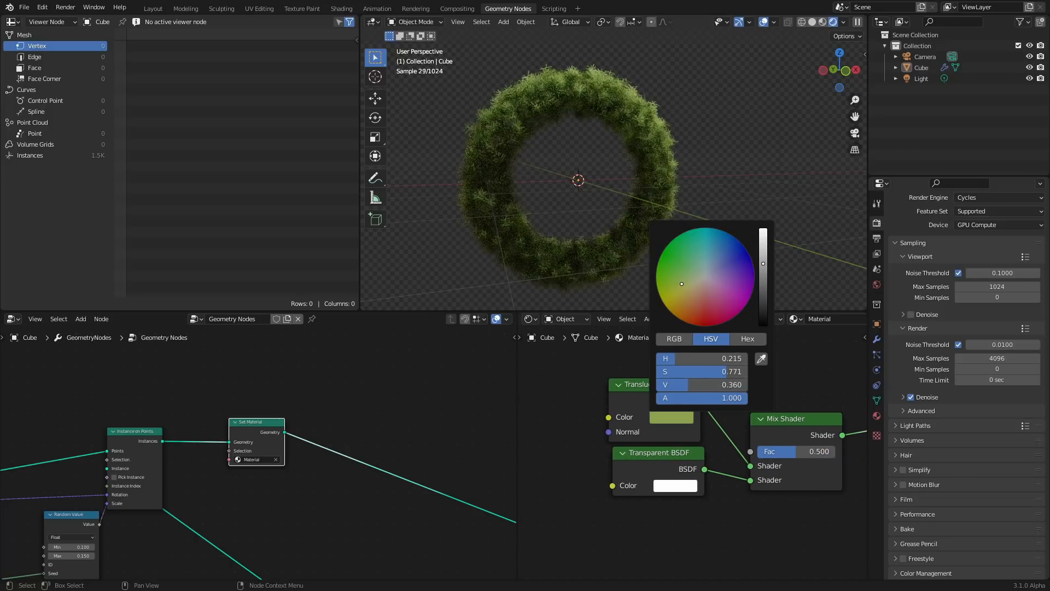
left_click(678, 133)
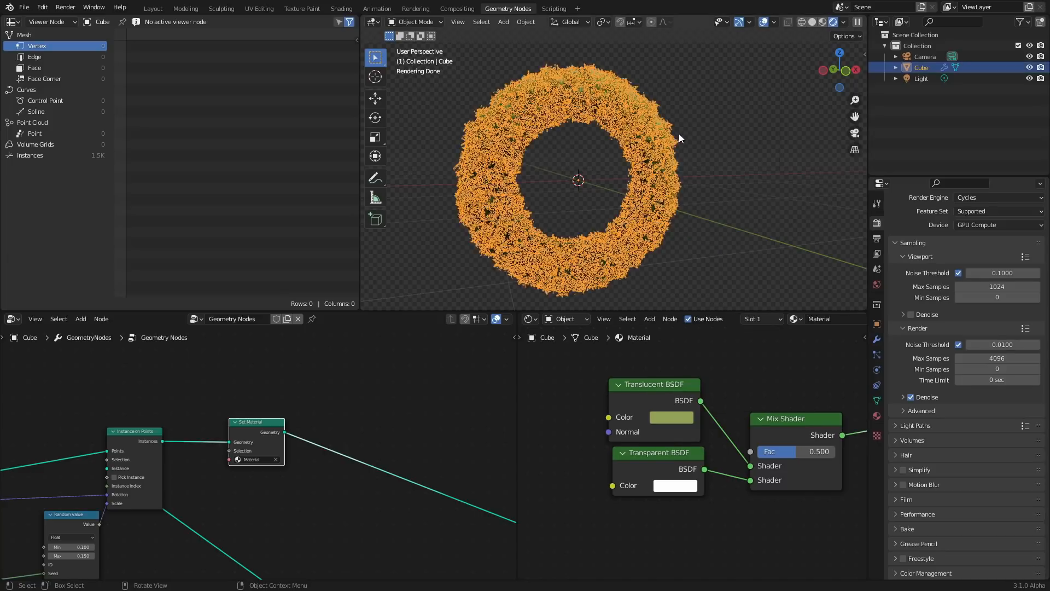
scroll(687, 136, "down", 3)
left_click(695, 145)
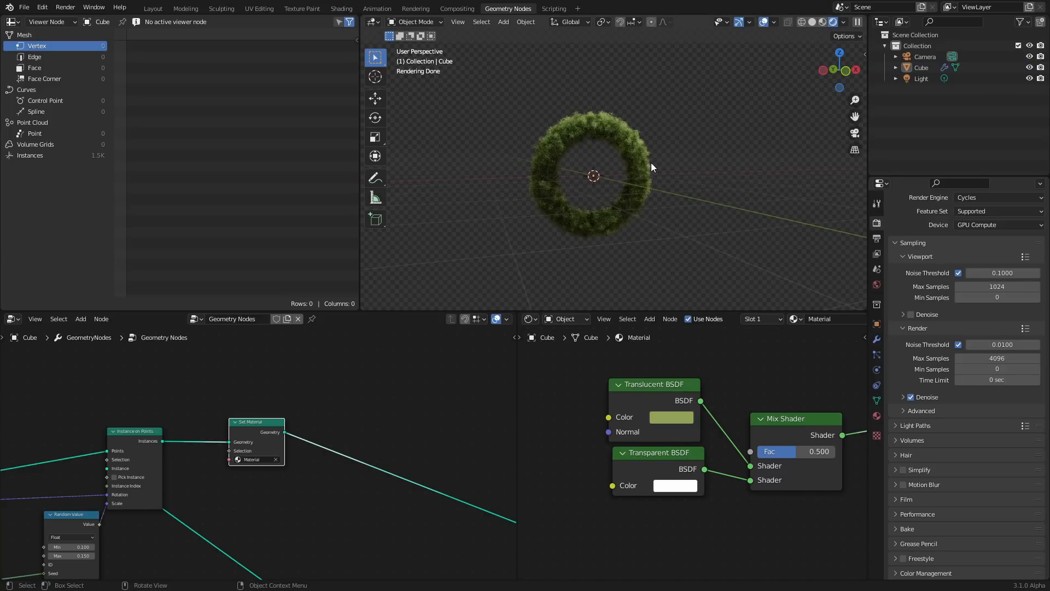
scroll(136, 517, "down", 6)
Set the ring Curve Circle's resolution to 3
middle_click_drag(189, 462, 462, 397)
middle_click_drag(108, 470, 258, 431)
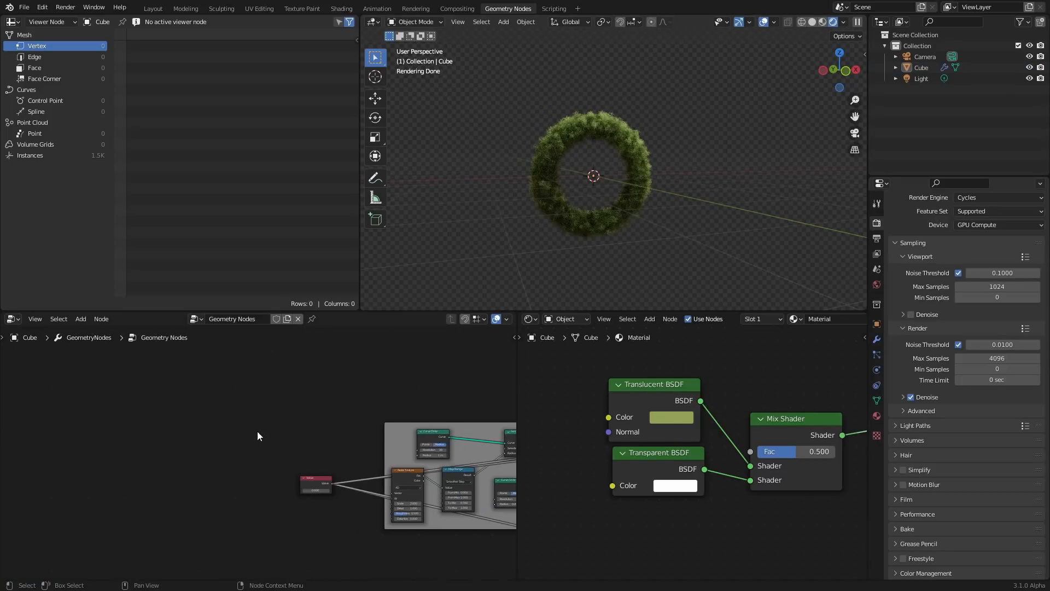
scroll(257, 432, "up", 5)
middle_click_drag(399, 490, 278, 471)
scroll(231, 408, "up", 2)
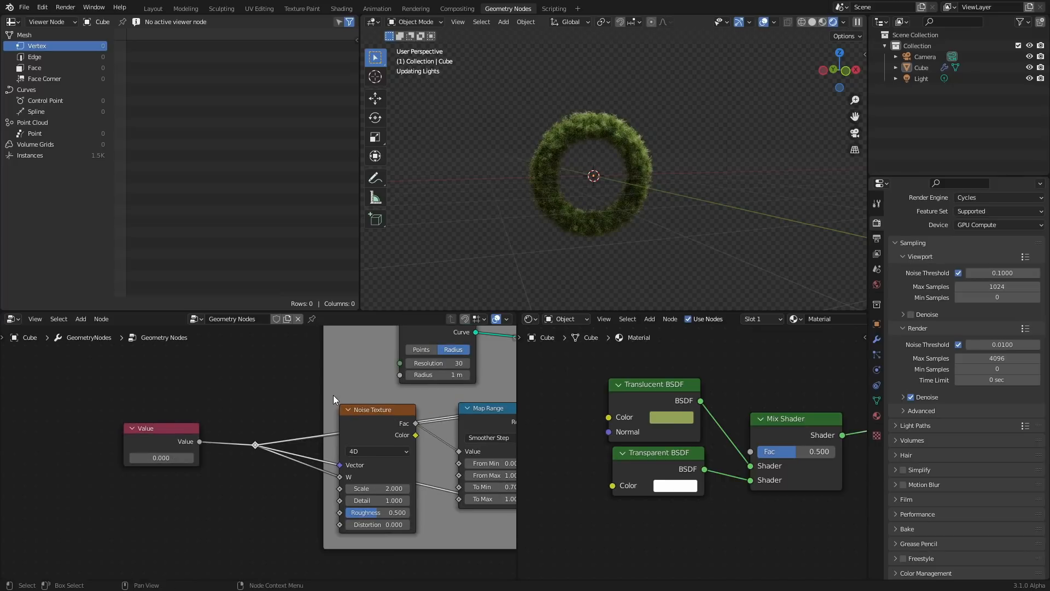
middle_click_drag(435, 373, 230, 441)
left_click(230, 432)
type("3")
key("Return")
Try feeding a Bezier Segment into Set Curve Radius, then undo the link and delete the node
middle_click_drag(277, 408, 276, 439)
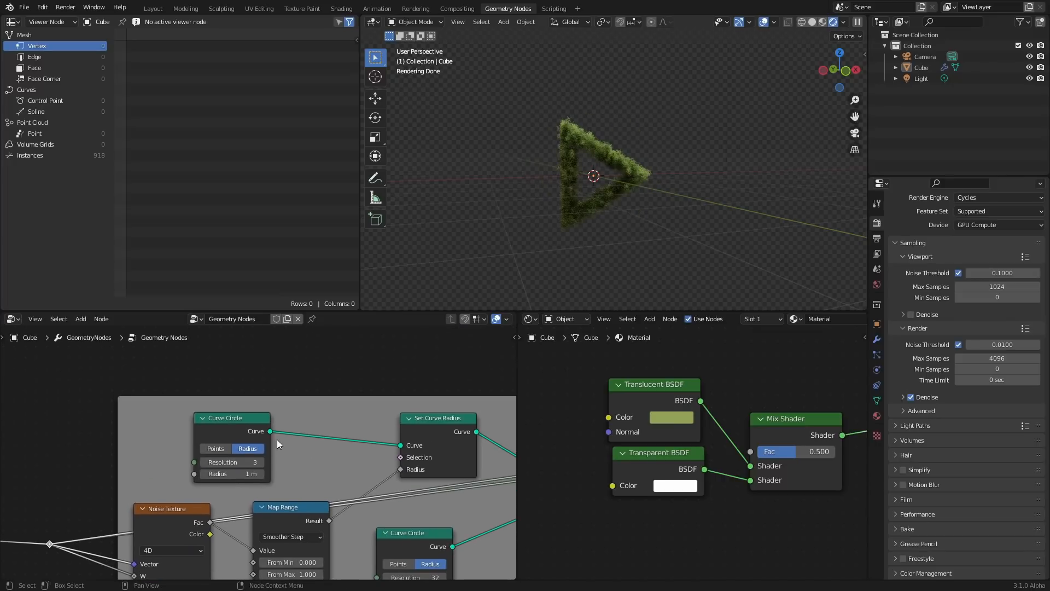
scroll(225, 407, "up", 2)
key("shift+a")
mouse_move(218, 395)
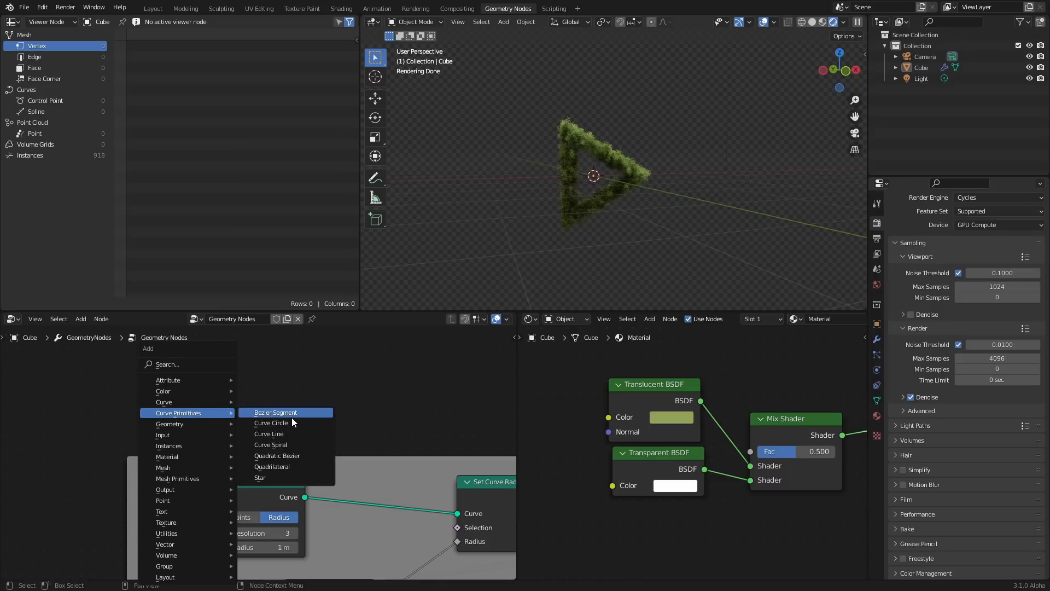
left_click(291, 417)
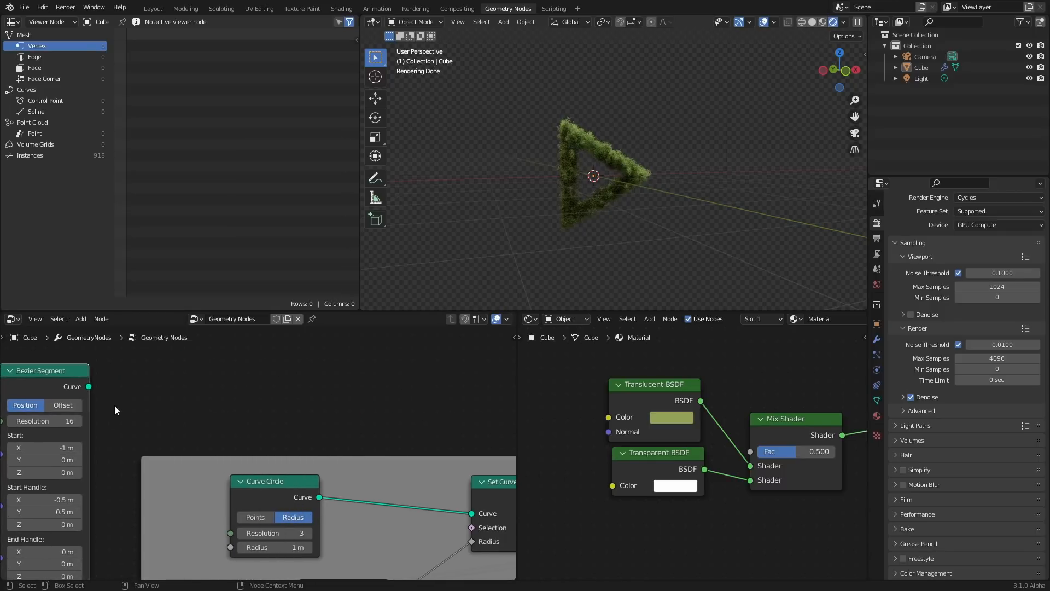
left_click_drag(89, 386, 472, 513)
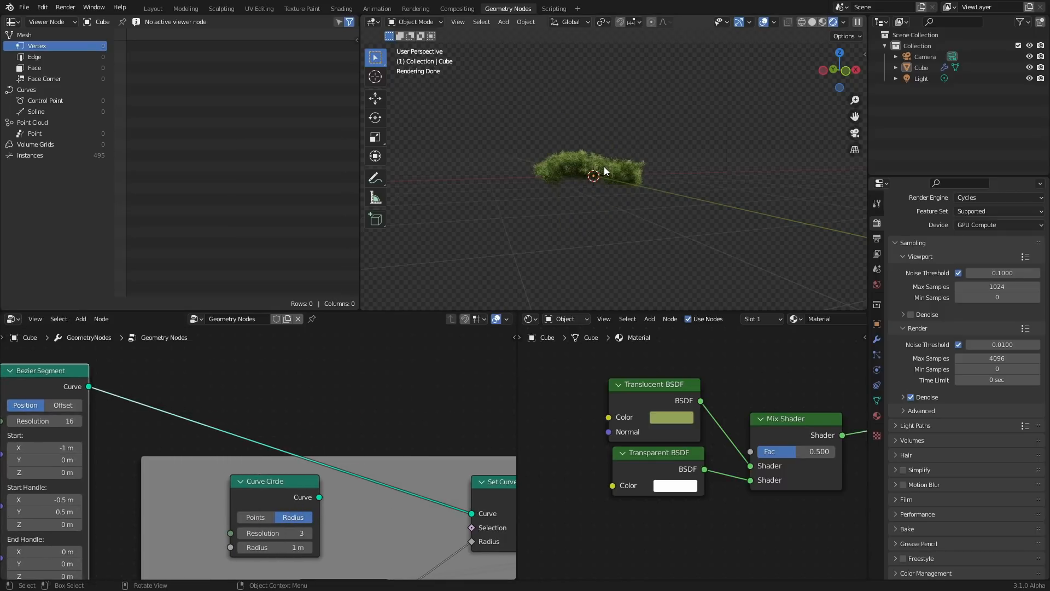
middle_click_drag(604, 166, 600, 208)
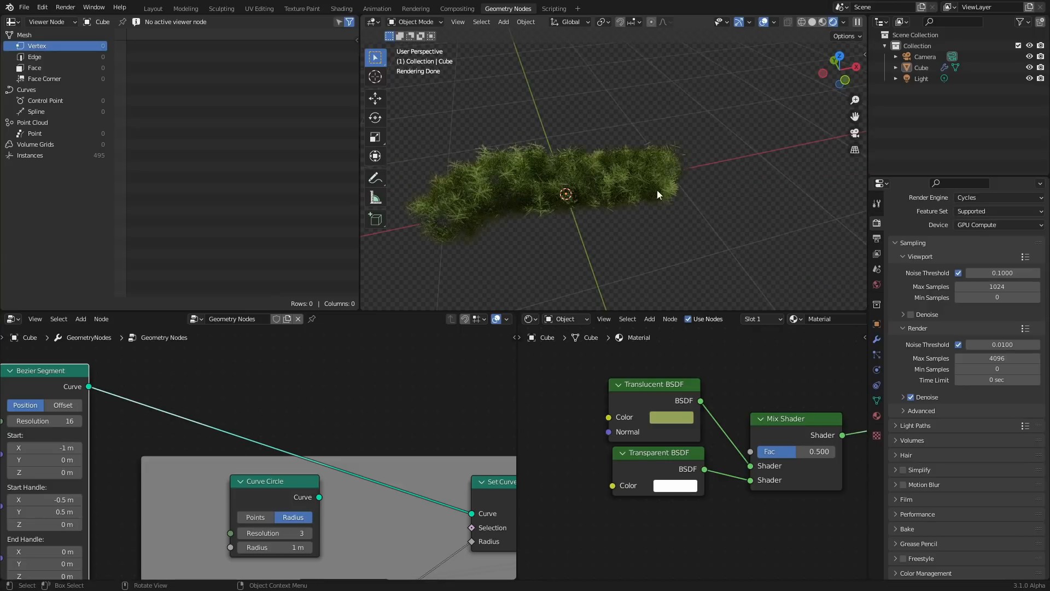
key("ctrl+z")
key("Delete")
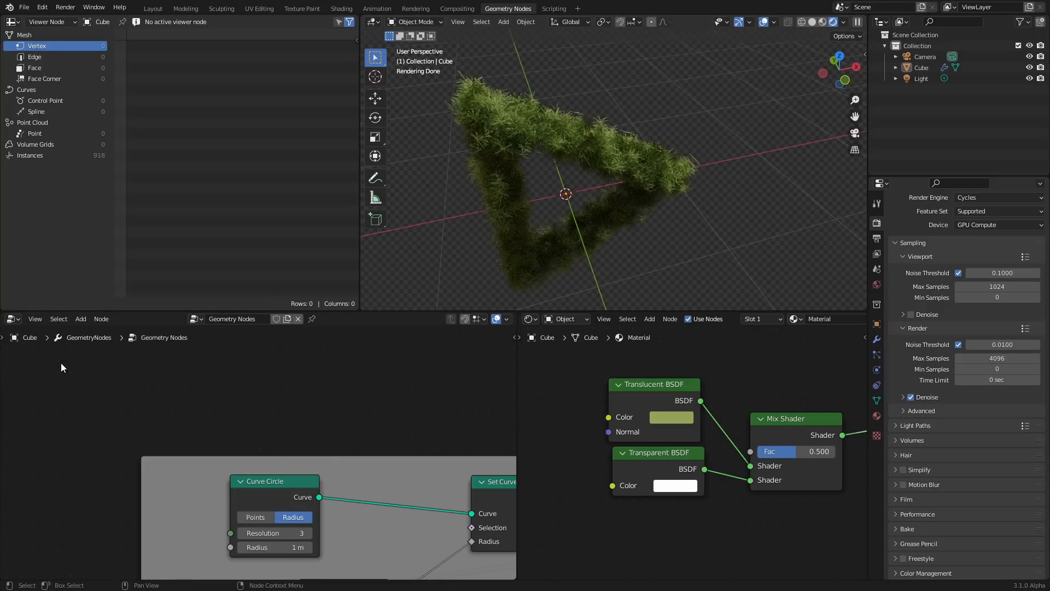
Add a Star curve primitive and connect it to Set Curve Radius in place of the ring circle
key("shift+a")
left_click(54, 308)
type("star")
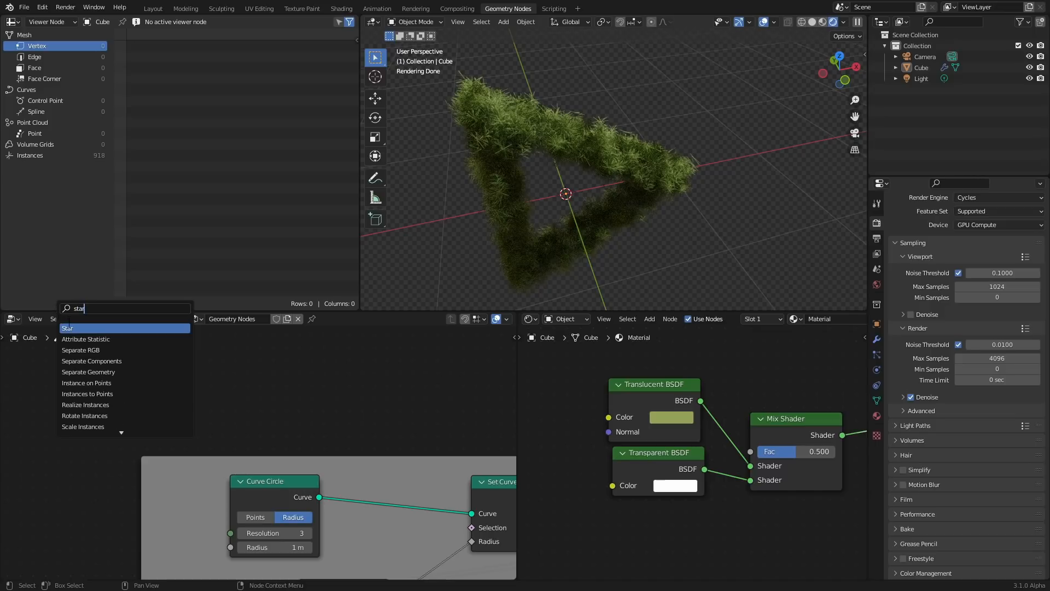
key("Return")
left_click(119, 419)
left_click_drag(113, 413, 472, 513)
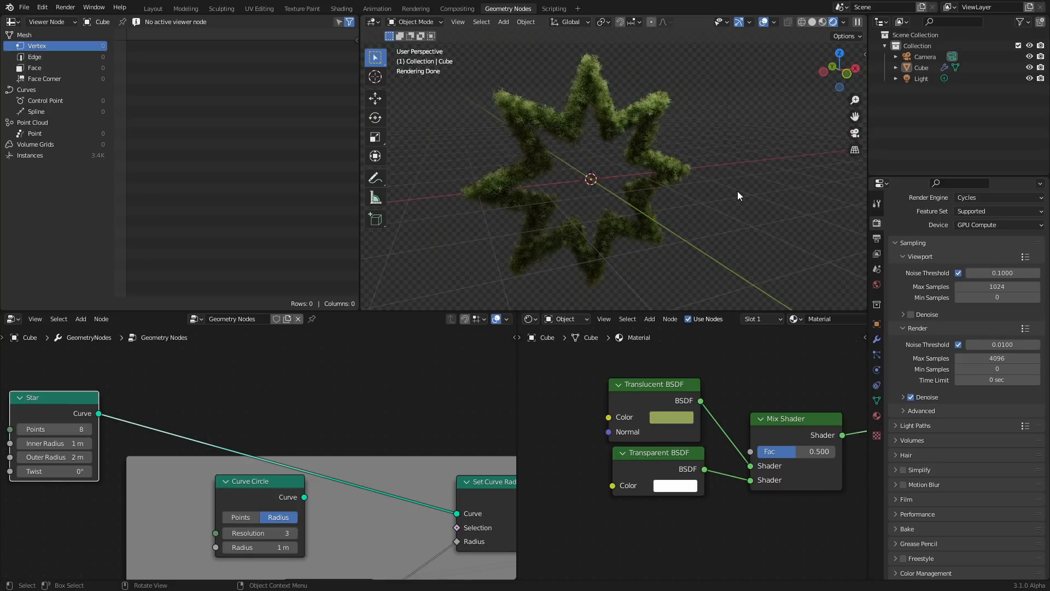
Set the Star's points to 5, inner radius to 1.2 m and outer radius to about 2.54 m
middle_click_drag(100, 444, 343, 449)
mouse_move(324, 434)
left_mouse_down()
mouse_move(296, 434)
mouse_move(328, 431)
mouse_move(340, 449)
mouse_move(322, 448)
left_mouse_up()
middle_click_drag(360, 453, 318, 453)
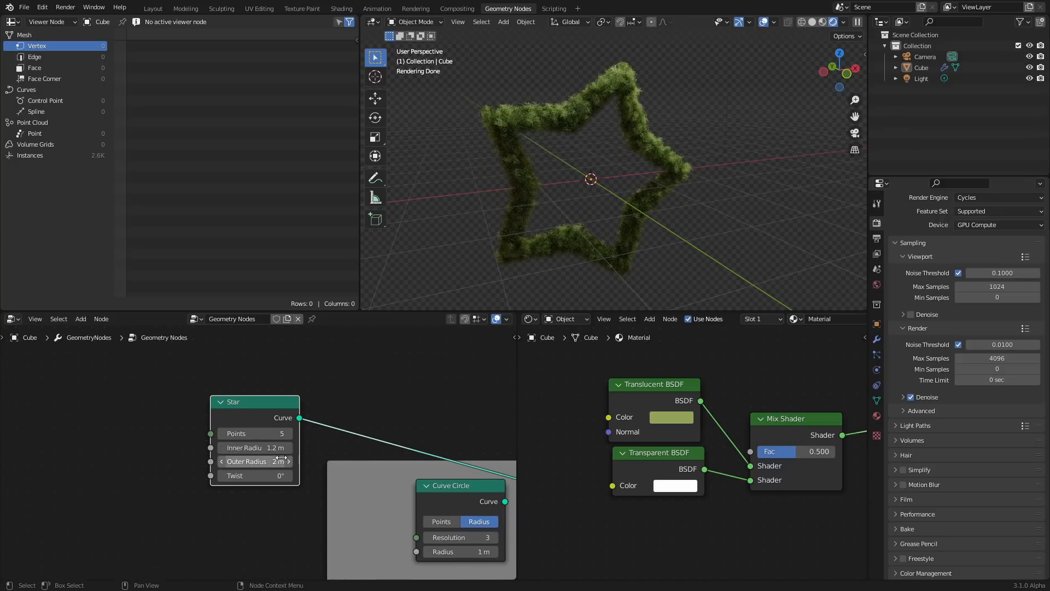
left_click_drag(251, 461, 257, 461)
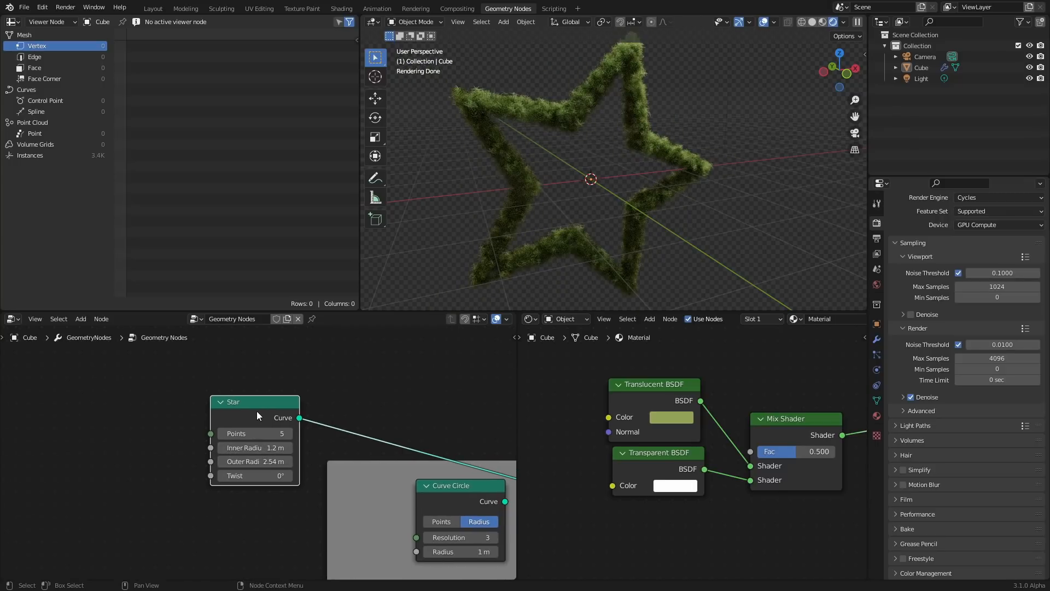
Delete the Star node, reconnect the Curve Circle to Set Curve Radius, and set its resolution to 30
key("x")
middle_click_drag(416, 425, 200, 384)
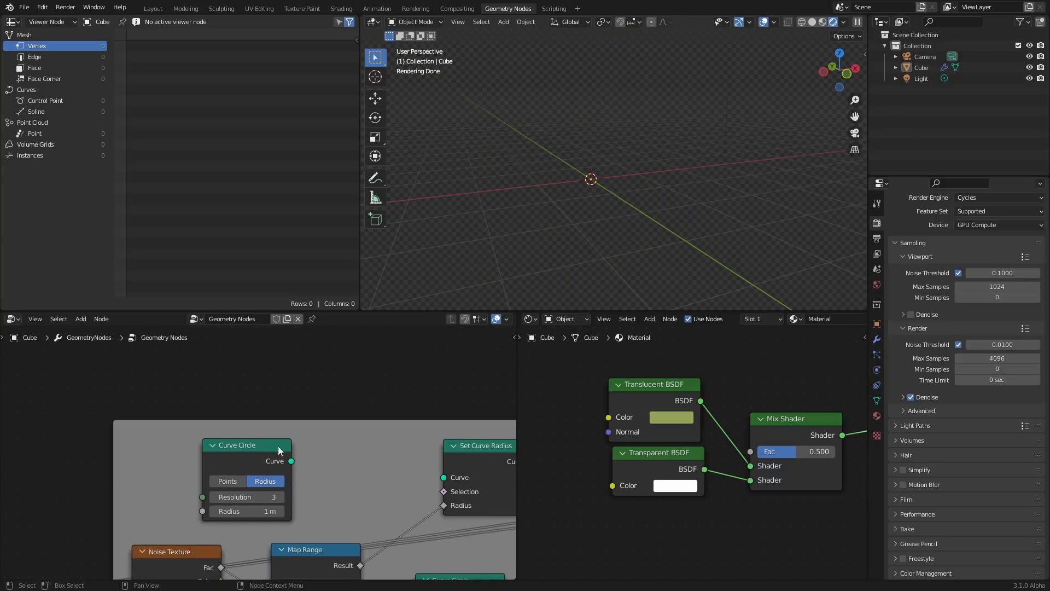
left_click_drag(289, 461, 448, 478)
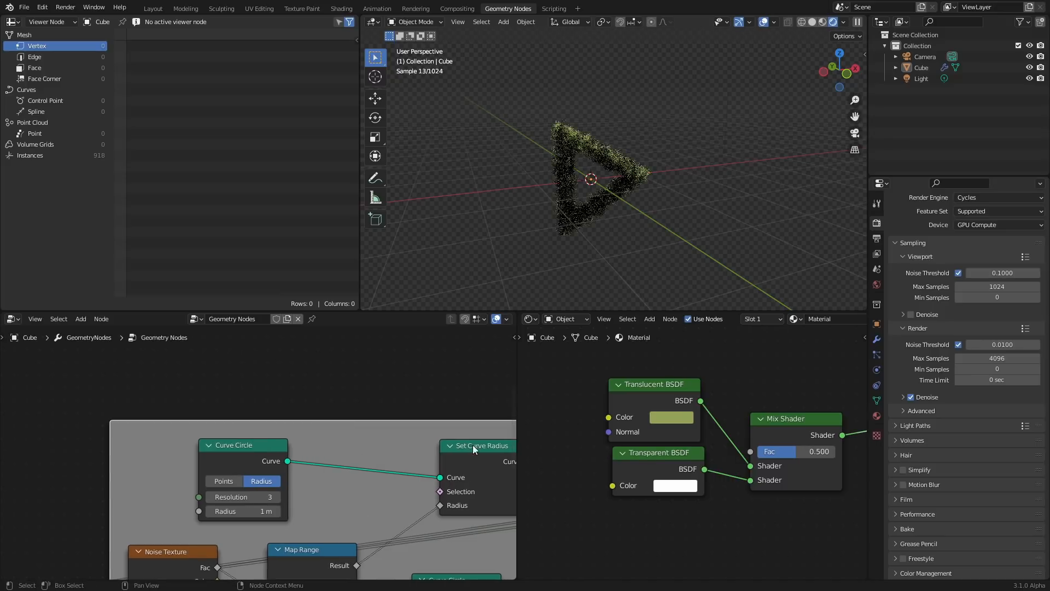
left_click(253, 498)
type("0")
key("Return")
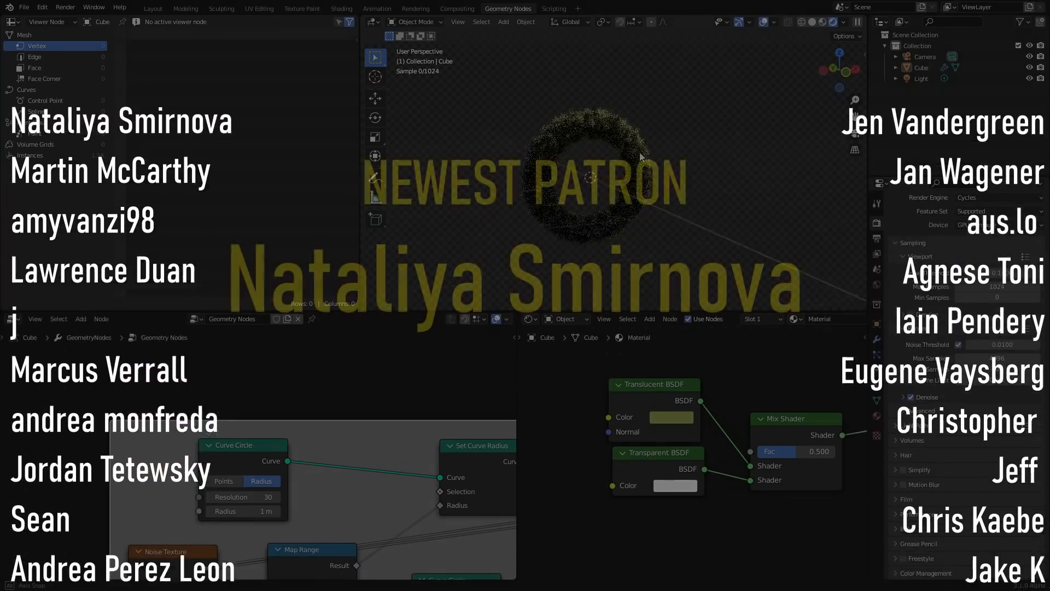
middle_click_drag(629, 167, 661, 147)
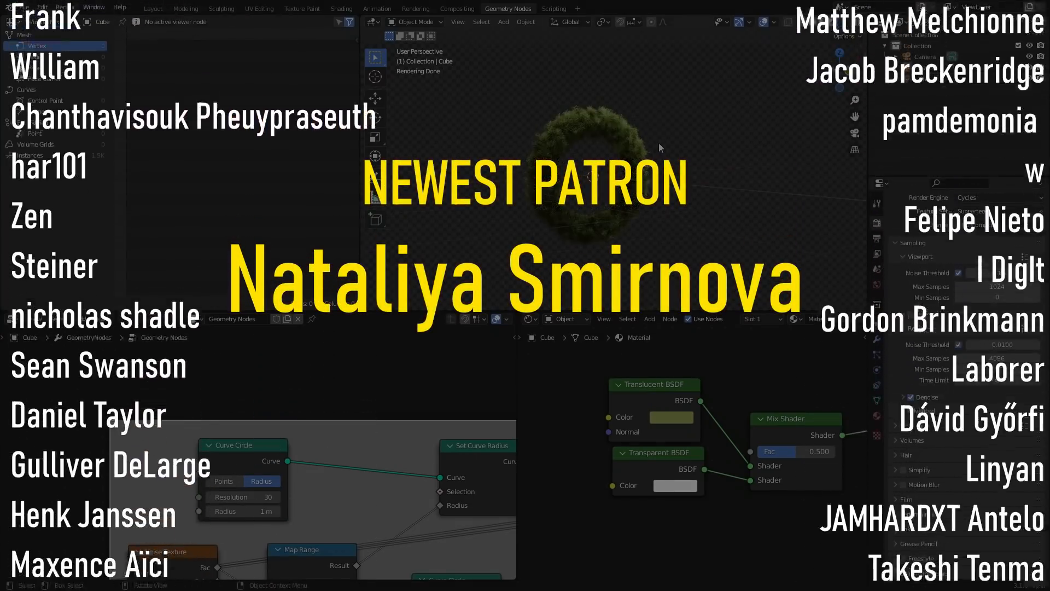
scroll(659, 142, "down", 5)
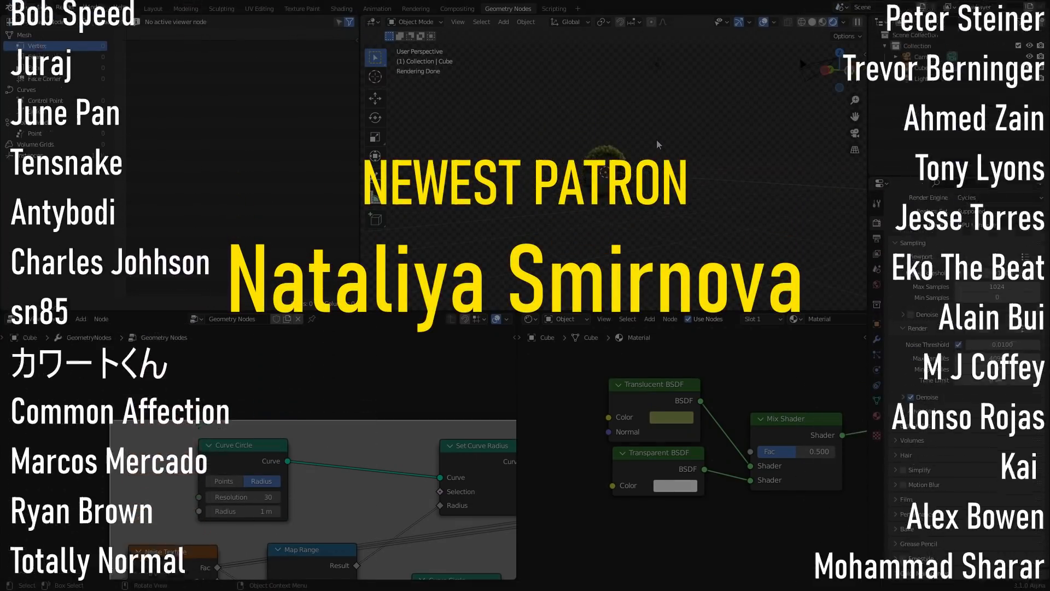